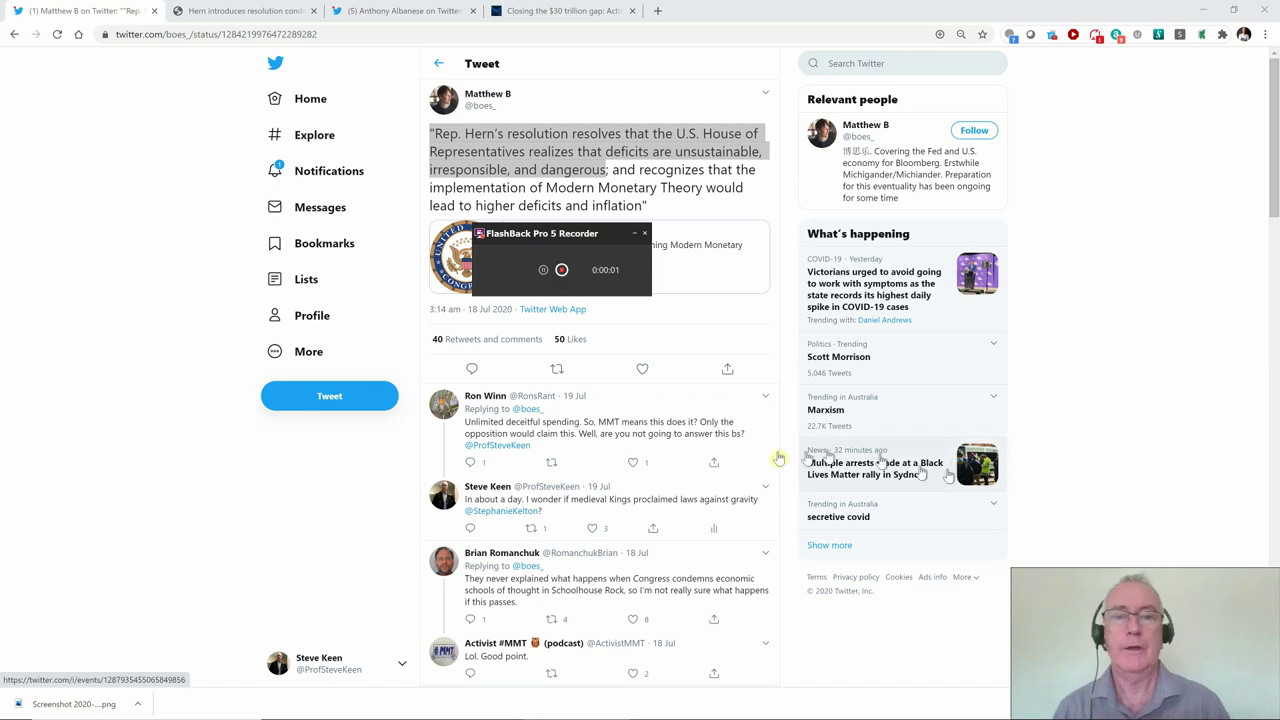
- Highlight the tweet's quote of Rep. Hern's resolution calling deficits unsustainable, irresponsible and dangerous
{"action": "left_click", "coordinate": [273, 445]}
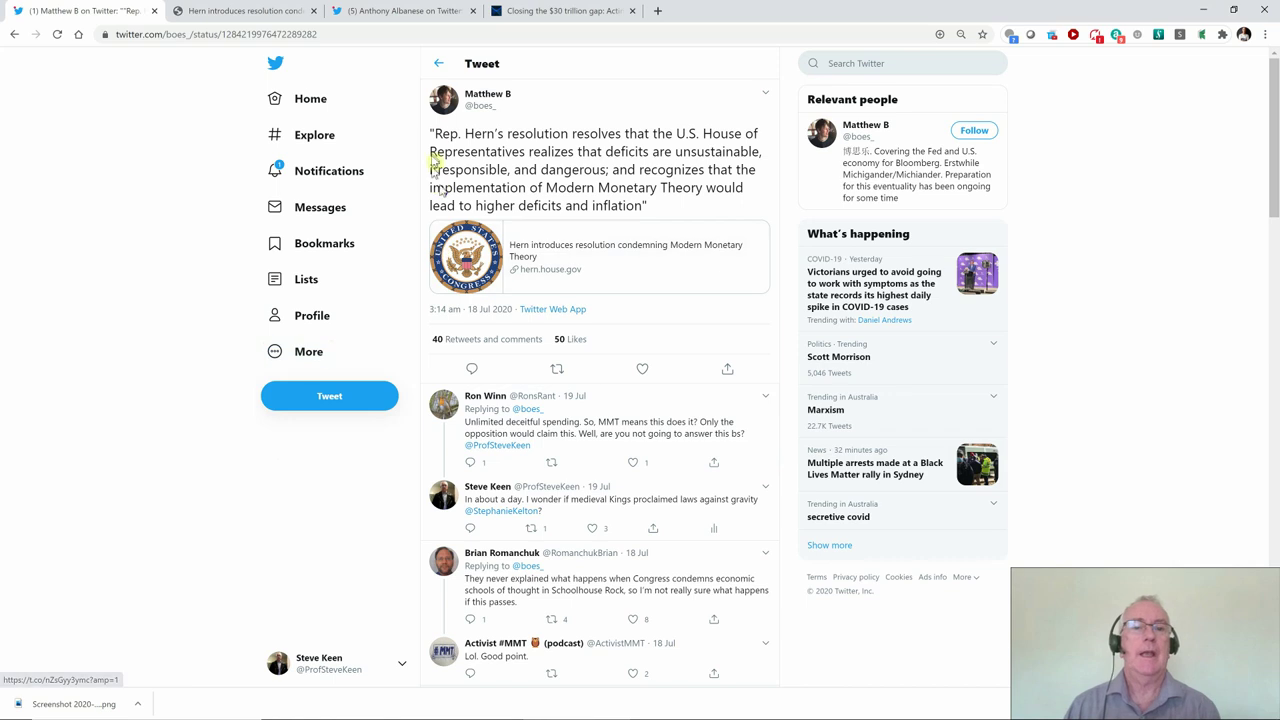
{"action": "left_click_drag", "start_coordinate": [435, 134], "coordinate": [607, 176]}
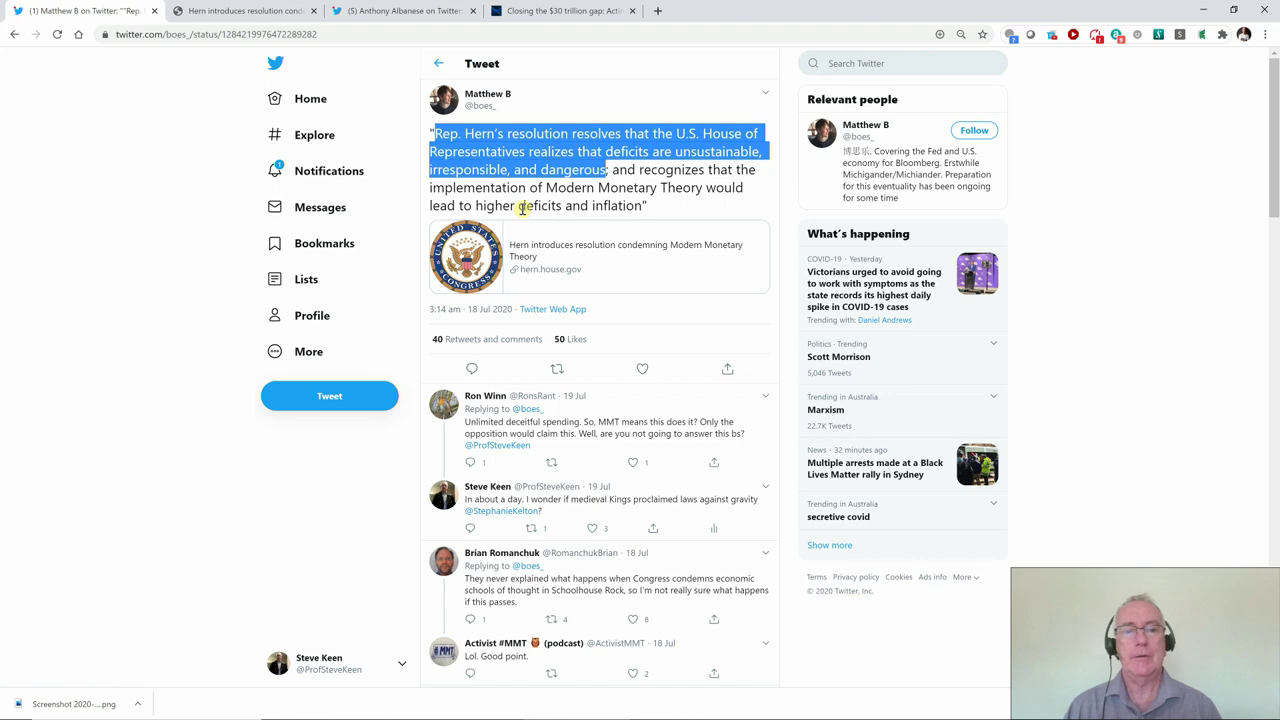
- Switch to the Hern press release, scroll to its Background Information, then back to the top
{"action": "left_click", "coordinate": [257, 13]}
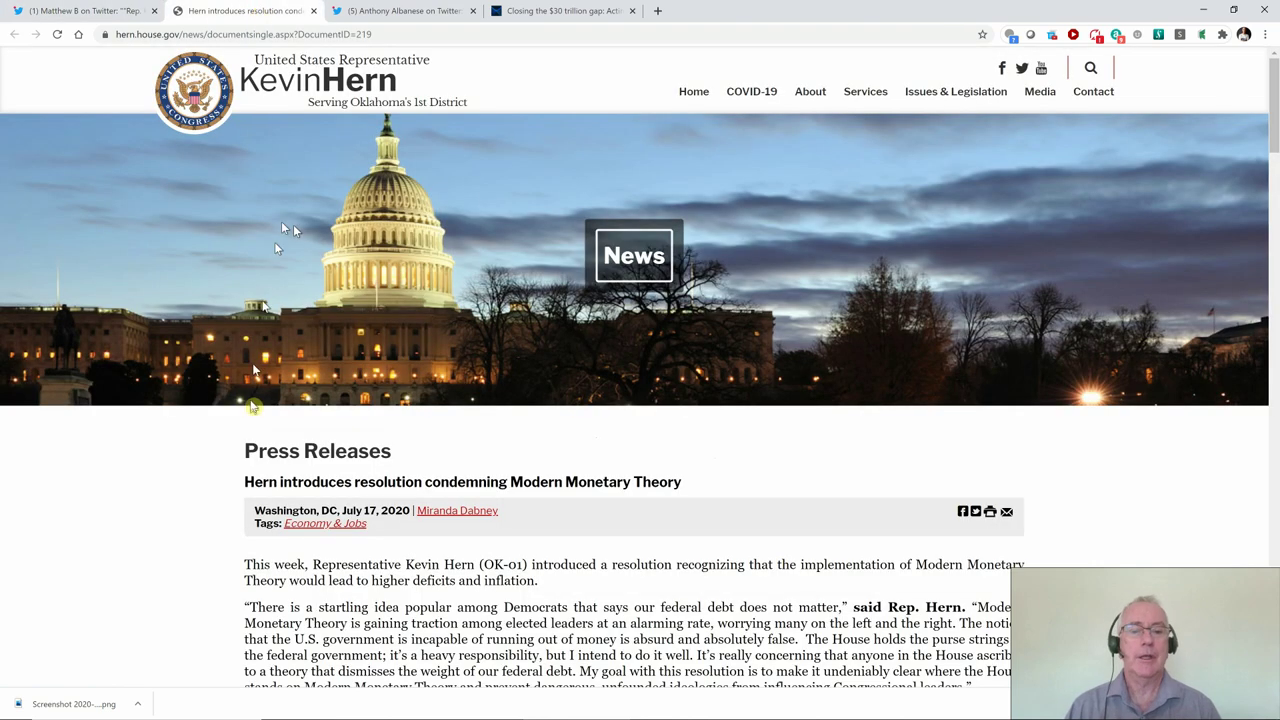
{"action": "scroll", "coordinate": [254, 403], "scroll_direction": "down", "scroll_amount": 3}
{"action": "scroll", "coordinate": [254, 403], "scroll_direction": "down", "scroll_amount": 10}
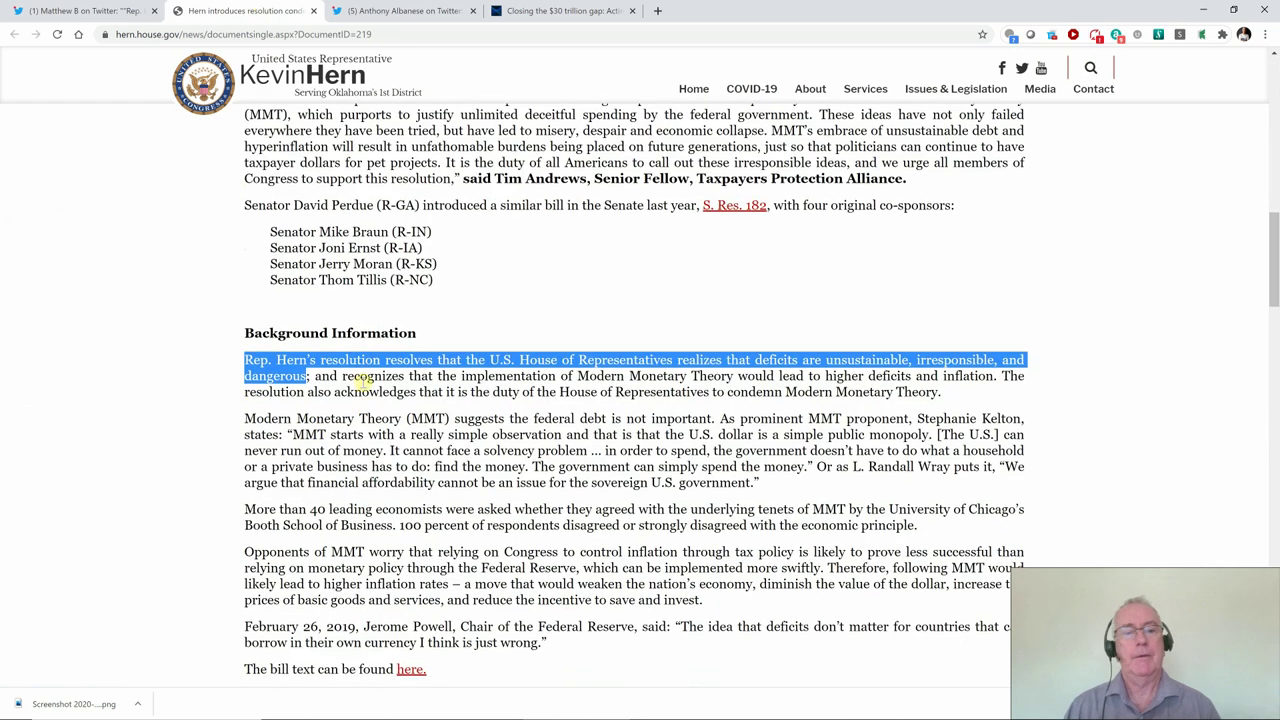
{"action": "scroll", "coordinate": [362, 385], "scroll_direction": "up", "scroll_amount": 2}
{"action": "scroll", "coordinate": [362, 382], "scroll_direction": "up", "scroll_amount": 10}
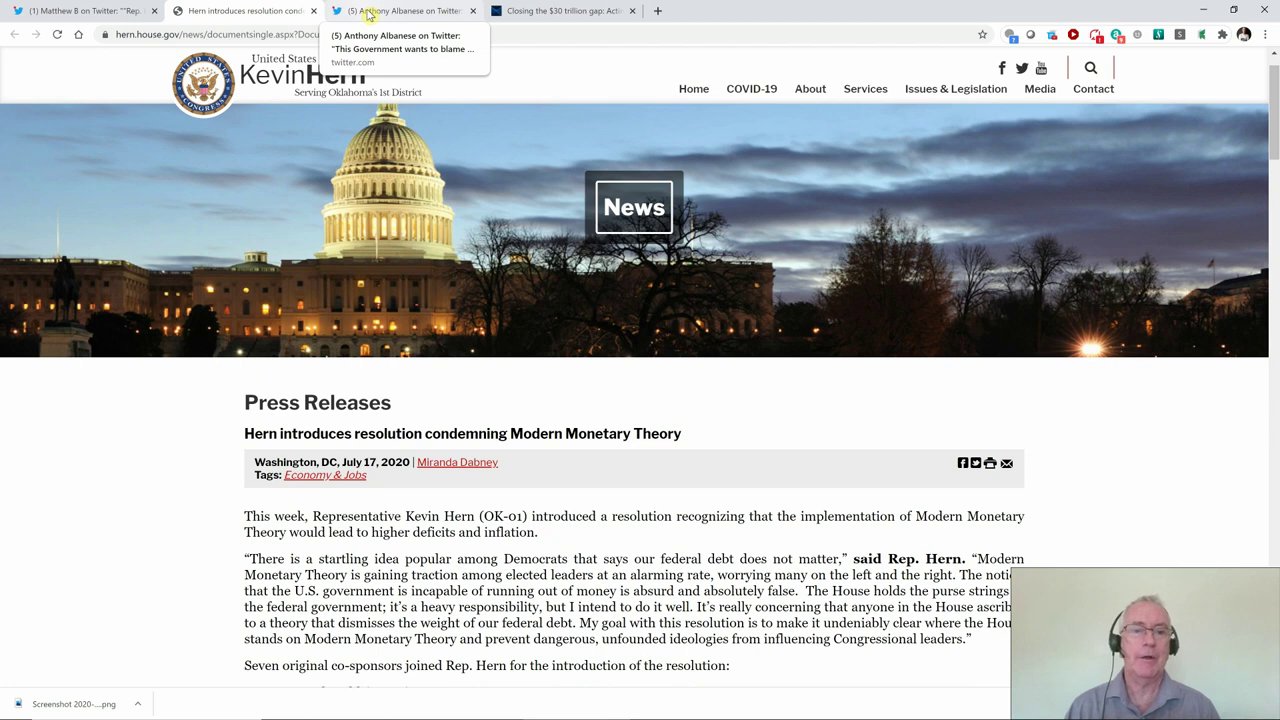
- View the government-debt tweet, then switch to McKinsey's 'Closing the $30 trillion gap' article
{"action": "left_click", "coordinate": [370, 12]}
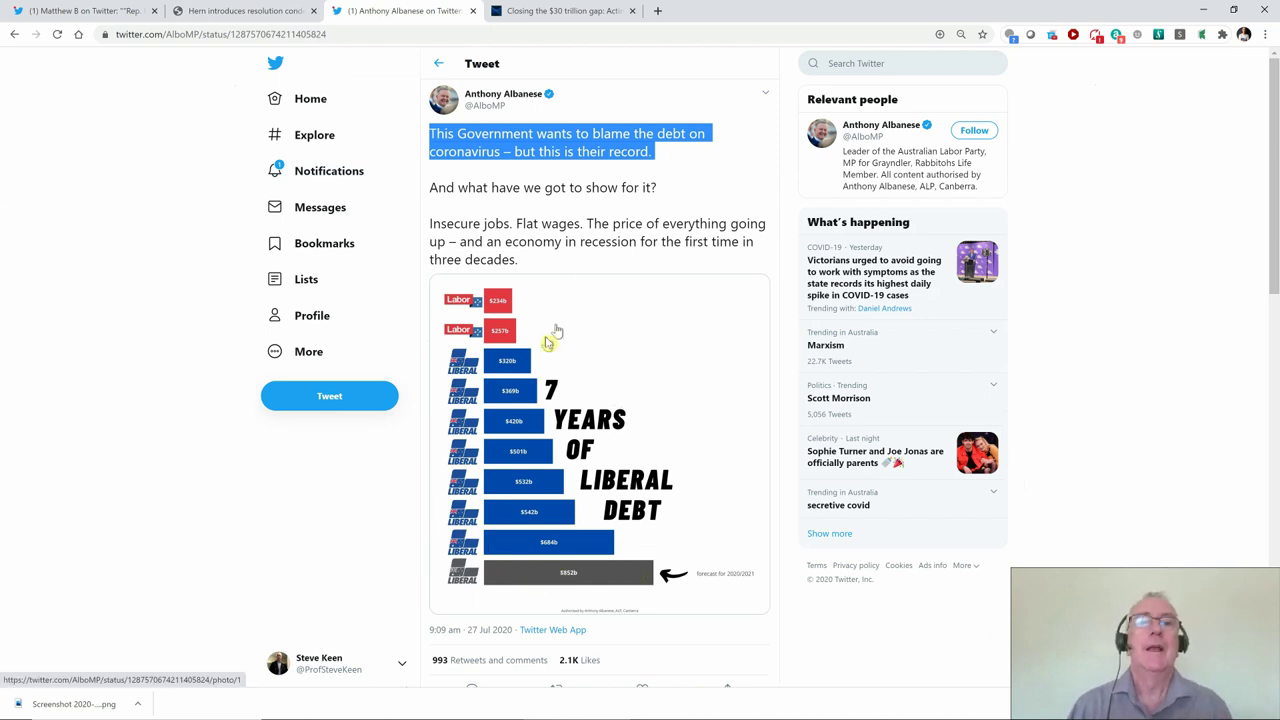
{"action": "left_click", "coordinate": [562, 12]}
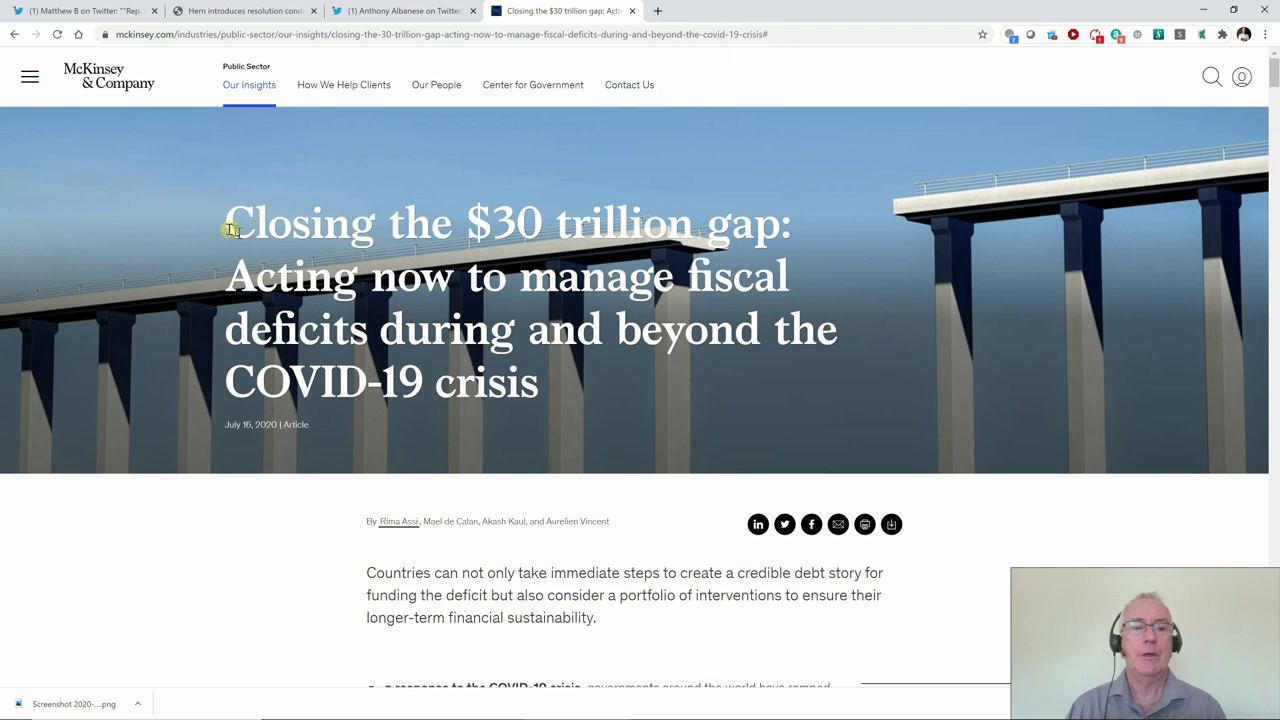
- Highlight the start of the McKinsey article headline and skim through its opening section
{"action": "left_click_drag", "start_coordinate": [243, 223], "coordinate": [789, 248]}
{"action": "scroll", "coordinate": [686, 269], "scroll_direction": "down", "scroll_amount": 4}
{"action": "scroll", "coordinate": [686, 269], "scroll_direction": "down", "scroll_amount": 5}
{"action": "scroll", "coordinate": [686, 269], "scroll_direction": "down", "scroll_amount": 12}
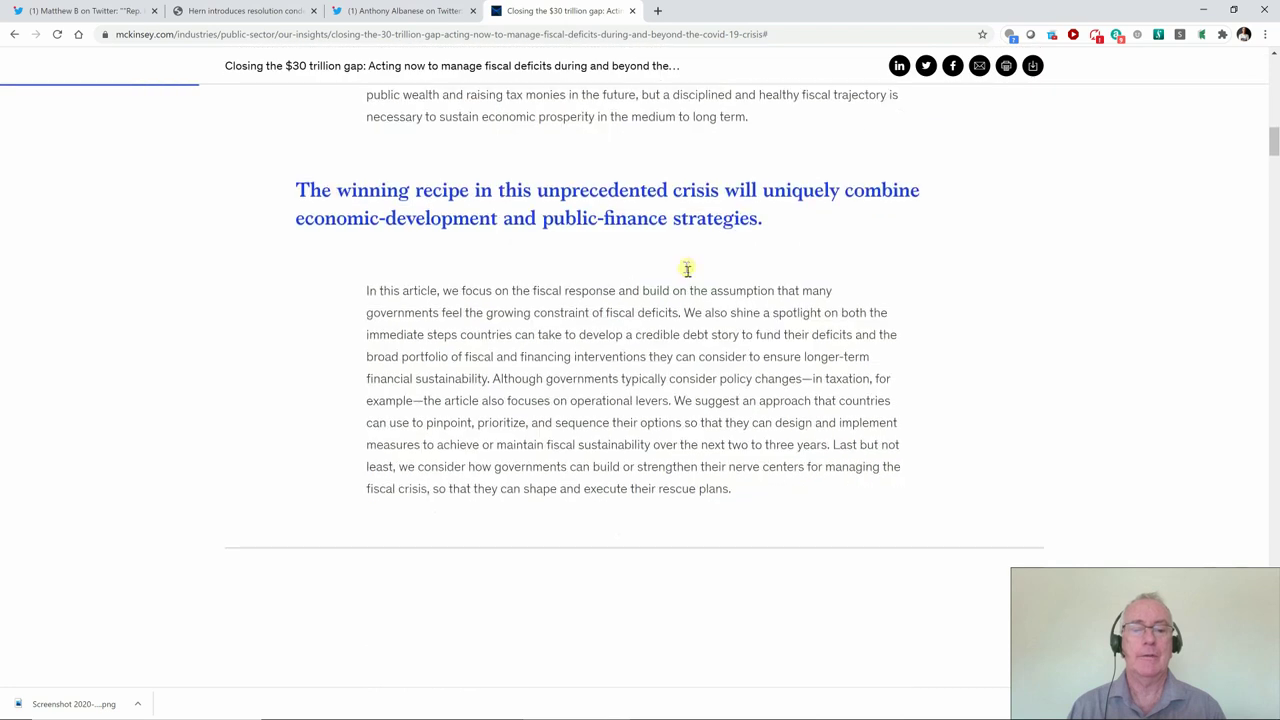
{"action": "scroll", "coordinate": [686, 267], "scroll_direction": "down", "scroll_amount": 5}
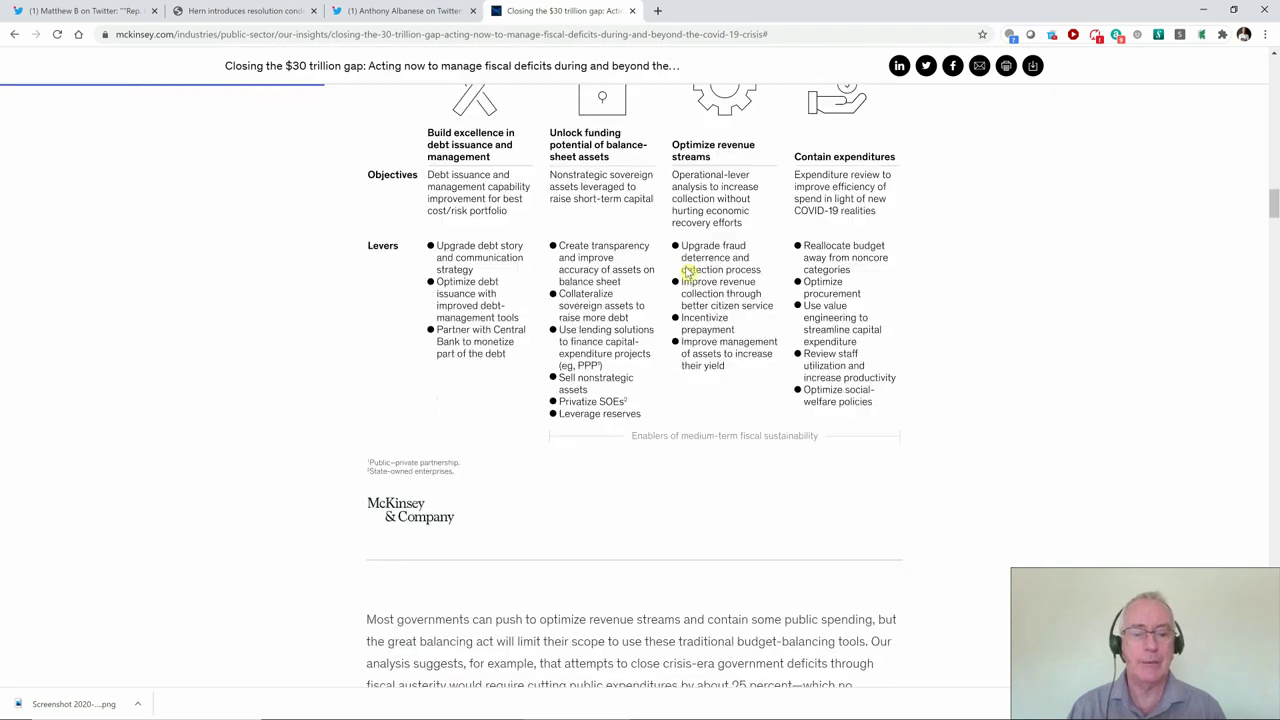
{"action": "scroll", "coordinate": [688, 270], "scroll_direction": "up", "scroll_amount": 15}
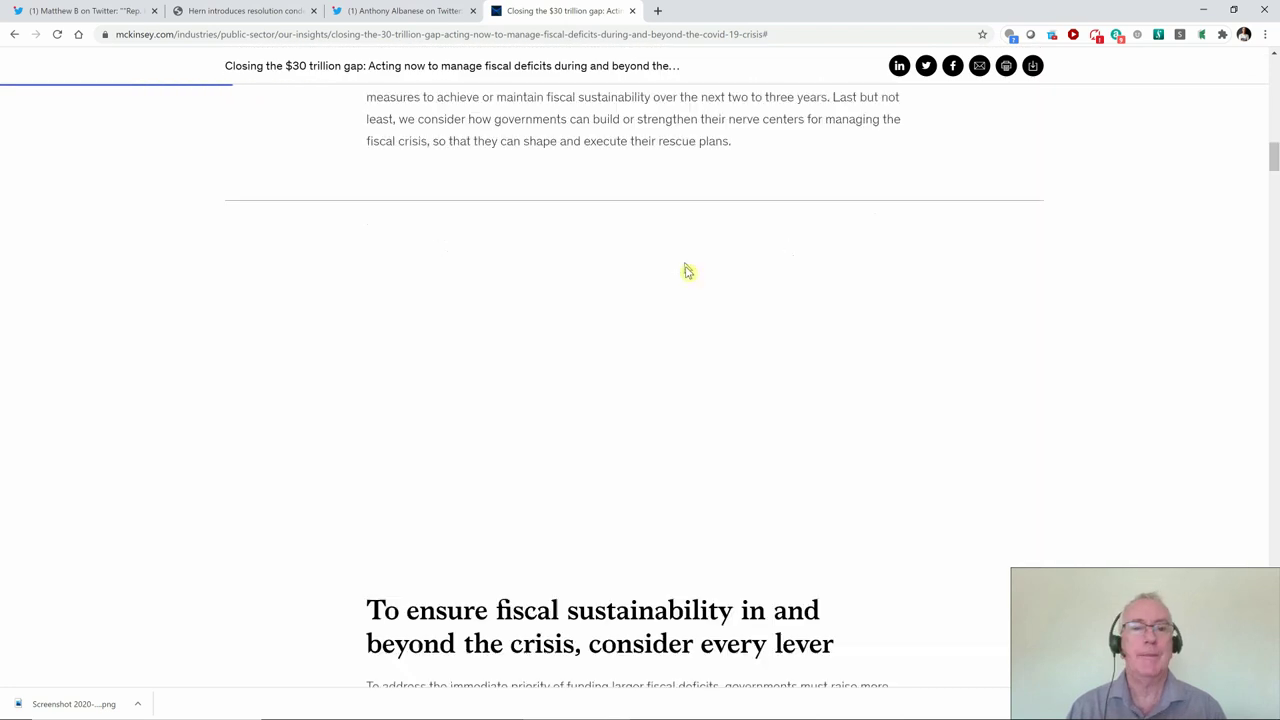
{"action": "scroll", "coordinate": [686, 270], "scroll_direction": "up", "scroll_amount": 10}
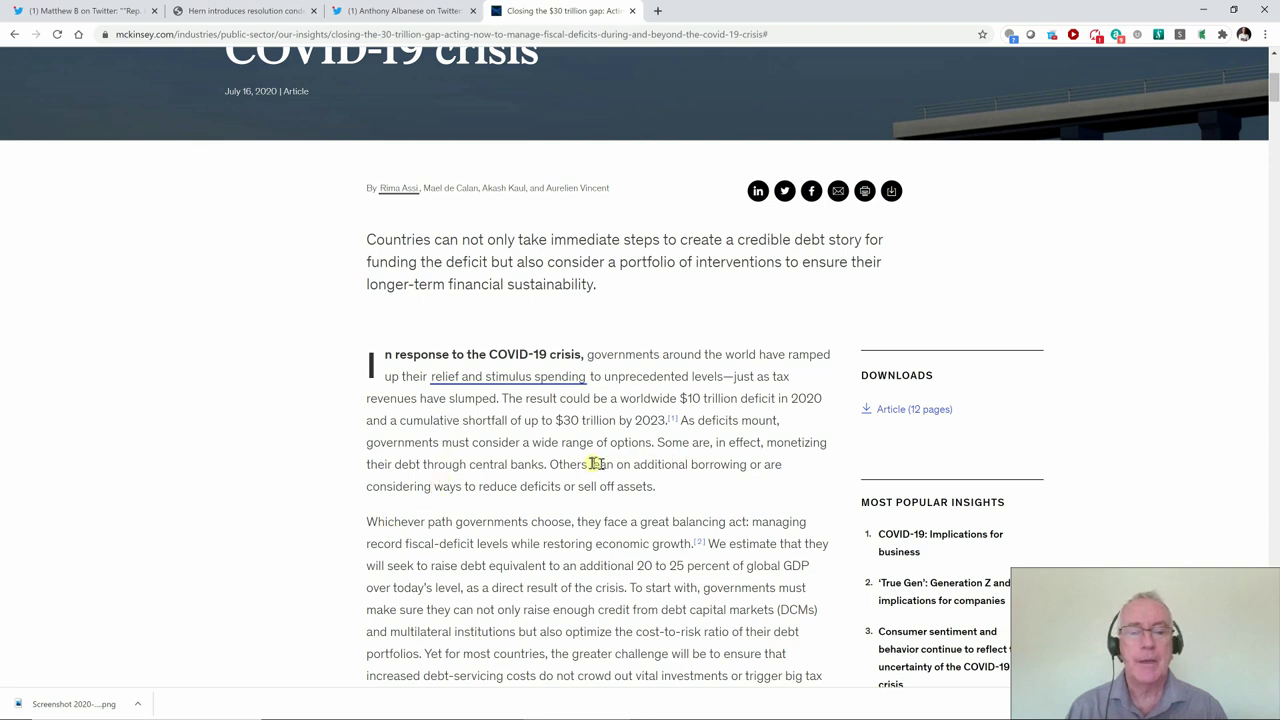
- Highlight the paragraph on debt-servicing costs crowding out vital investments, then bring up Start
{"action": "scroll", "coordinate": [585, 472], "scroll_direction": "down", "scroll_amount": 1}
{"action": "scroll", "coordinate": [585, 472], "scroll_direction": "down", "scroll_amount": 2}
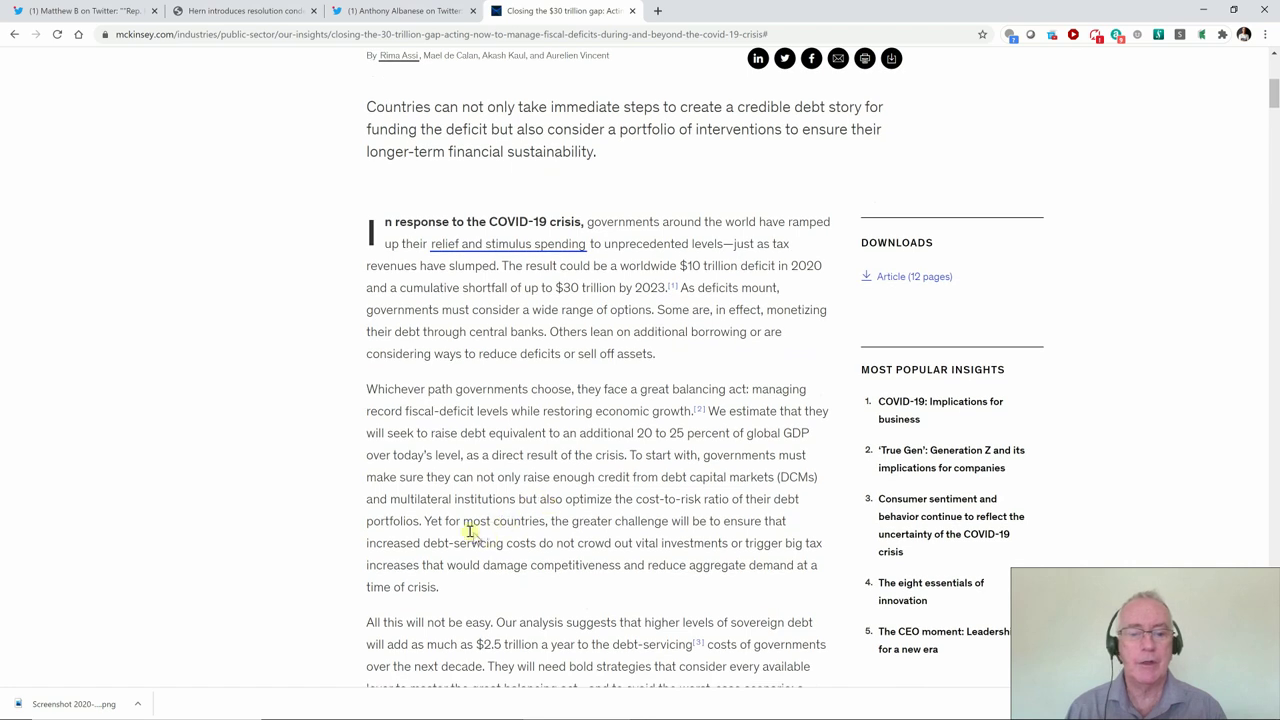
{"action": "left_click_drag", "start_coordinate": [432, 525], "coordinate": [455, 582]}
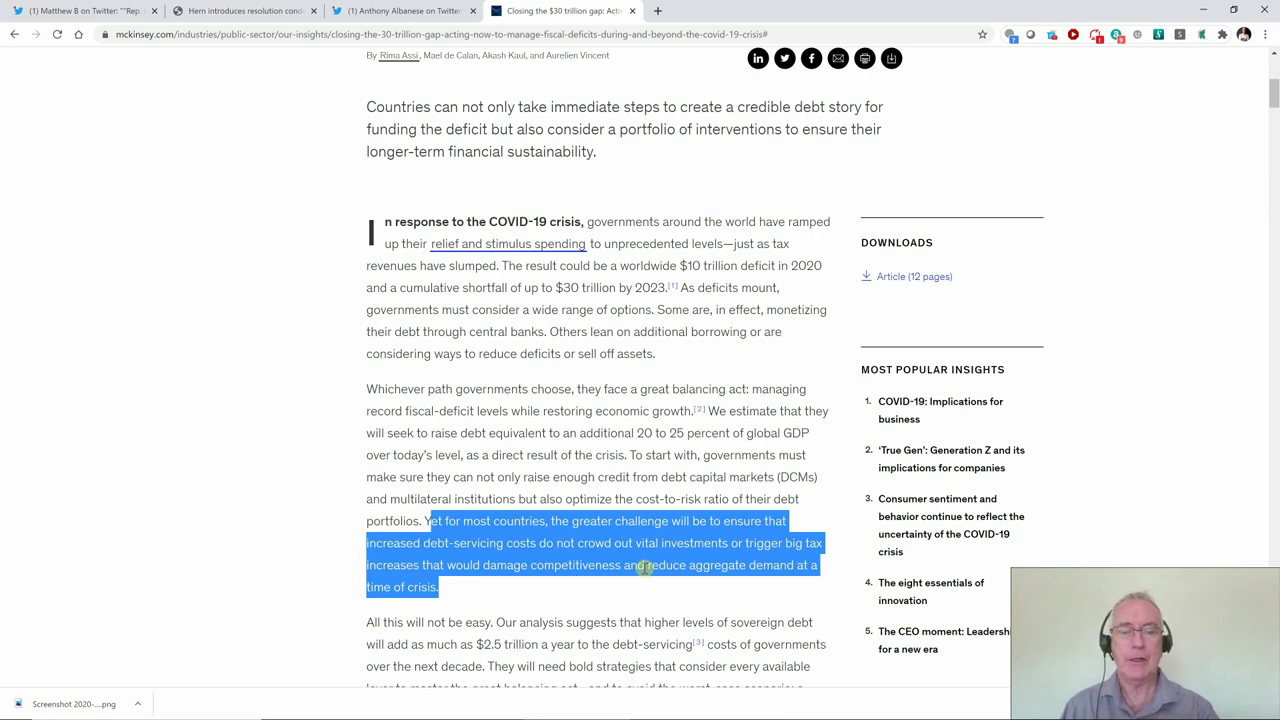
{"action": "key", "text": "super"}
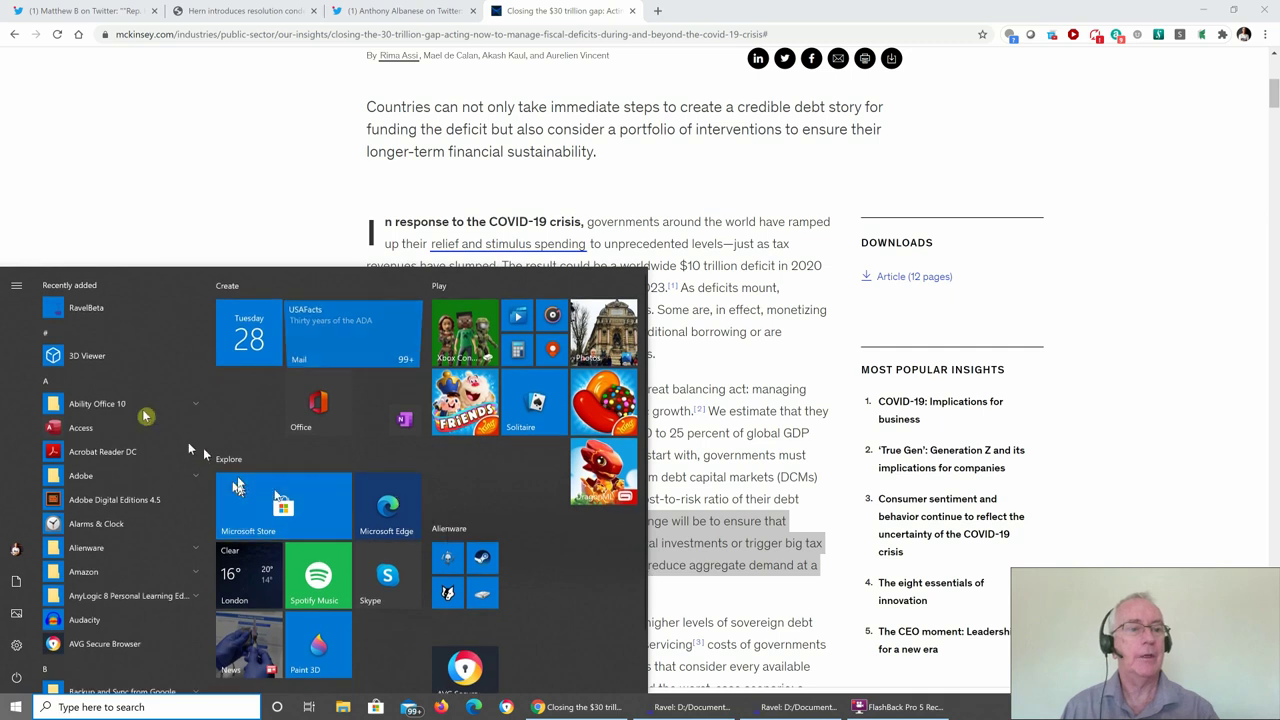
- Launch Ravel Beta, place a new Godley table on the canvas and open its editor
{"action": "left_click", "coordinate": [88, 310]}
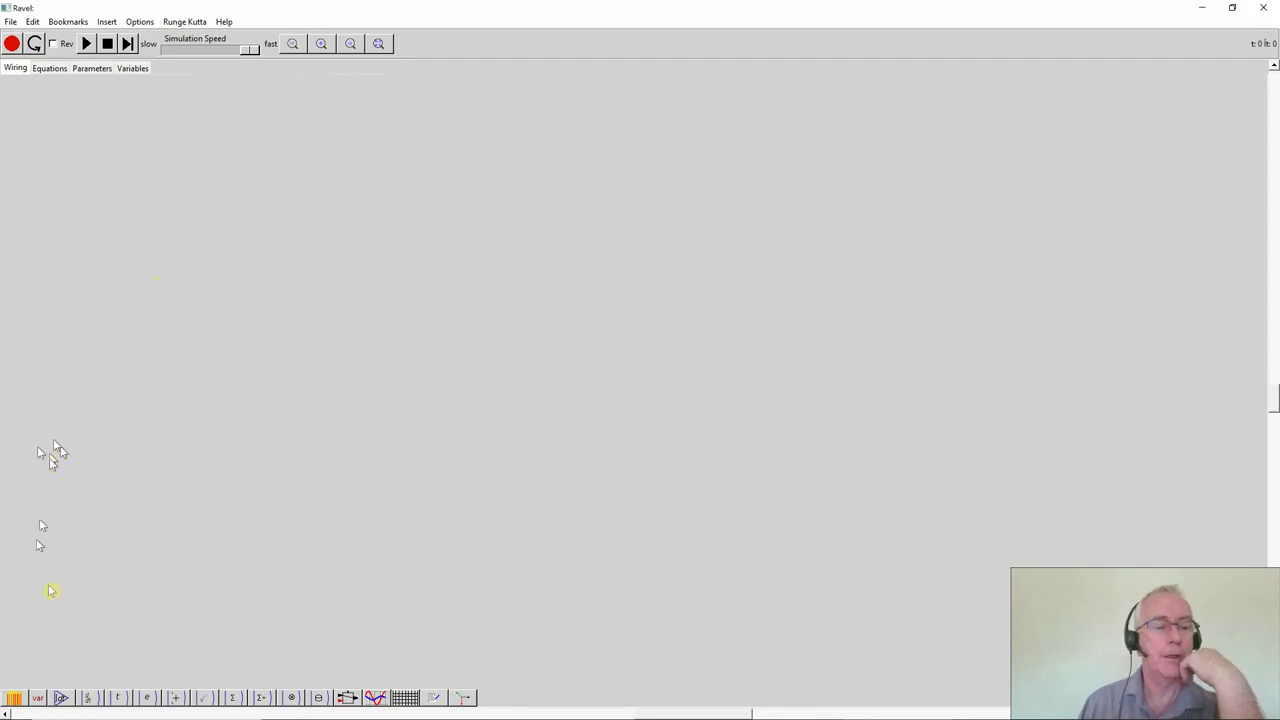
{"action": "left_click", "coordinate": [22, 684]}
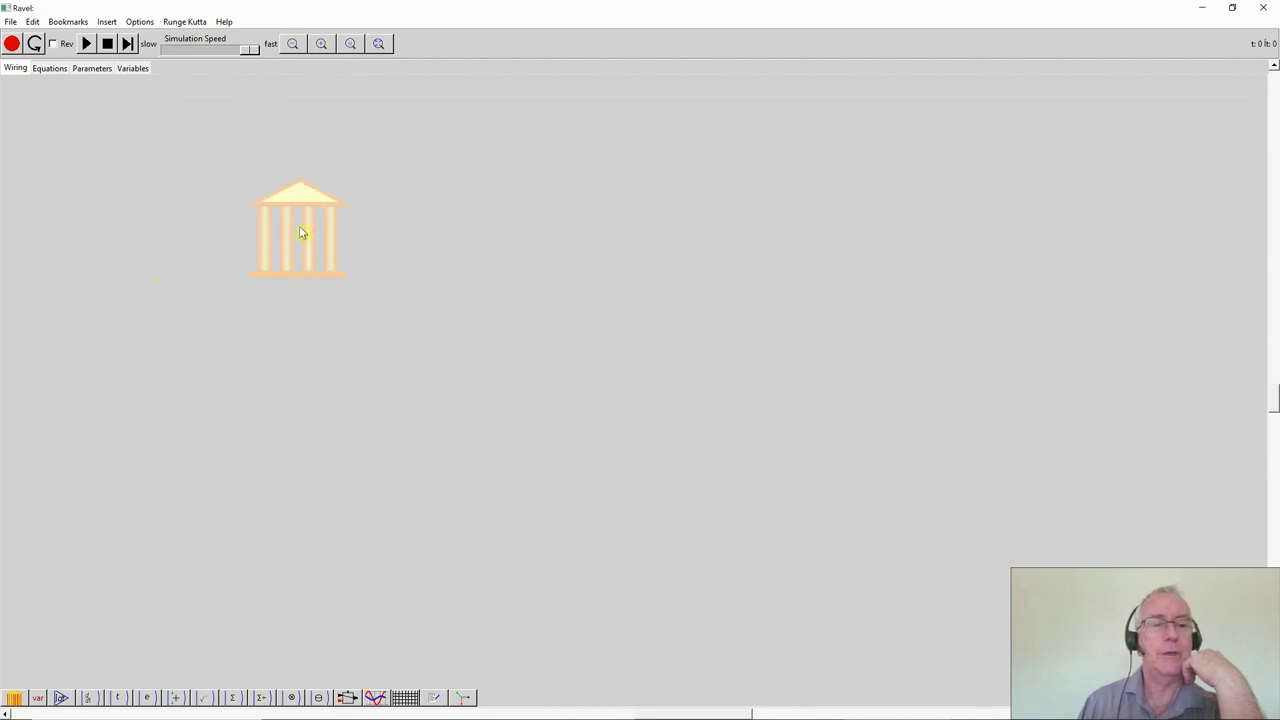
{"action": "right_click", "coordinate": [302, 232]}
{"action": "left_click", "coordinate": [322, 257]}
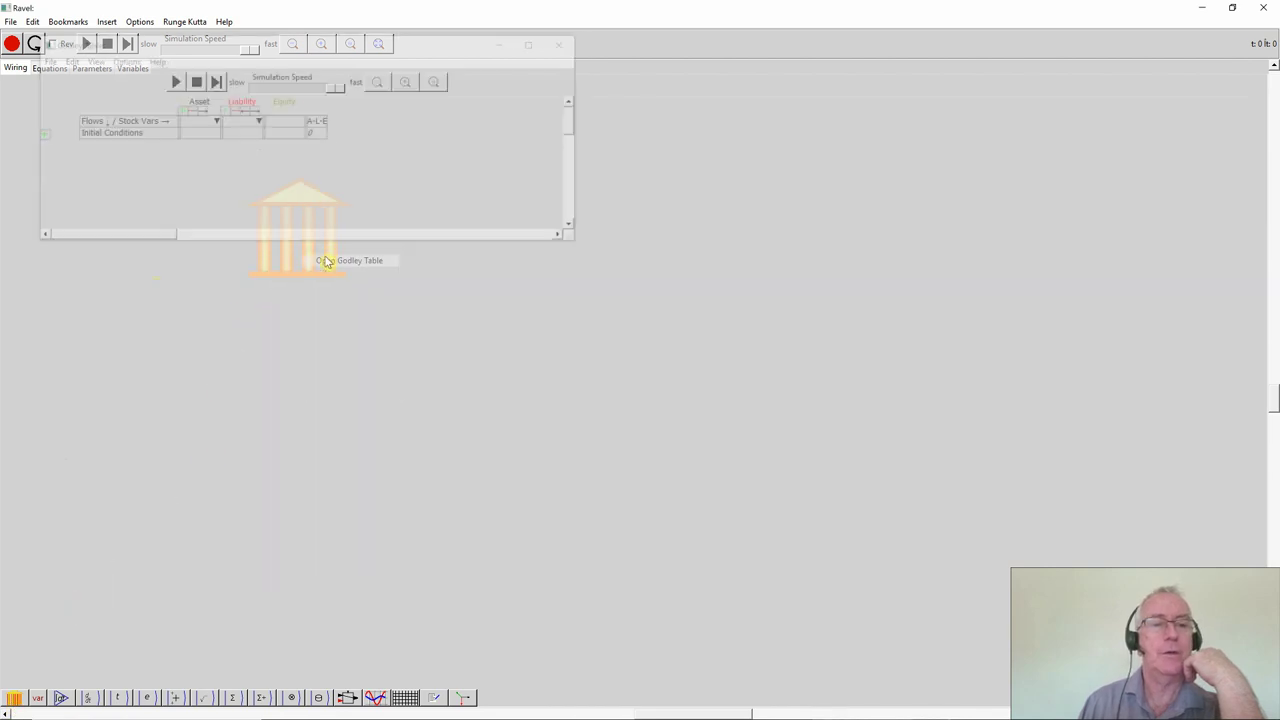
- Zoom the Godley table editor in four times and enlarge its window
{"action": "left_click", "coordinate": [414, 82]}
{"action": "left_click", "coordinate": [414, 82]}
{"action": "left_click", "coordinate": [414, 82]}
{"action": "left_click", "coordinate": [414, 82]}
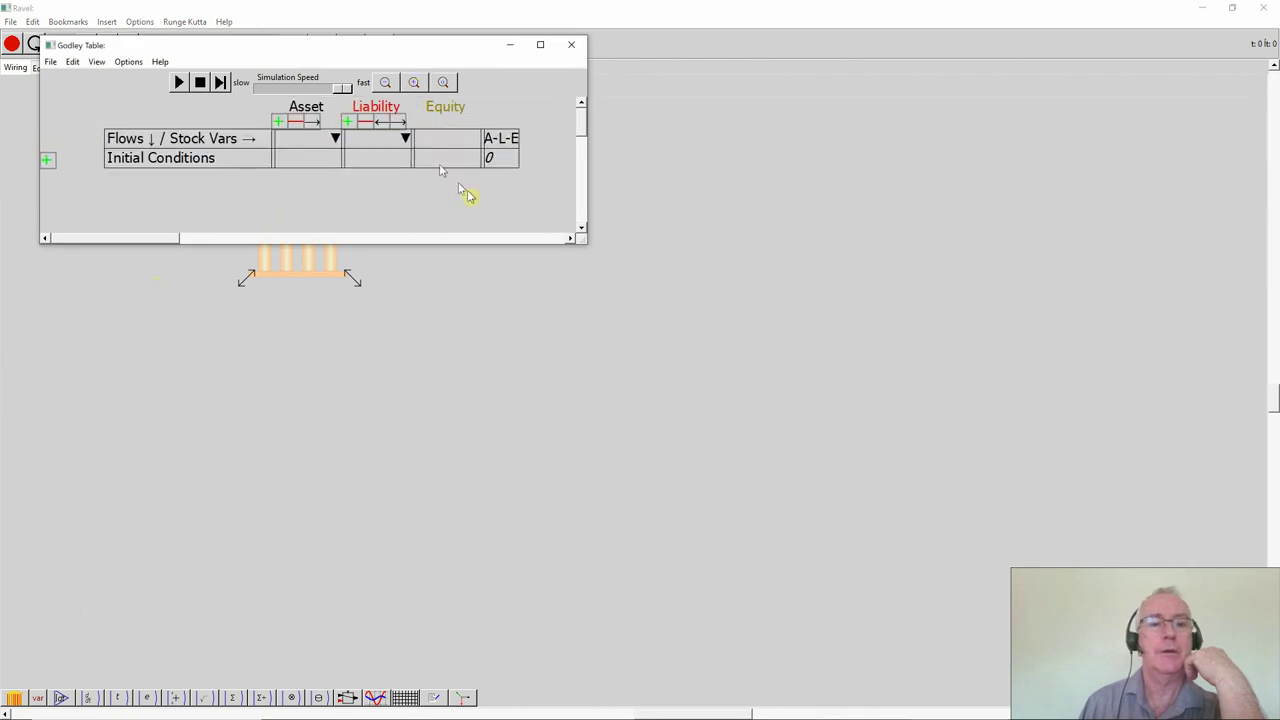
{"action": "left_click_drag", "start_coordinate": [581, 240], "coordinate": [708, 272]}
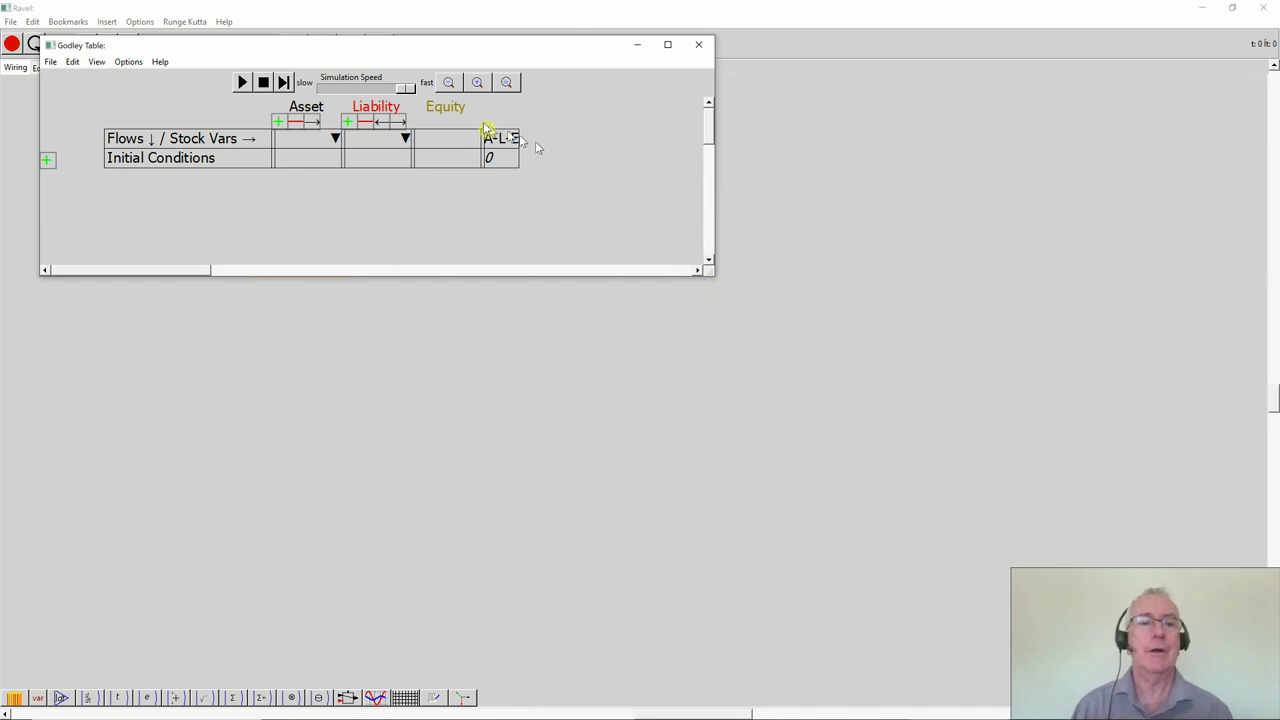
{"action": "left_click", "coordinate": [462, 142]}
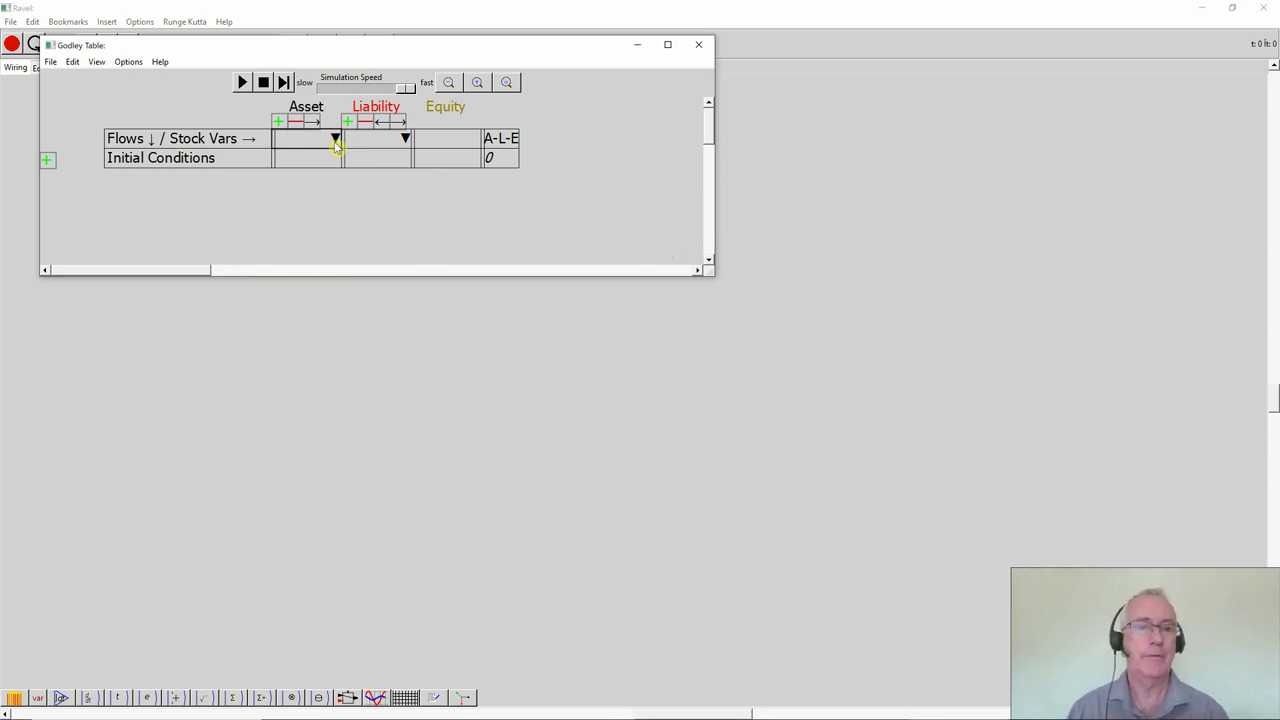
- Name the Asset stock column K_L and the first Liability column F_D
{"action": "left_click", "coordinate": [327, 144]}
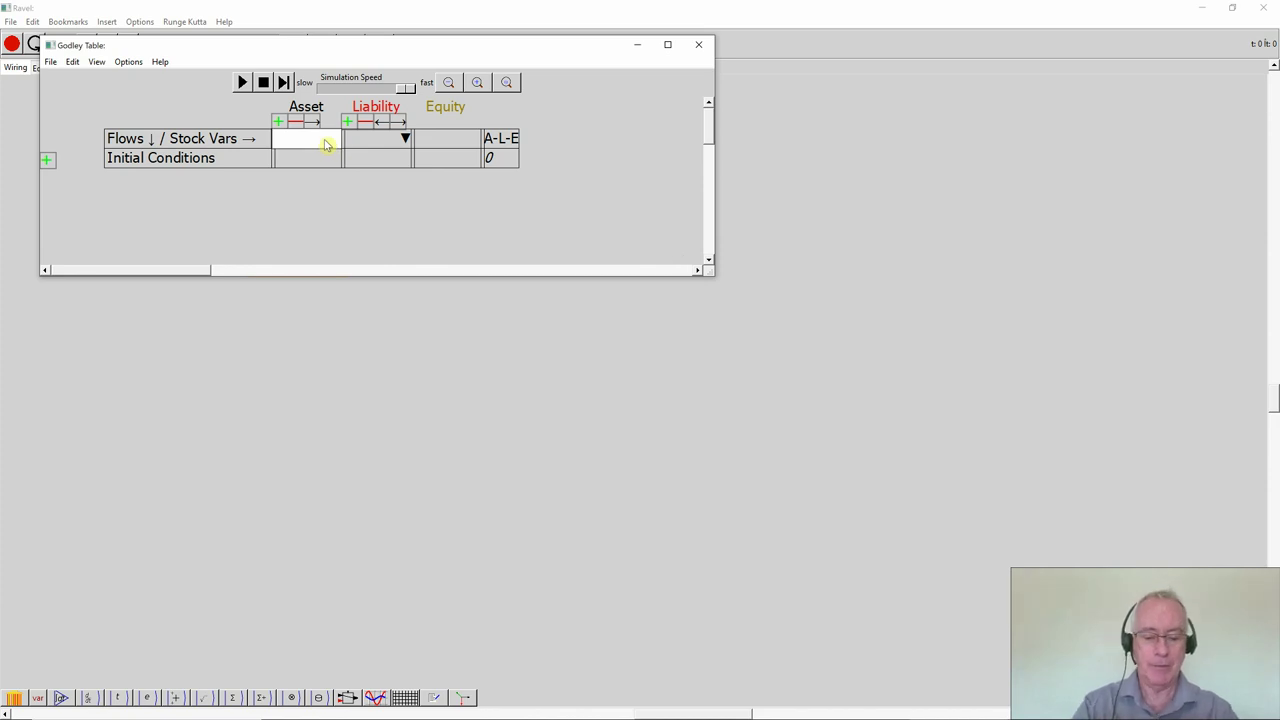
{"action": "type", "text": "L_"}
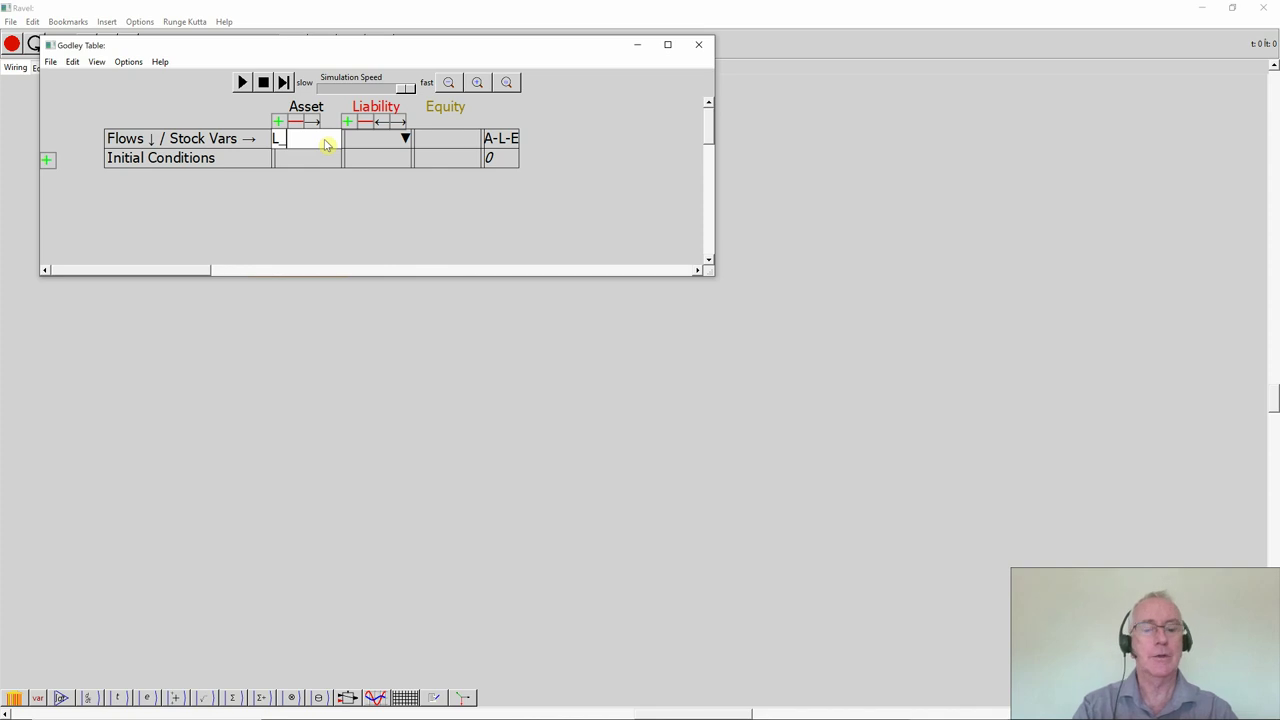
{"action": "key", "text": "BackSpace"}
{"action": "key", "text": "BackSpace"}
{"action": "type", "text": "K"}
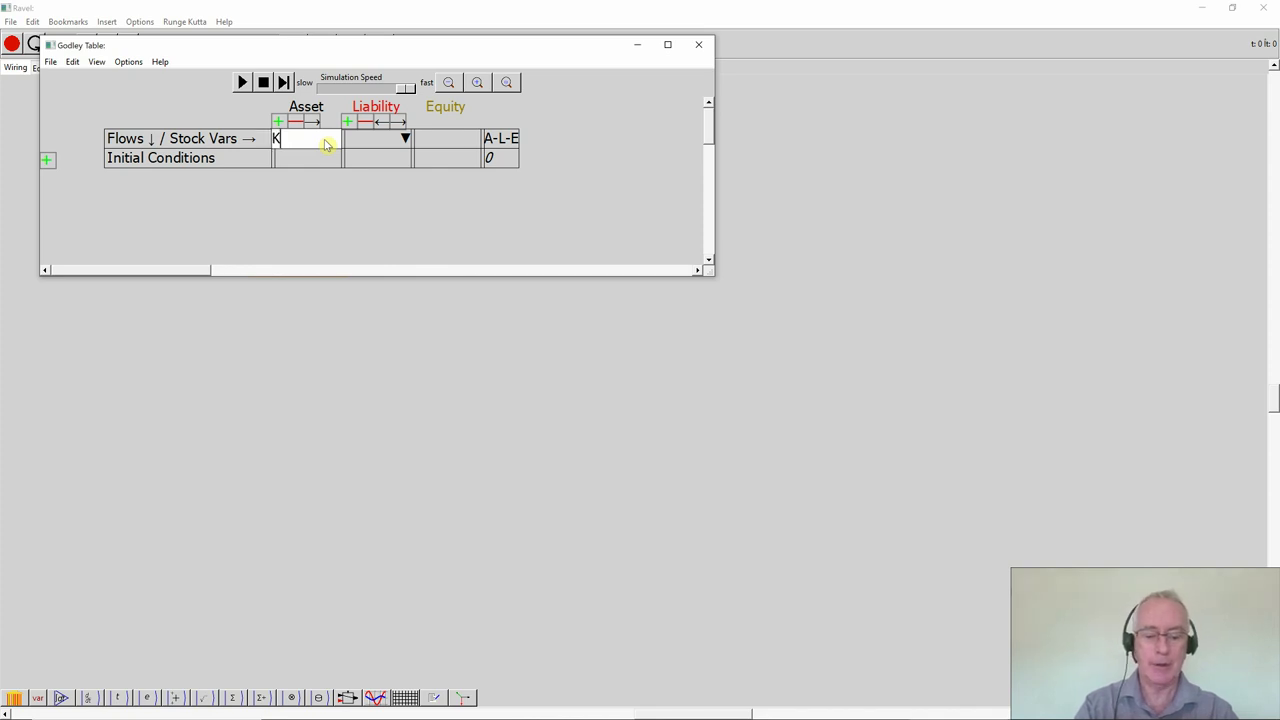
{"action": "type", "text": "_L"}
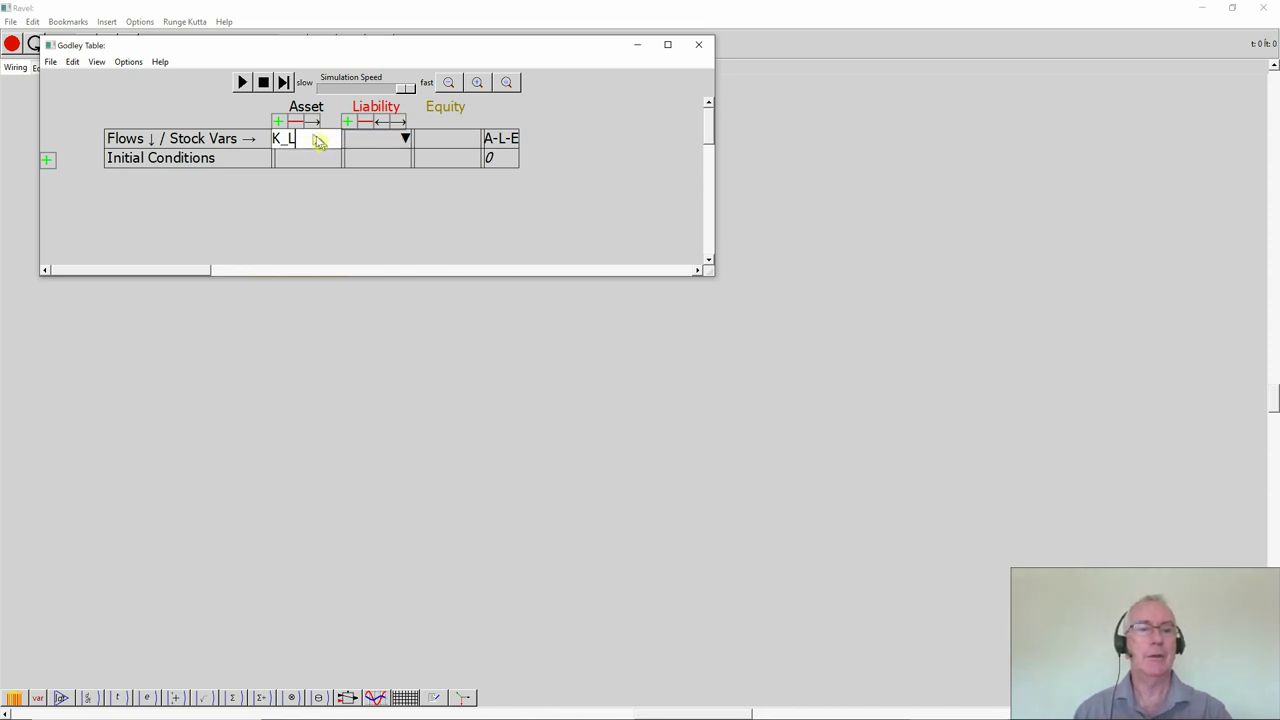
{"action": "left_click", "coordinate": [370, 148]}
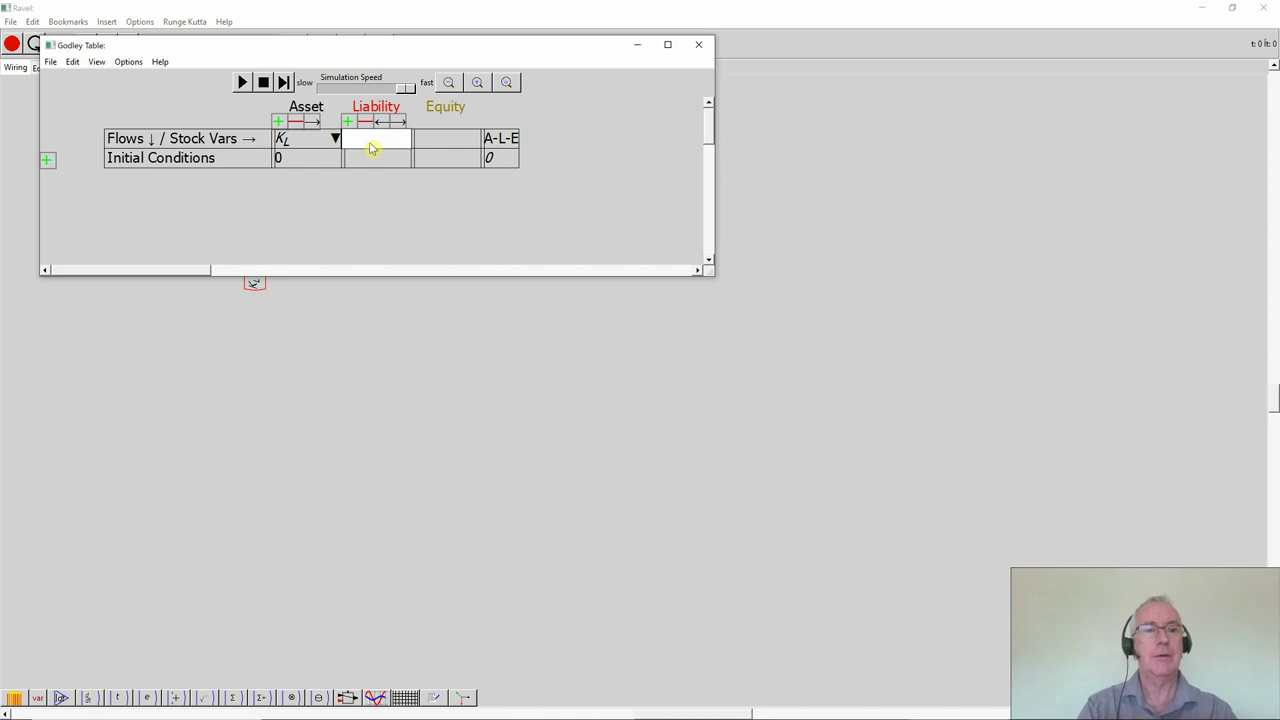
{"action": "type", "text": "F_D"}
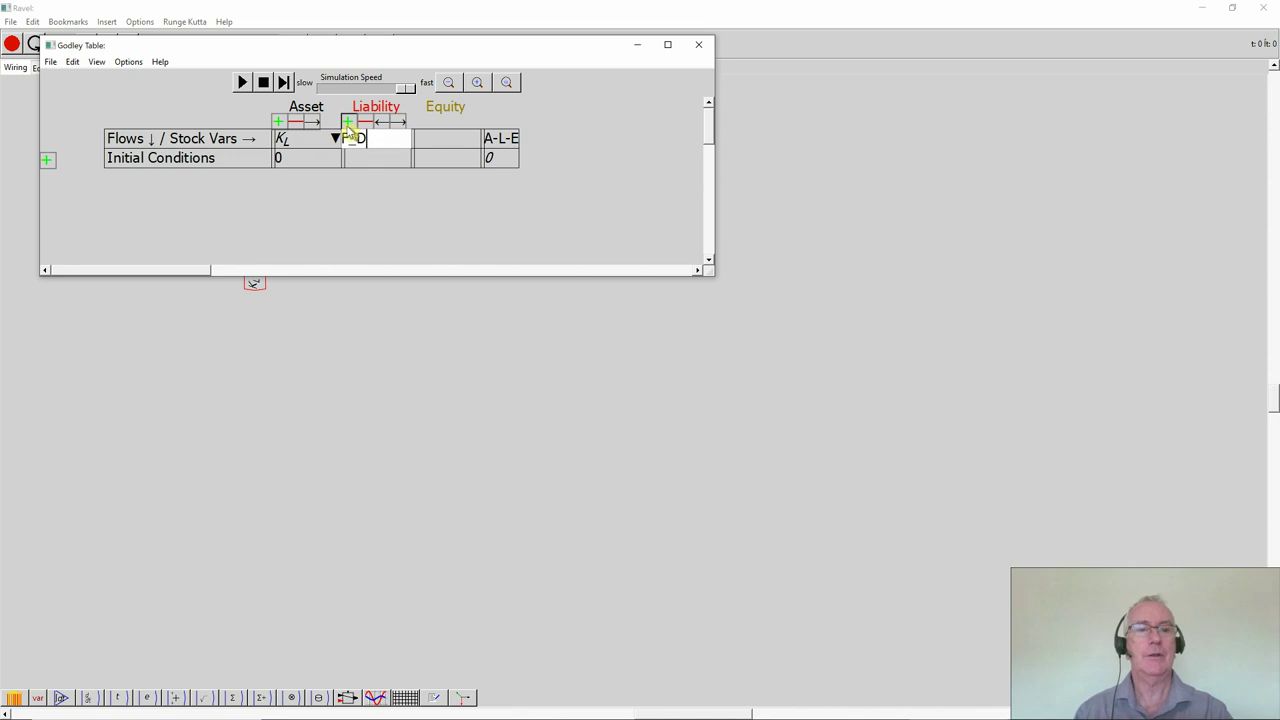
- Add Liability columns K_D and W_D and name the Equity column B_E
{"action": "left_click", "coordinate": [347, 122]}
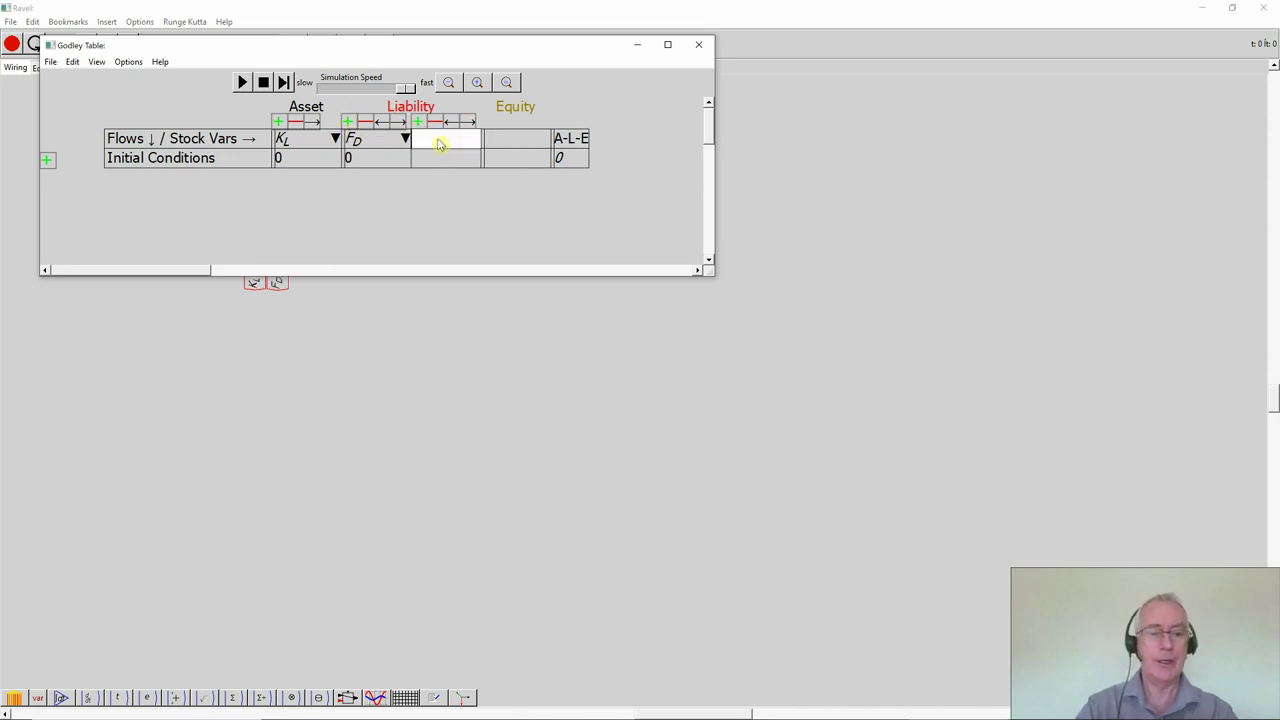
{"action": "type", "text": "K_D"}
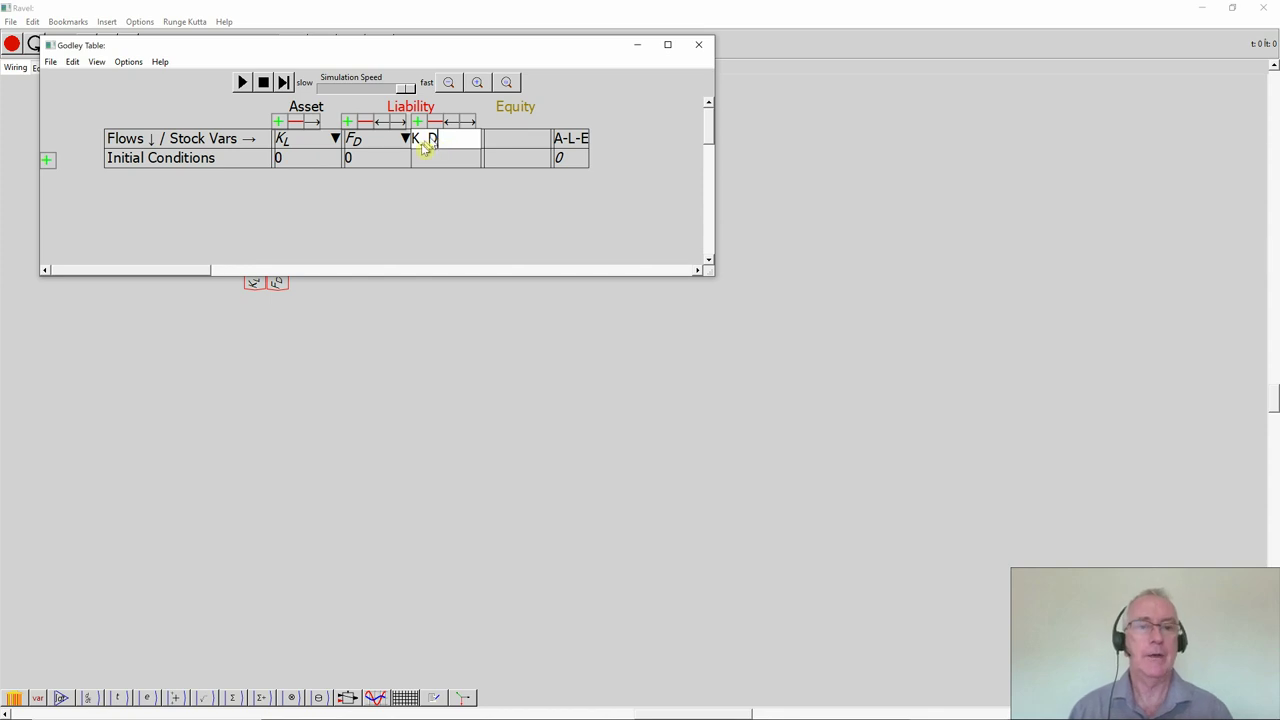
{"action": "left_click", "coordinate": [419, 122]}
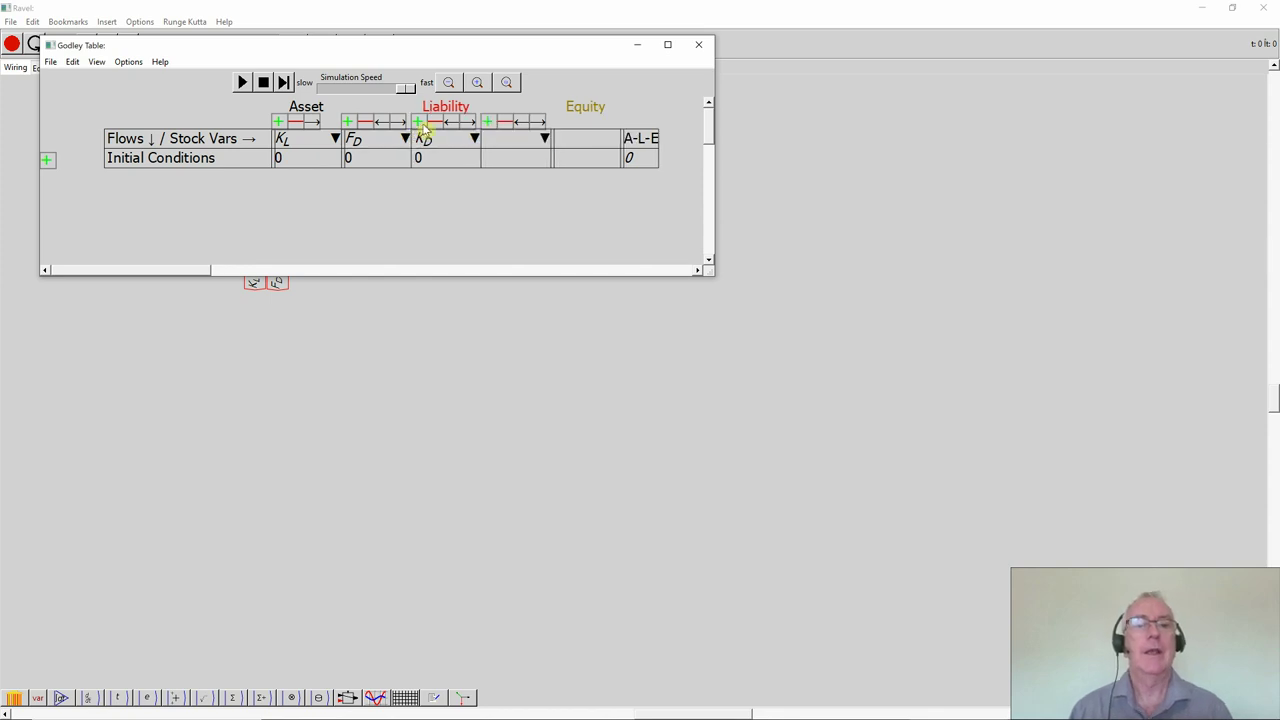
{"action": "left_click", "coordinate": [500, 140]}
{"action": "type", "text": "W_D"}
{"action": "left_click", "coordinate": [592, 140]}
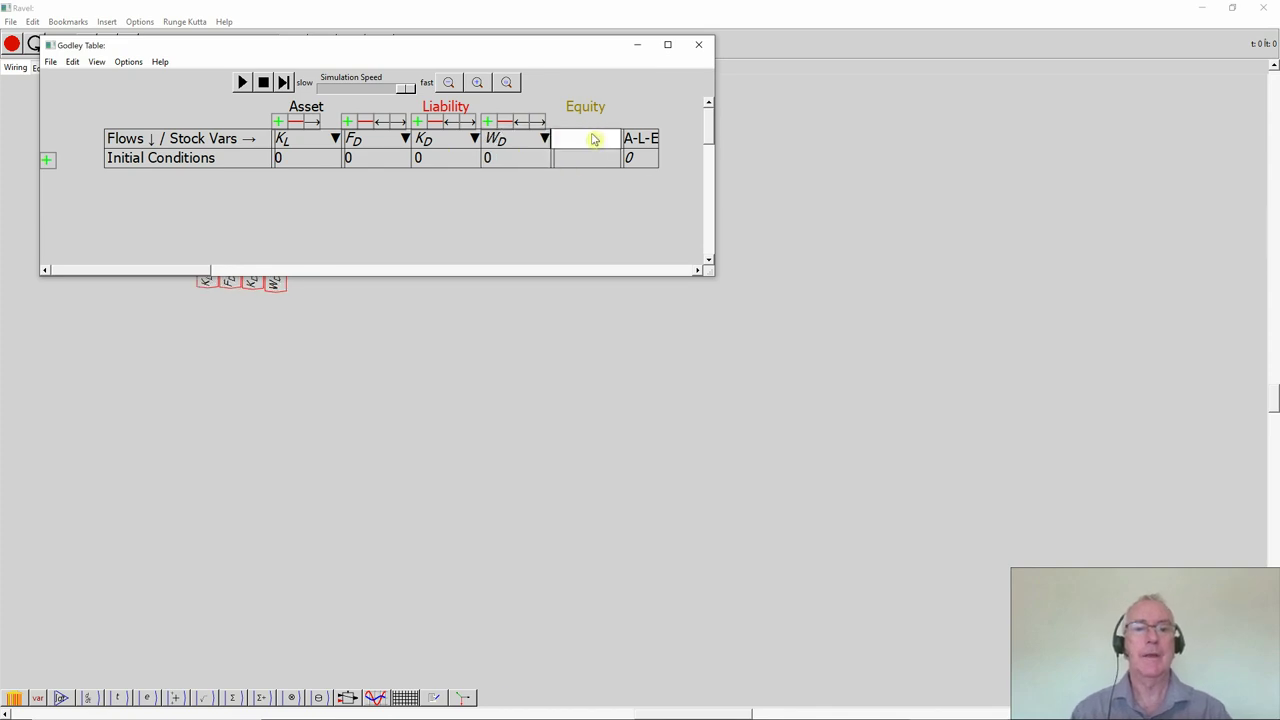
{"action": "type", "text": "B_"}
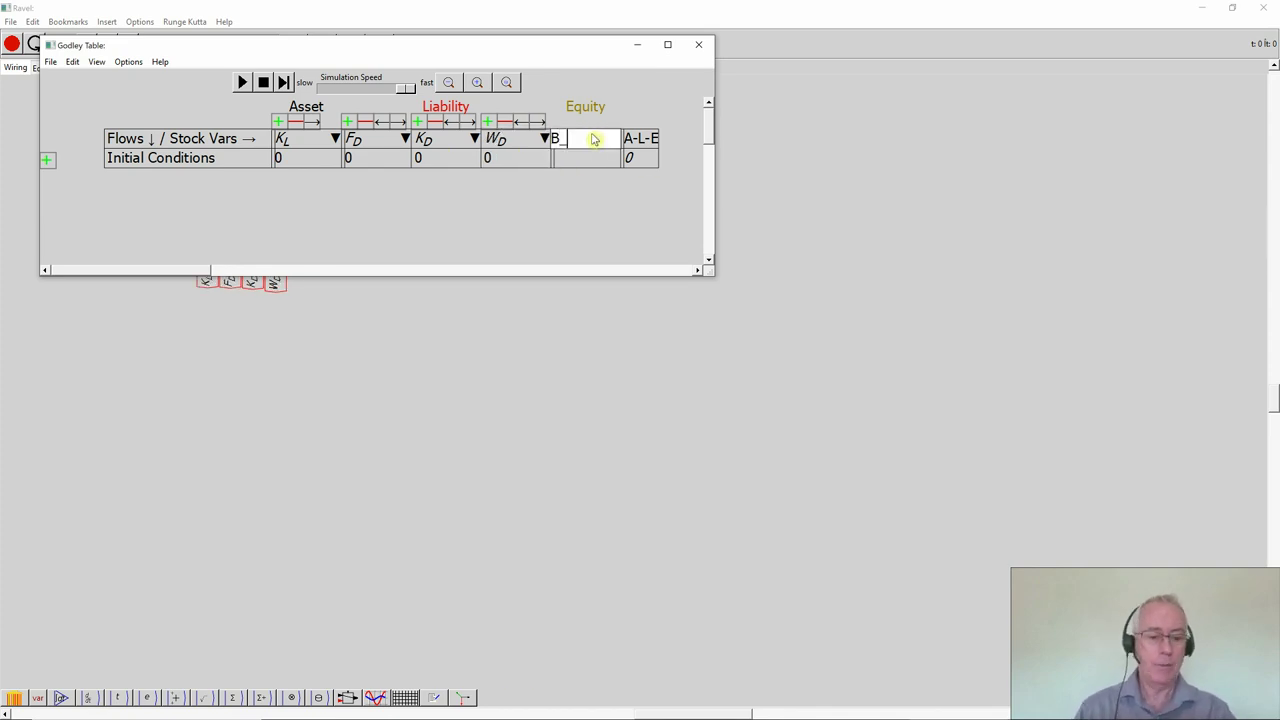
{"action": "type", "text": "E"}
{"action": "left_click", "coordinate": [593, 222]}
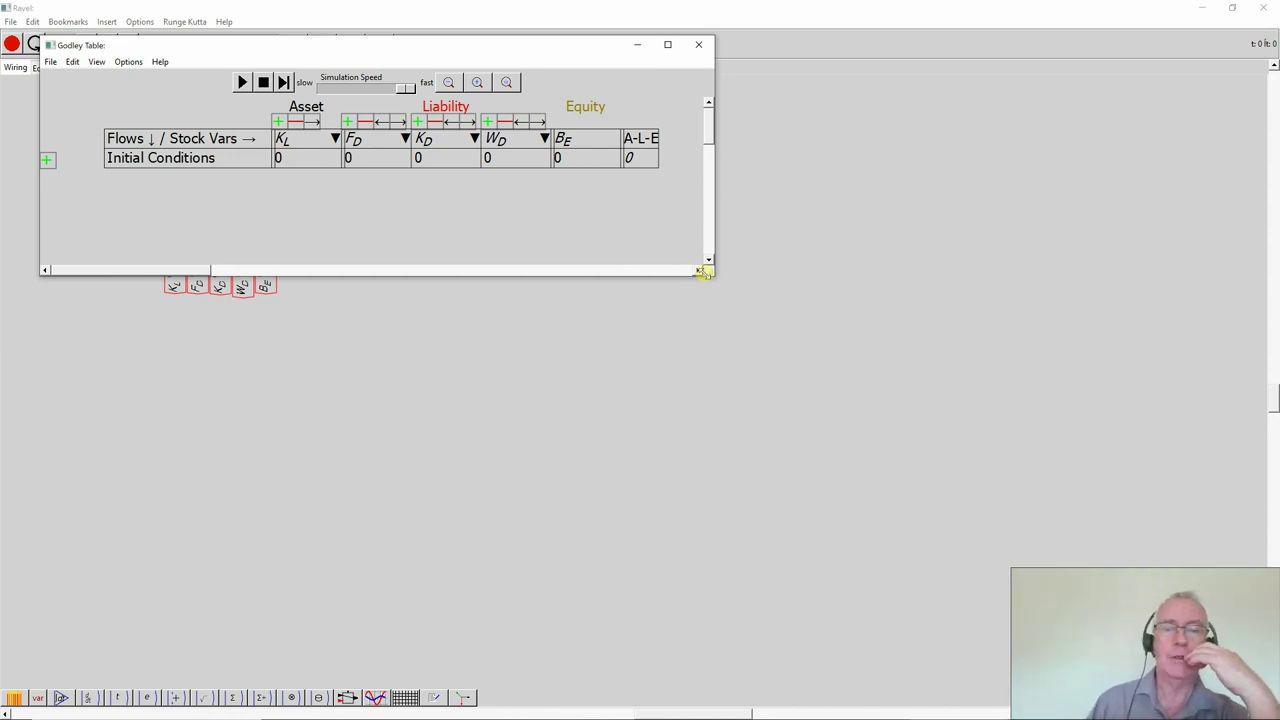
- Widen the Godley Table window, then select the K_D and B_E initial-condition cells
{"action": "left_click_drag", "start_coordinate": [703, 271], "coordinate": [768, 281]}
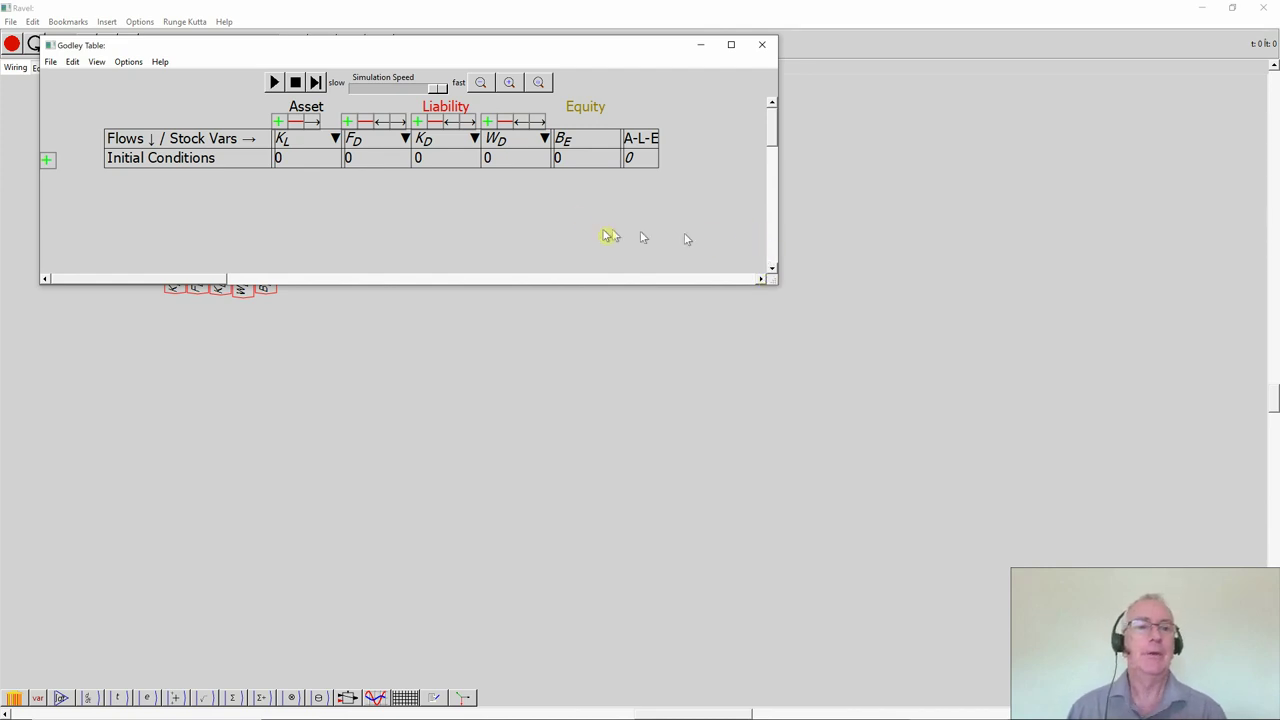
{"action": "left_click", "coordinate": [437, 160]}
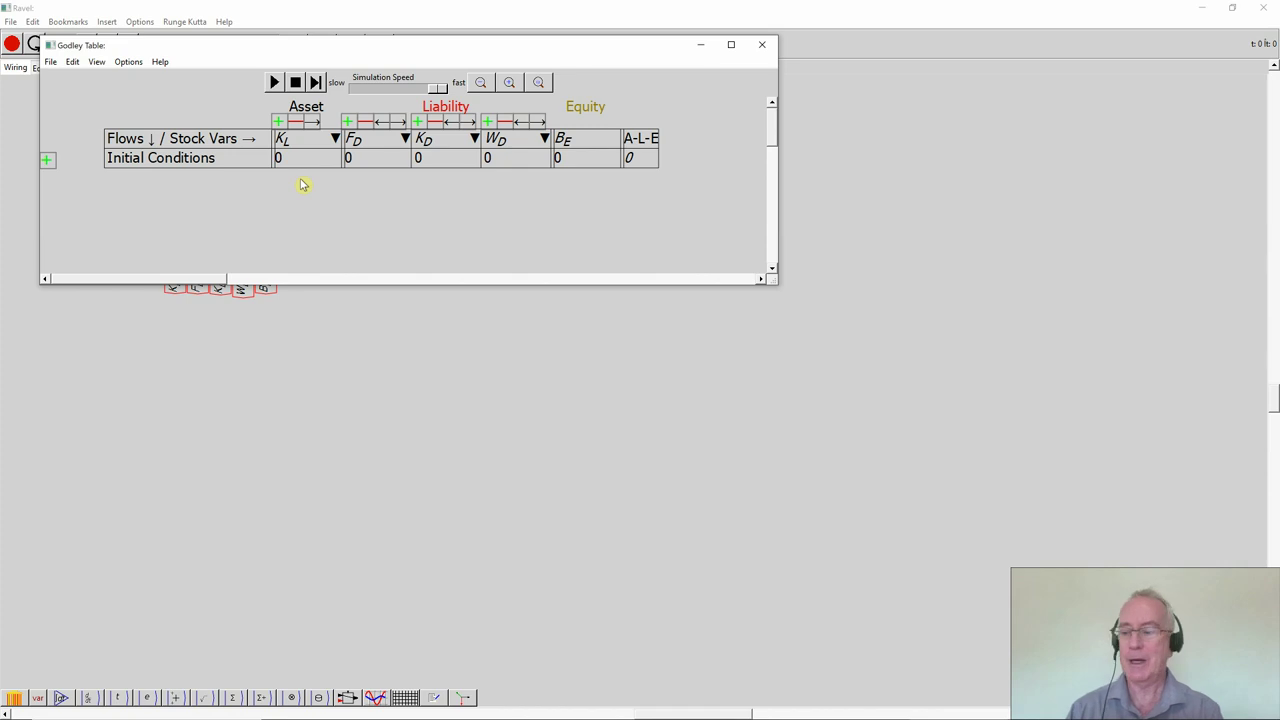
{"action": "left_click", "coordinate": [580, 162]}
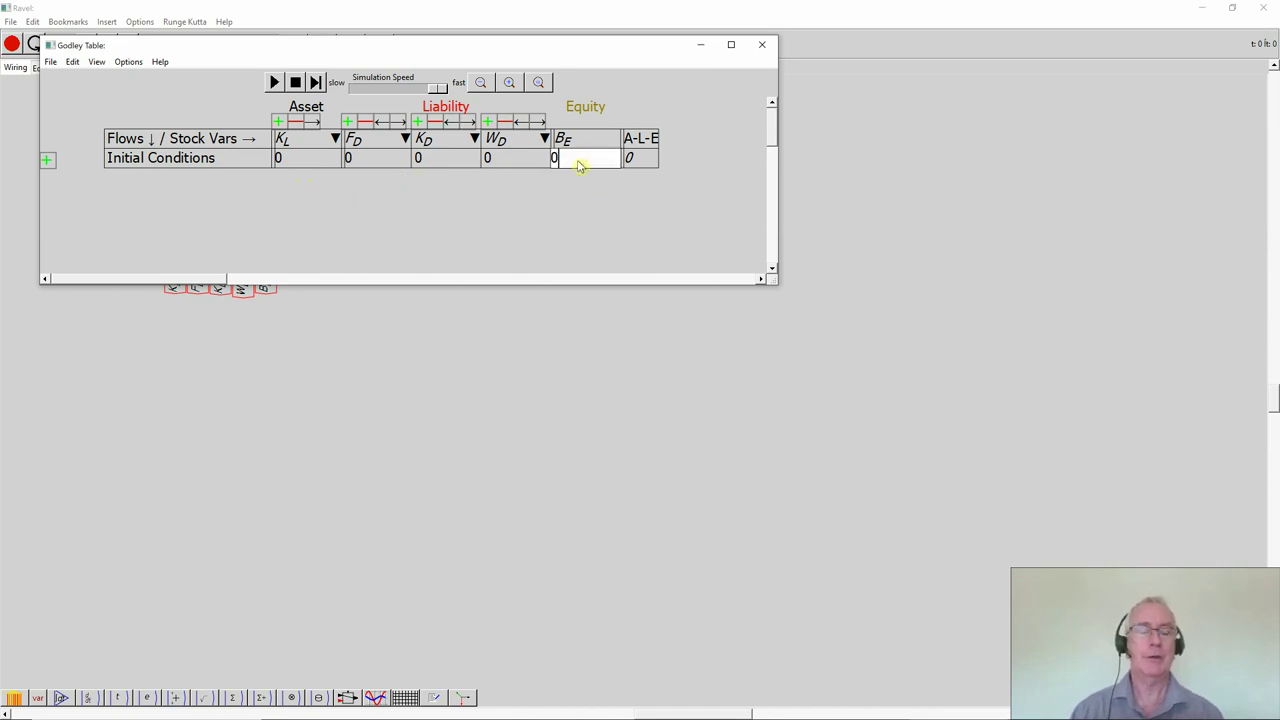
- Set the K_L initial condition to 100 and F_D to 70
{"action": "left_click", "coordinate": [306, 166]}
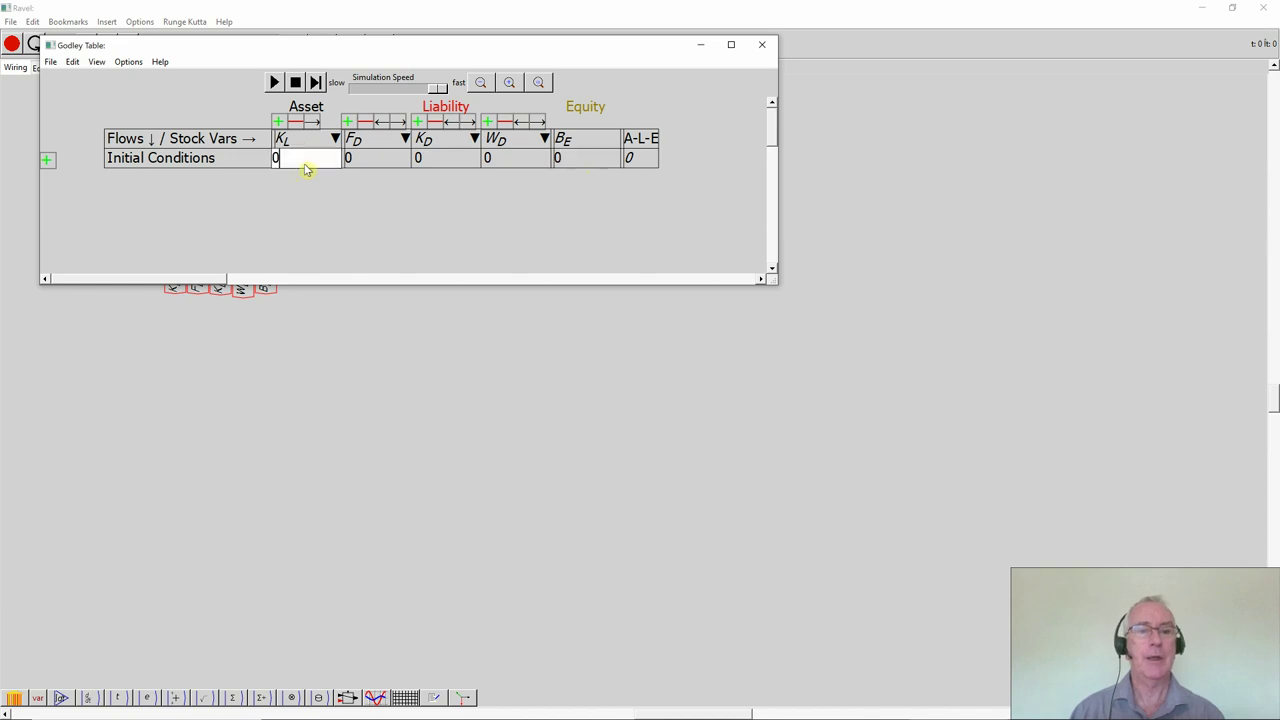
{"action": "key", "text": "BackSpace"}
{"action": "type", "text": "11"}
{"action": "key", "text": "BackSpace"}
{"action": "type", "text": "00"}
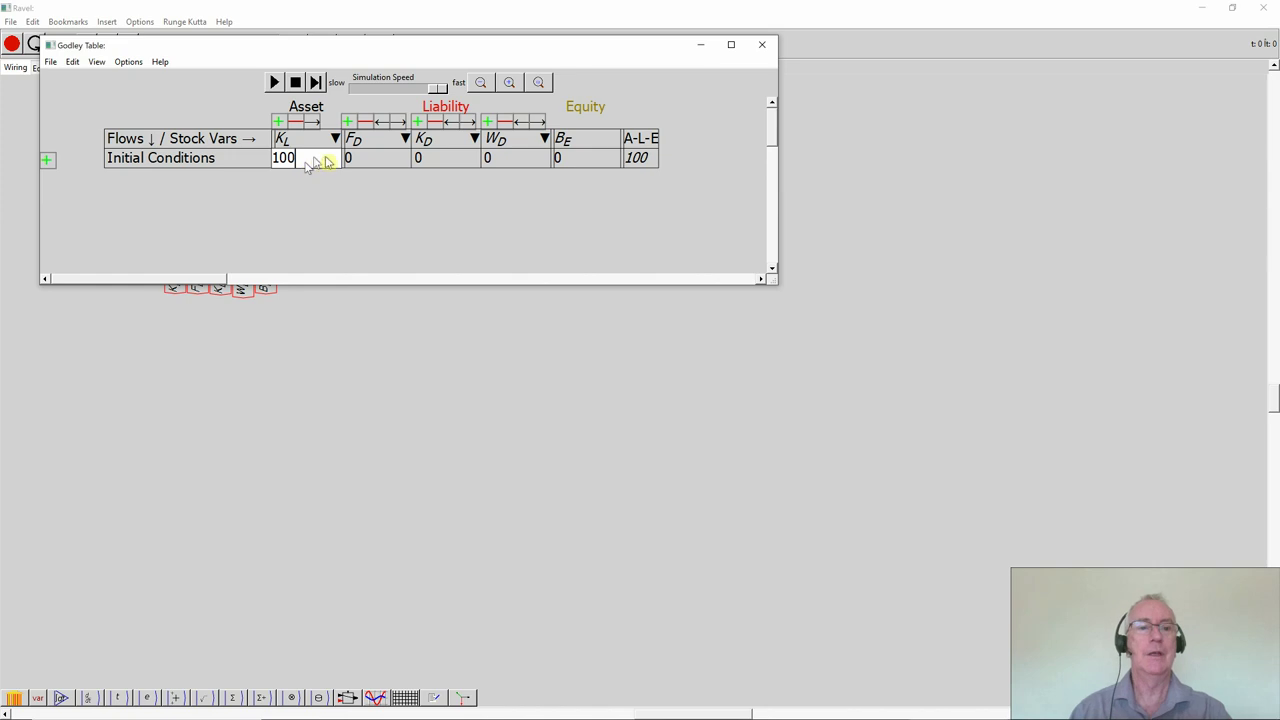
{"action": "left_click", "coordinate": [354, 166]}
{"action": "key", "text": "BackSpace"}
{"action": "type", "text": "7"}
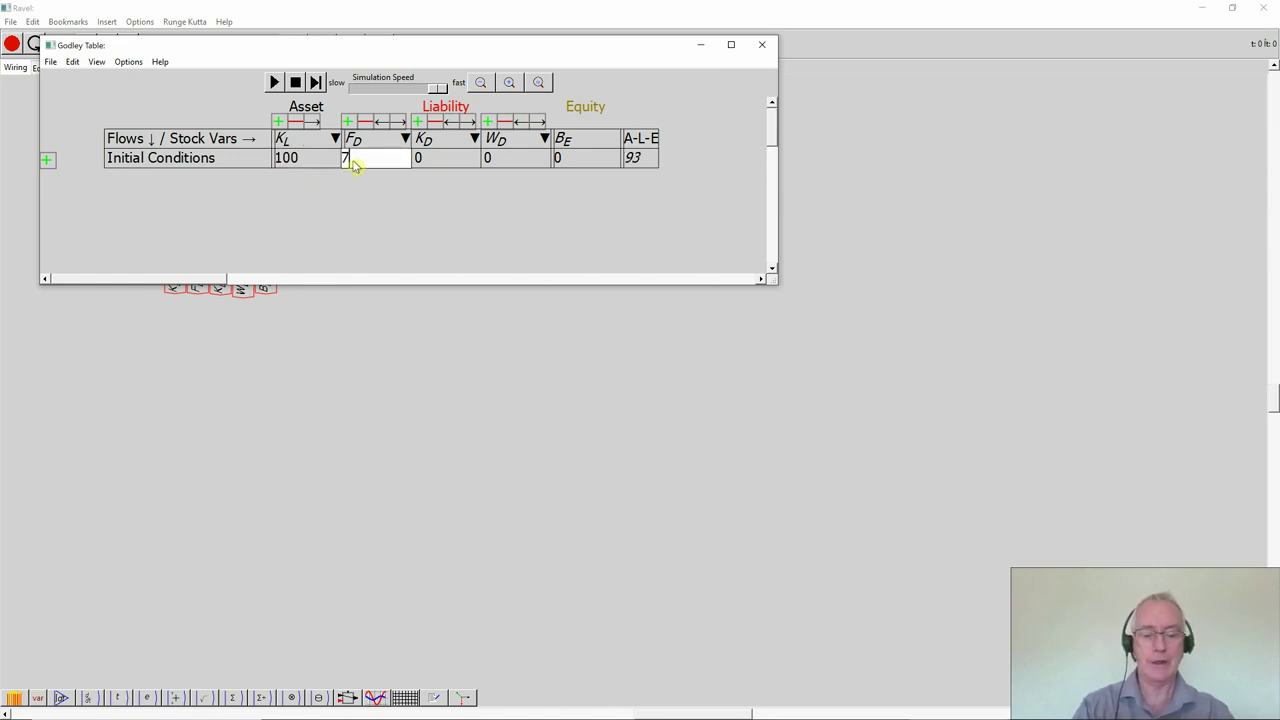
{"action": "type", "text": "0"}
- Set K_D, W_D and B_E initial conditions to 10 each, then add a flow row
{"action": "left_click", "coordinate": [428, 167]}
{"action": "key", "text": "BackSpace"}
{"action": "type", "text": "10"}
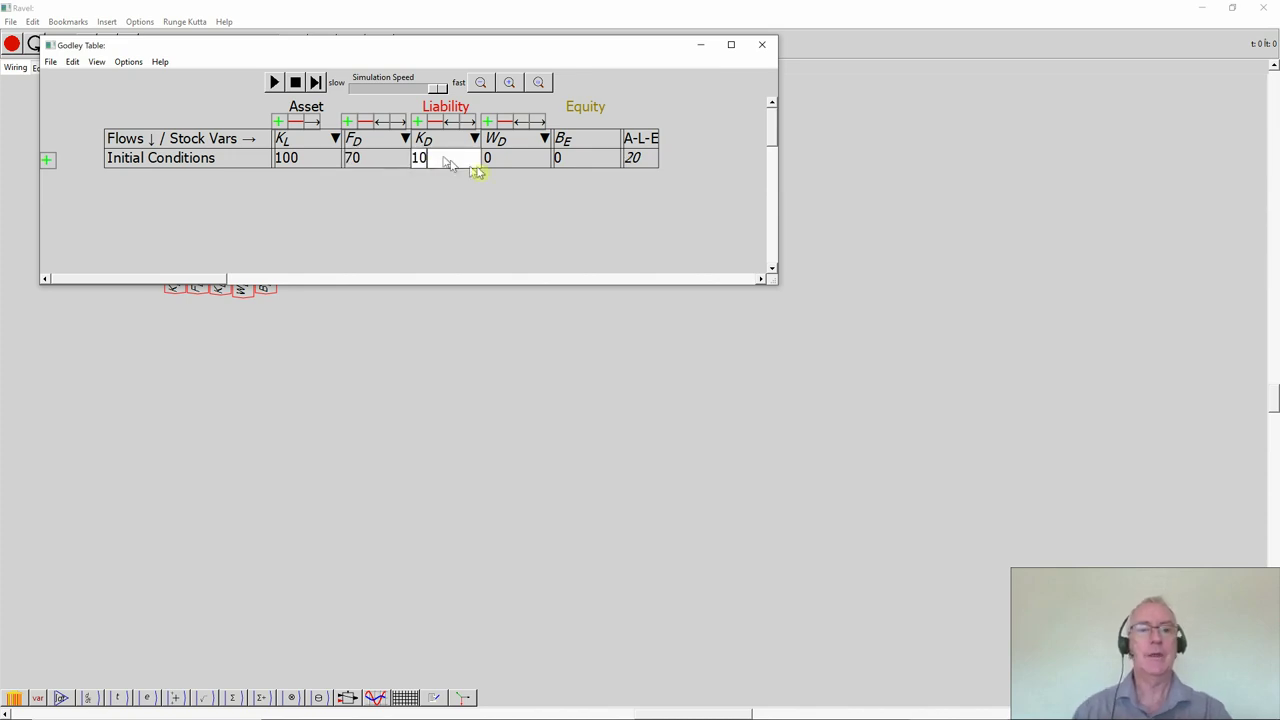
{"action": "left_click", "coordinate": [505, 161]}
{"action": "key", "text": "BackSpace"}
{"action": "type", "text": "10"}
{"action": "left_click", "coordinate": [585, 165]}
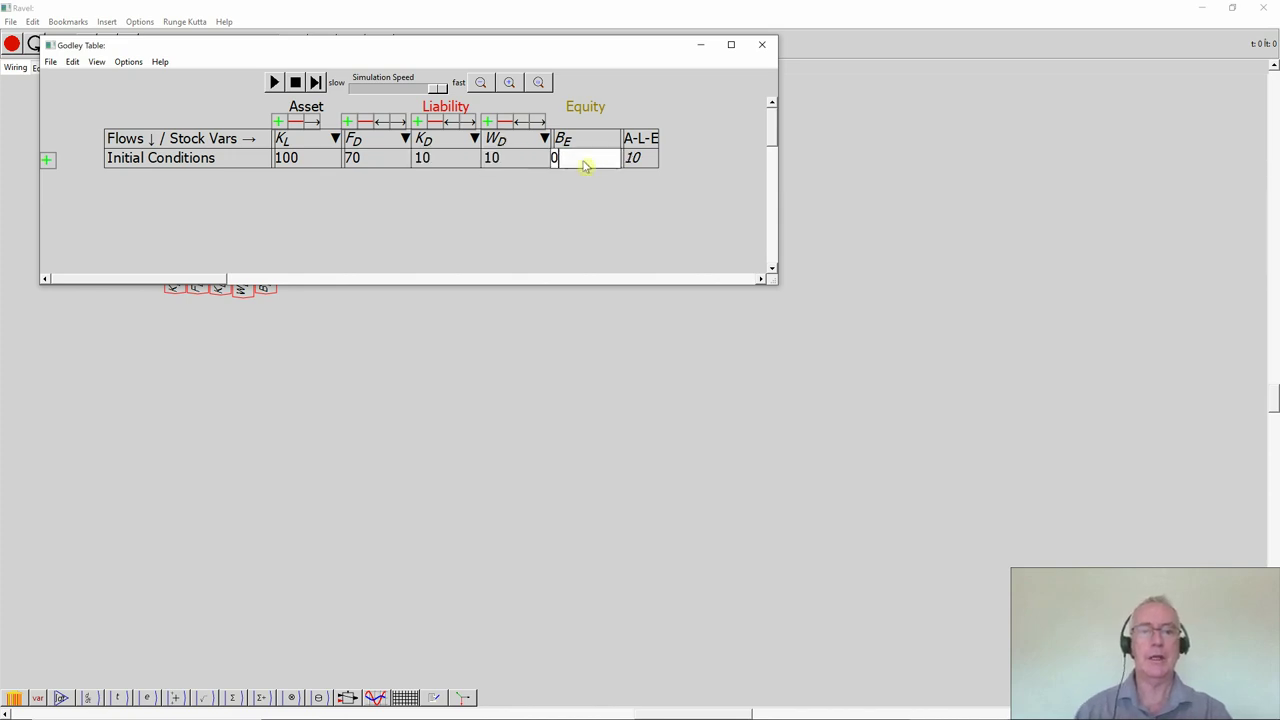
{"action": "type", "text": "1"}
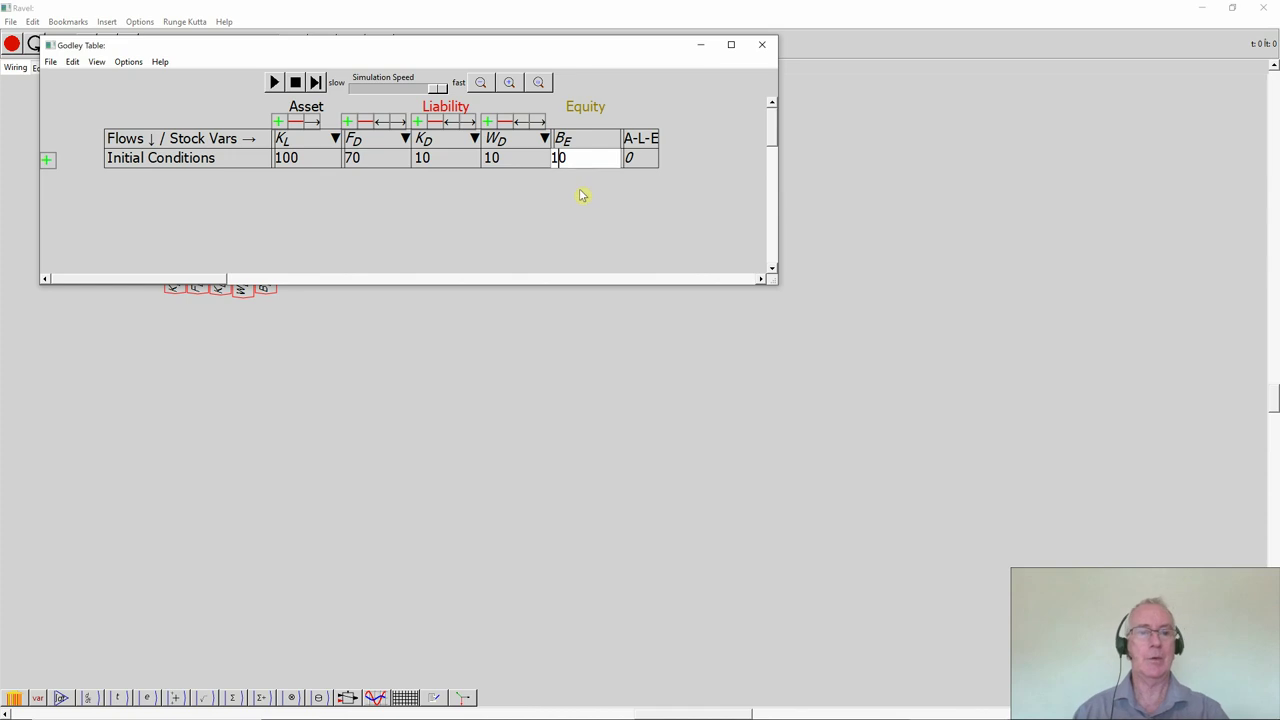
{"action": "left_click", "coordinate": [465, 216]}
{"action": "left_click", "coordinate": [46, 160]}
- Label the new flow row 'Lend to Capitalists' and enter L_K in its K_D and K_L cells
{"action": "left_click", "coordinate": [122, 184]}
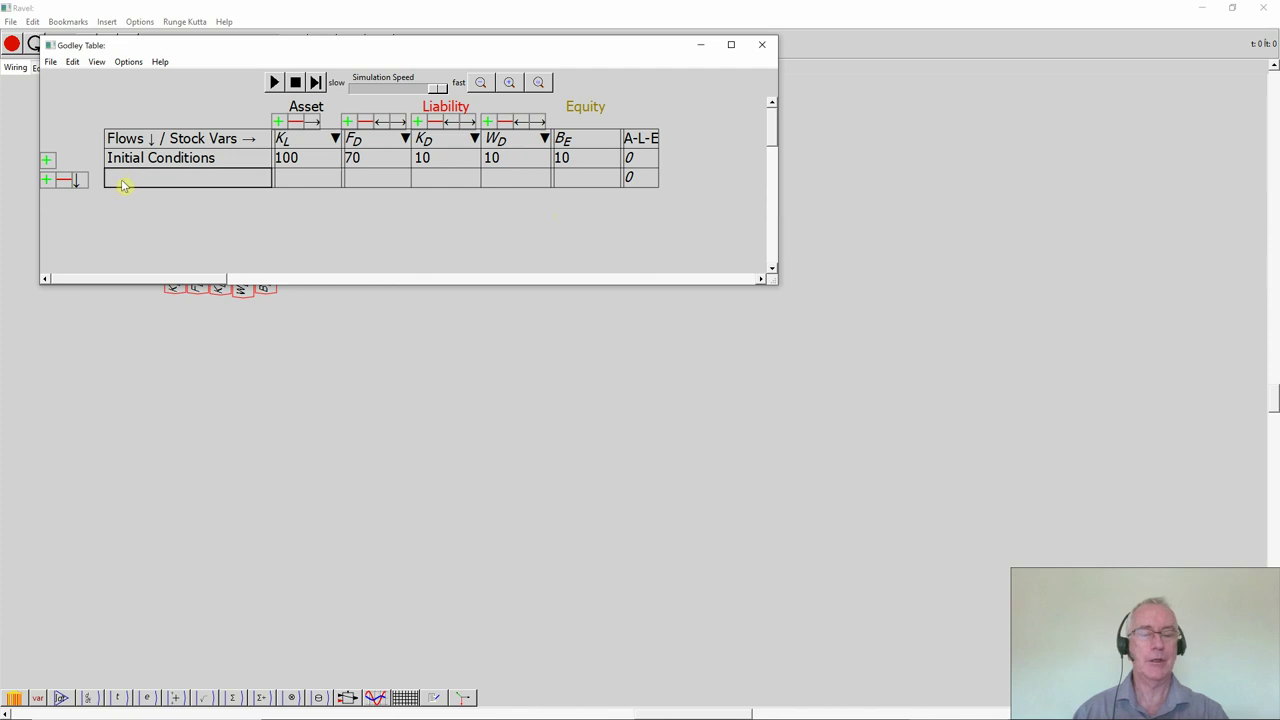
{"action": "left_click", "coordinate": [122, 184]}
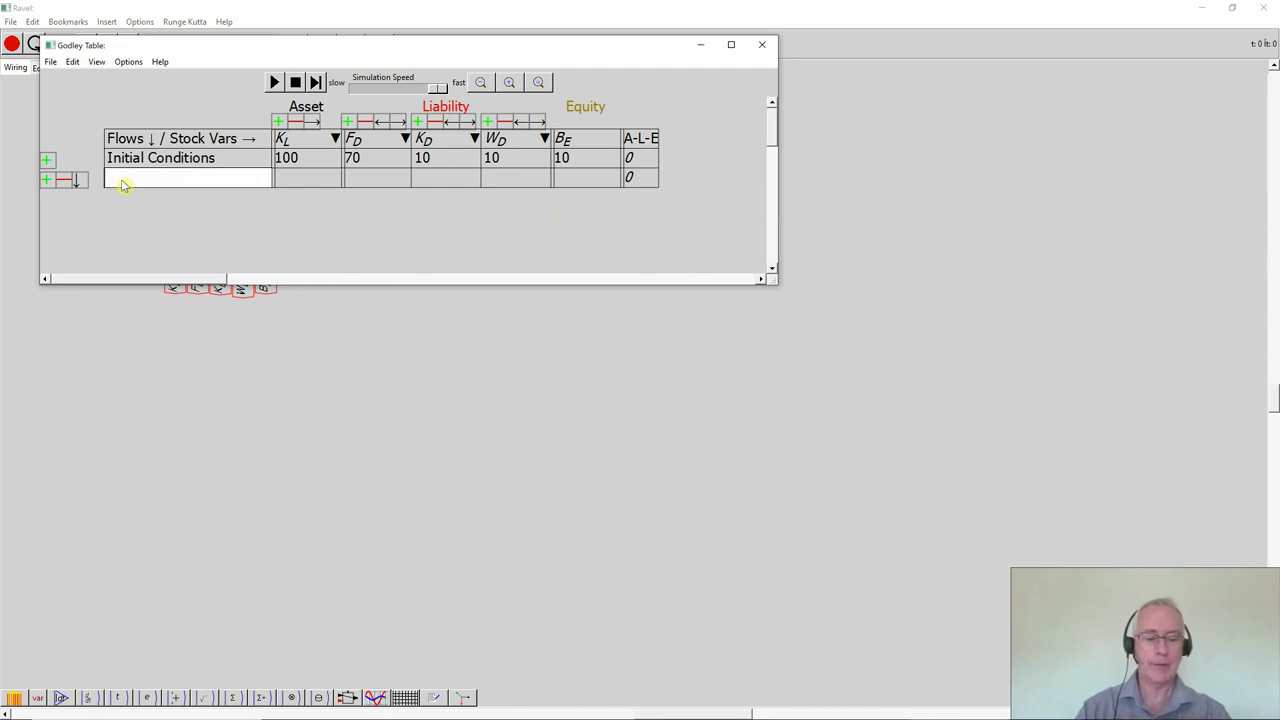
{"action": "type", "text": "Lend"}
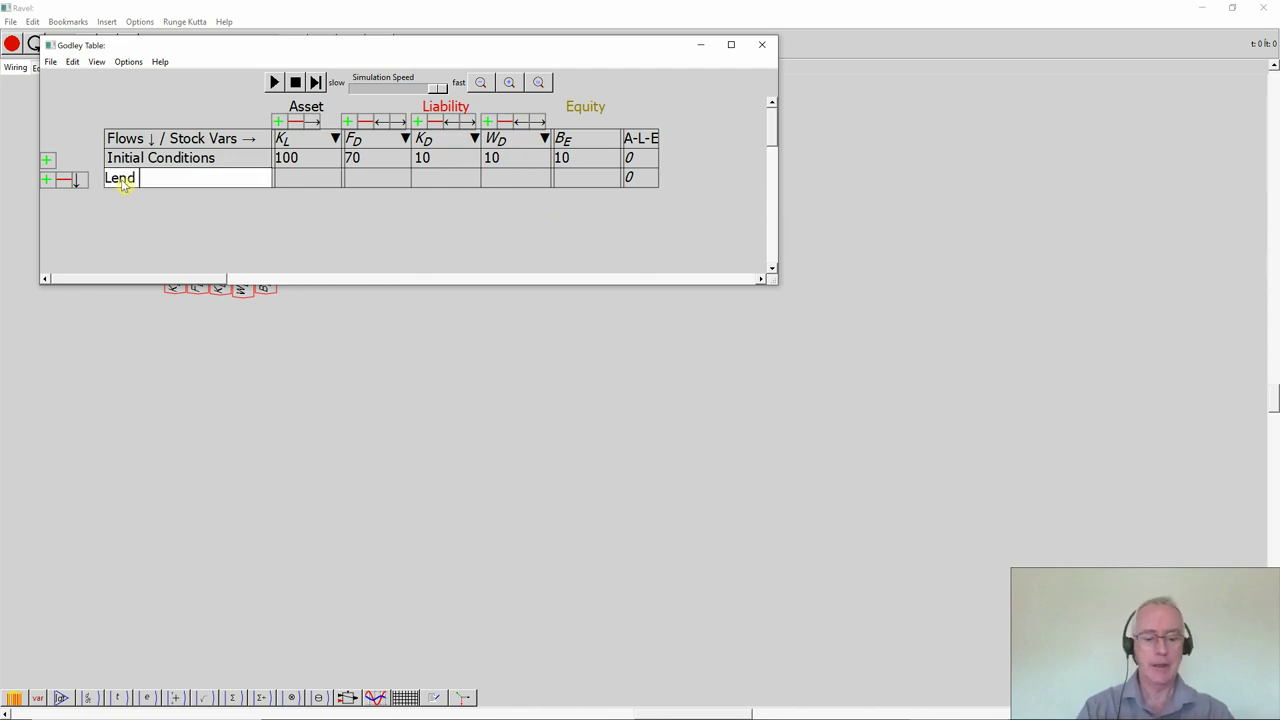
{"action": "type", "text": " to "}
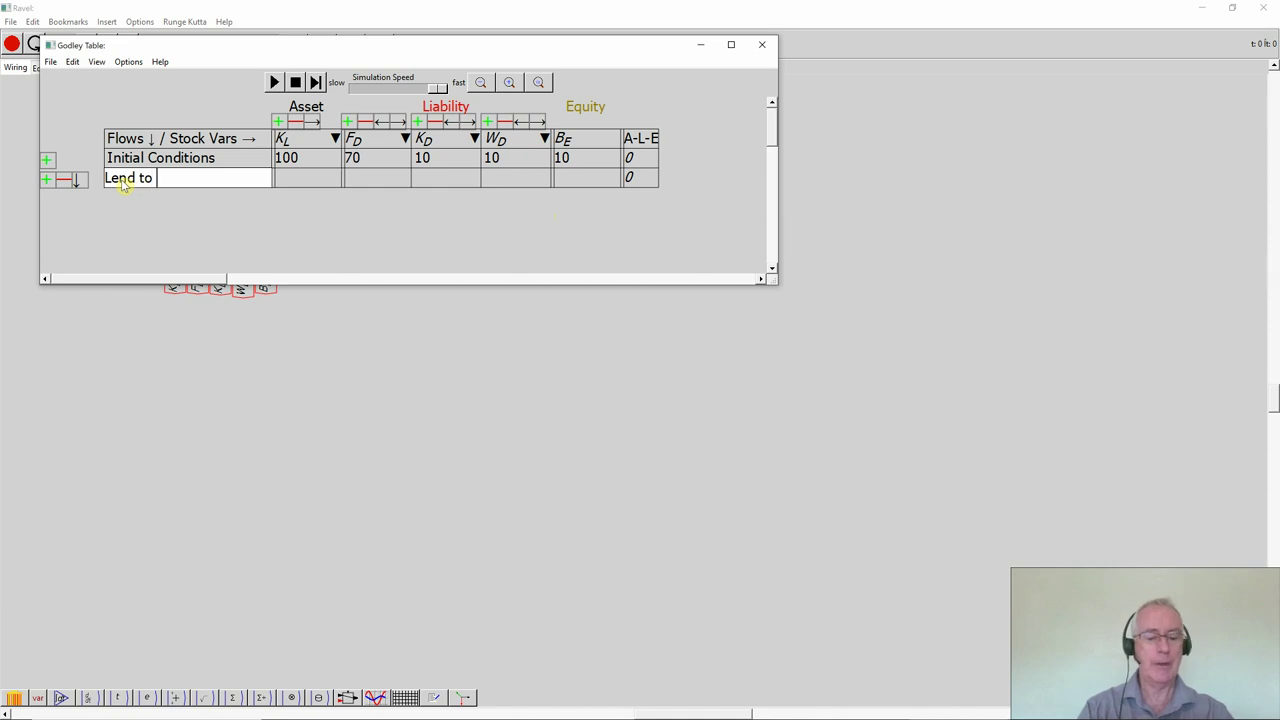
{"action": "type", "text": "Capitalists"}
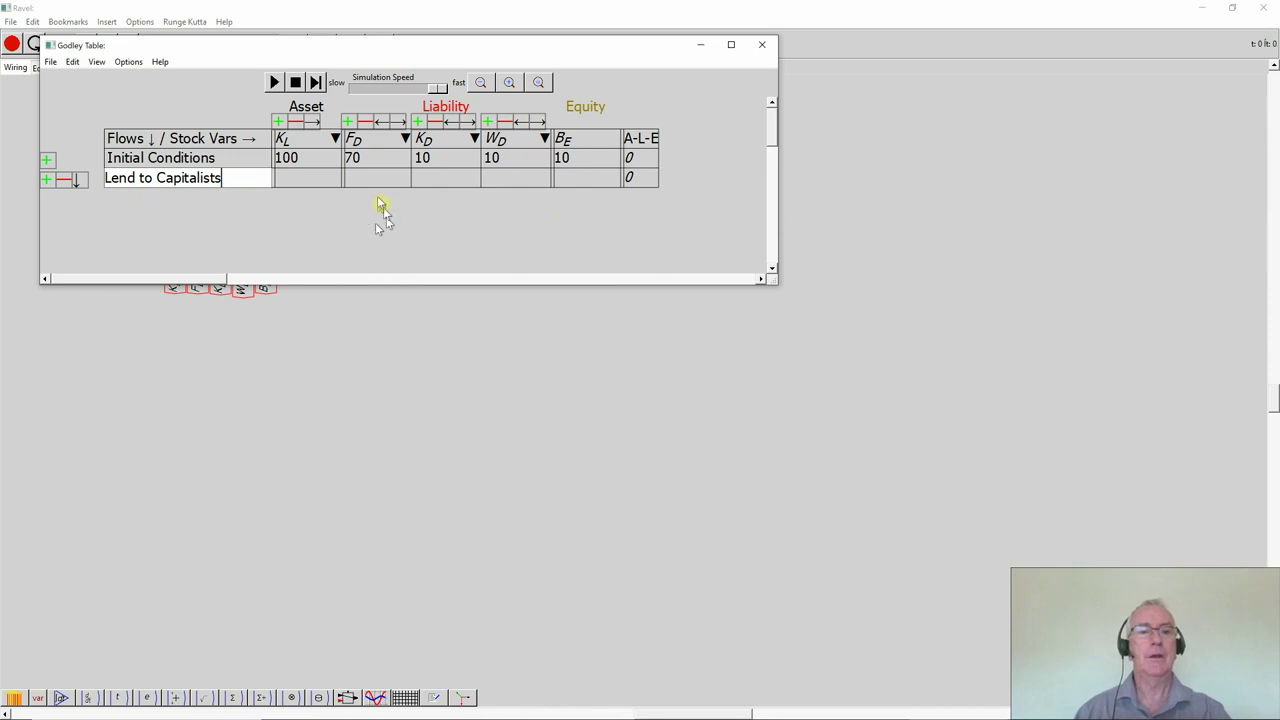
{"action": "left_click", "coordinate": [423, 183]}
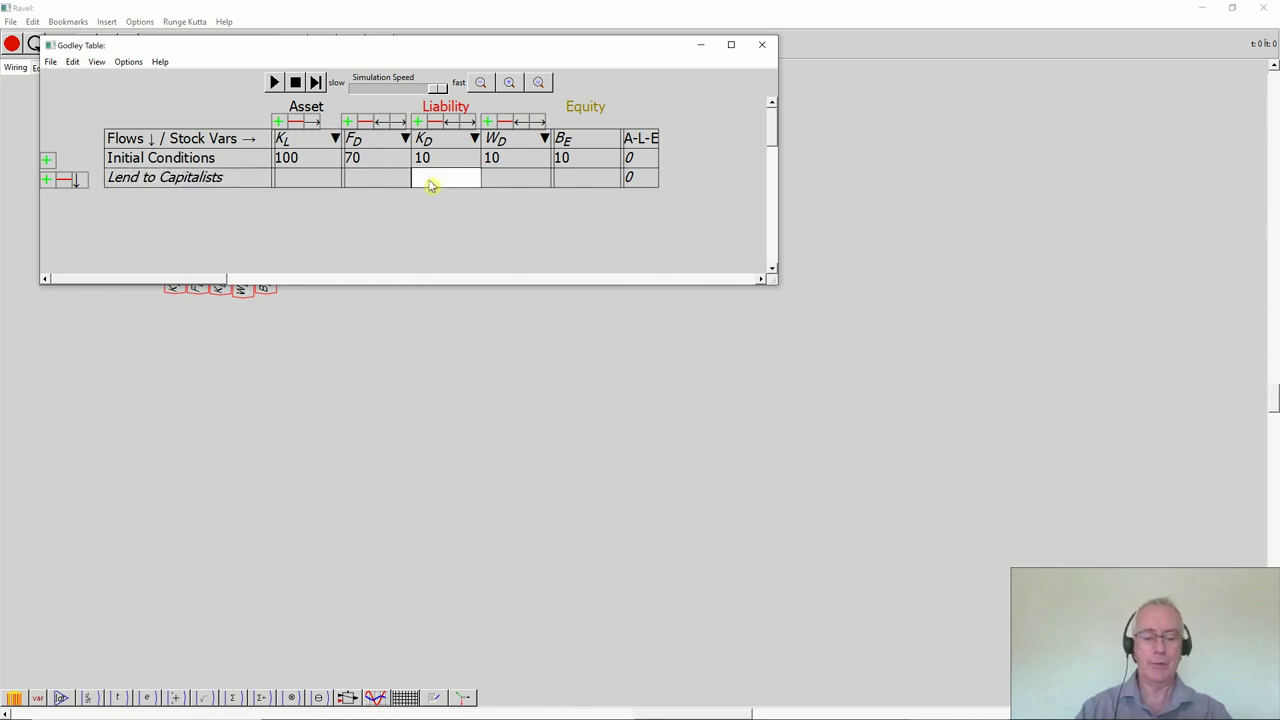
{"action": "type", "text": "Le"}
{"action": "type", "text": "K"}
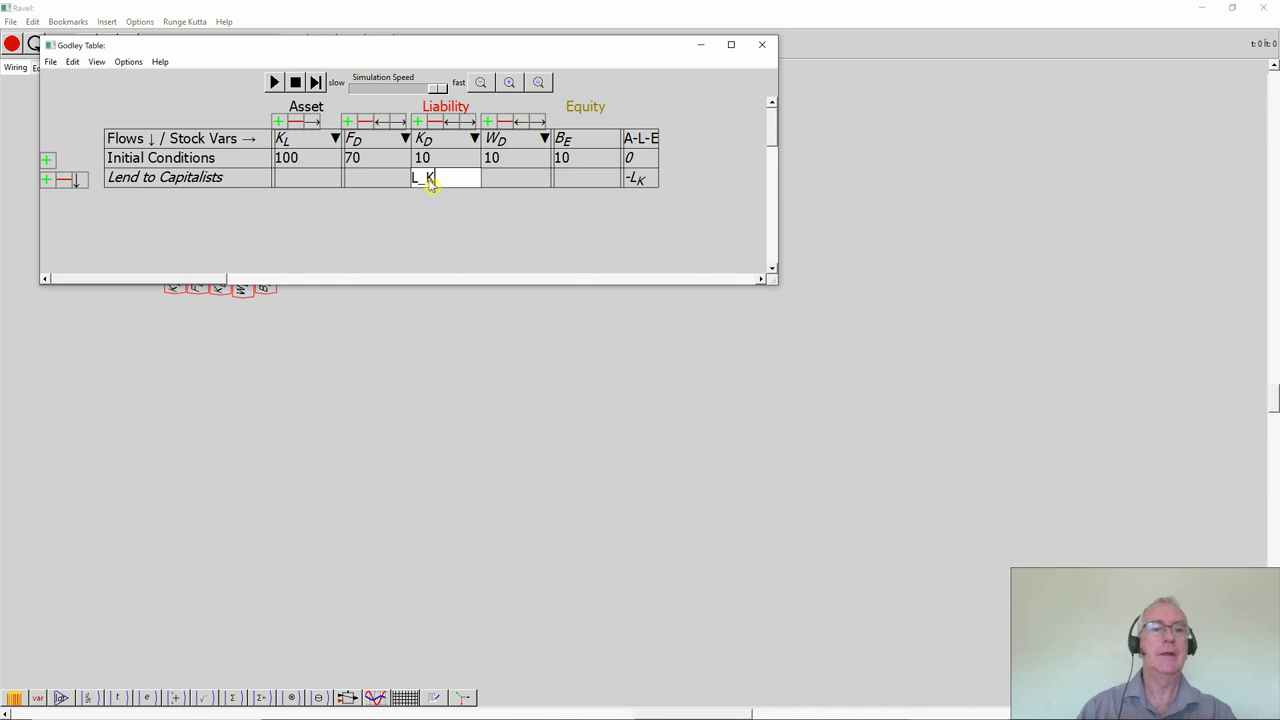
{"action": "left_click", "coordinate": [297, 188]}
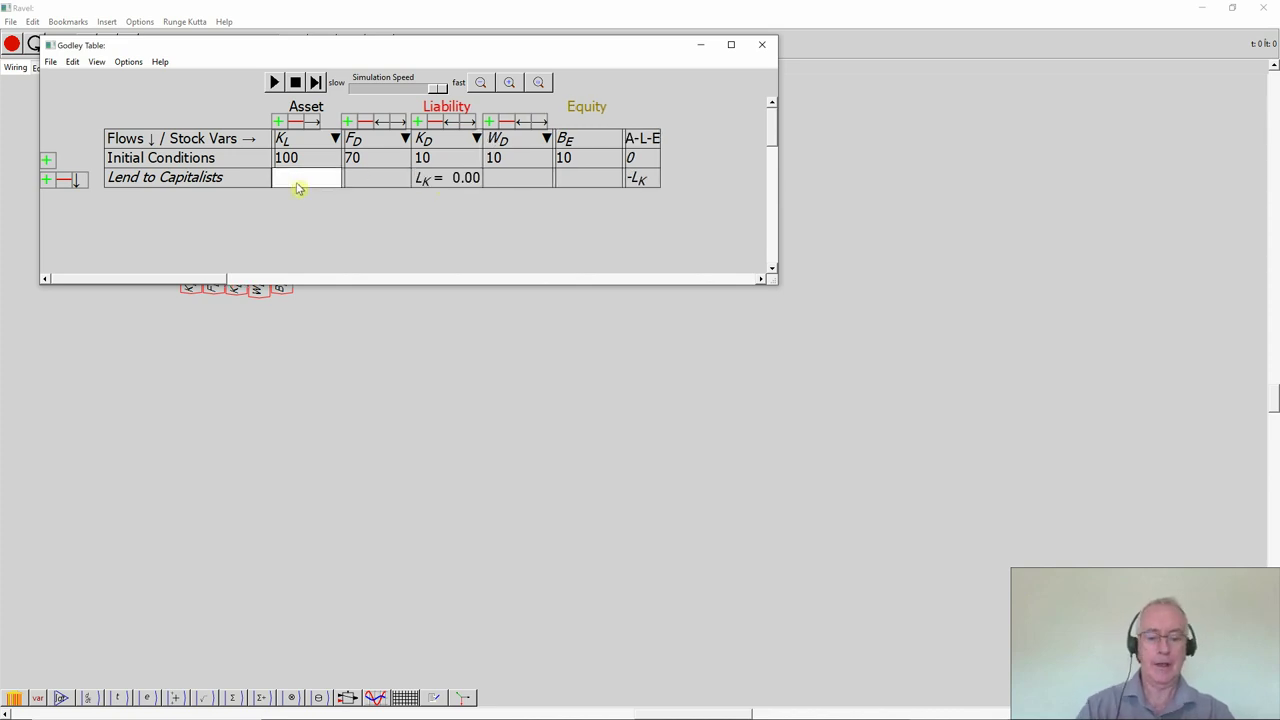
{"action": "type", "text": "L_K"}
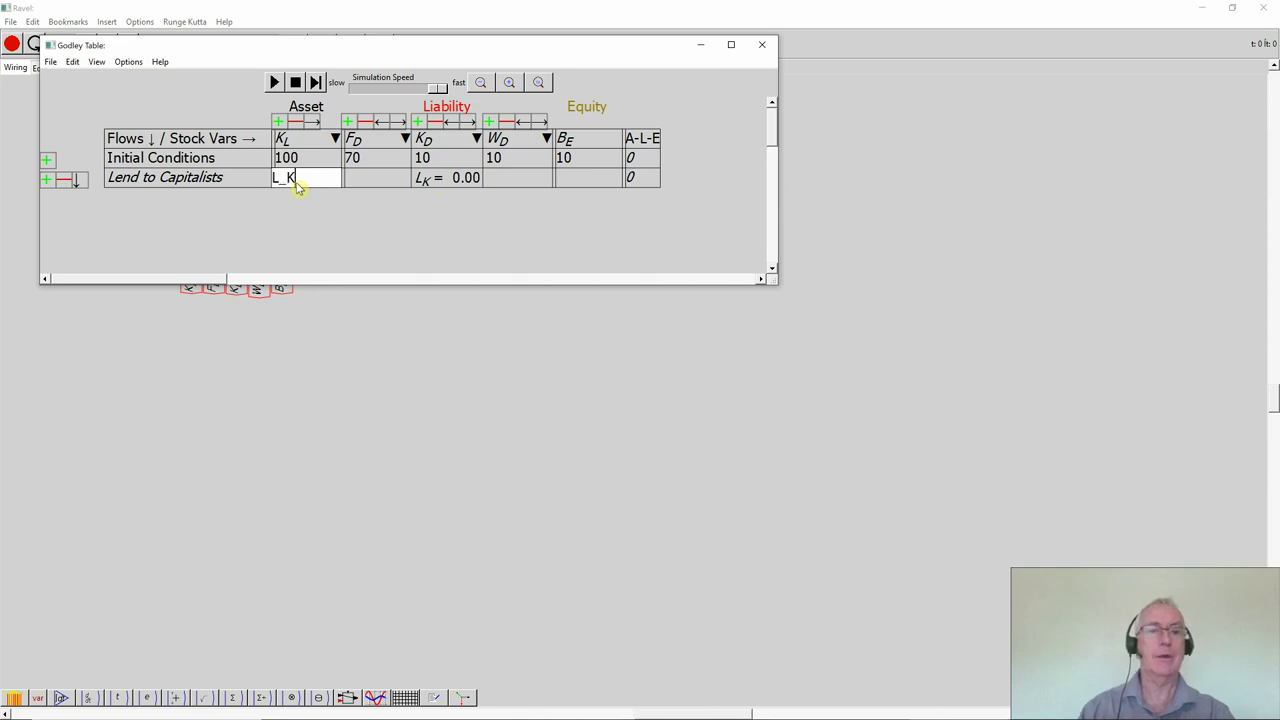
{"action": "left_click", "coordinate": [310, 211]}
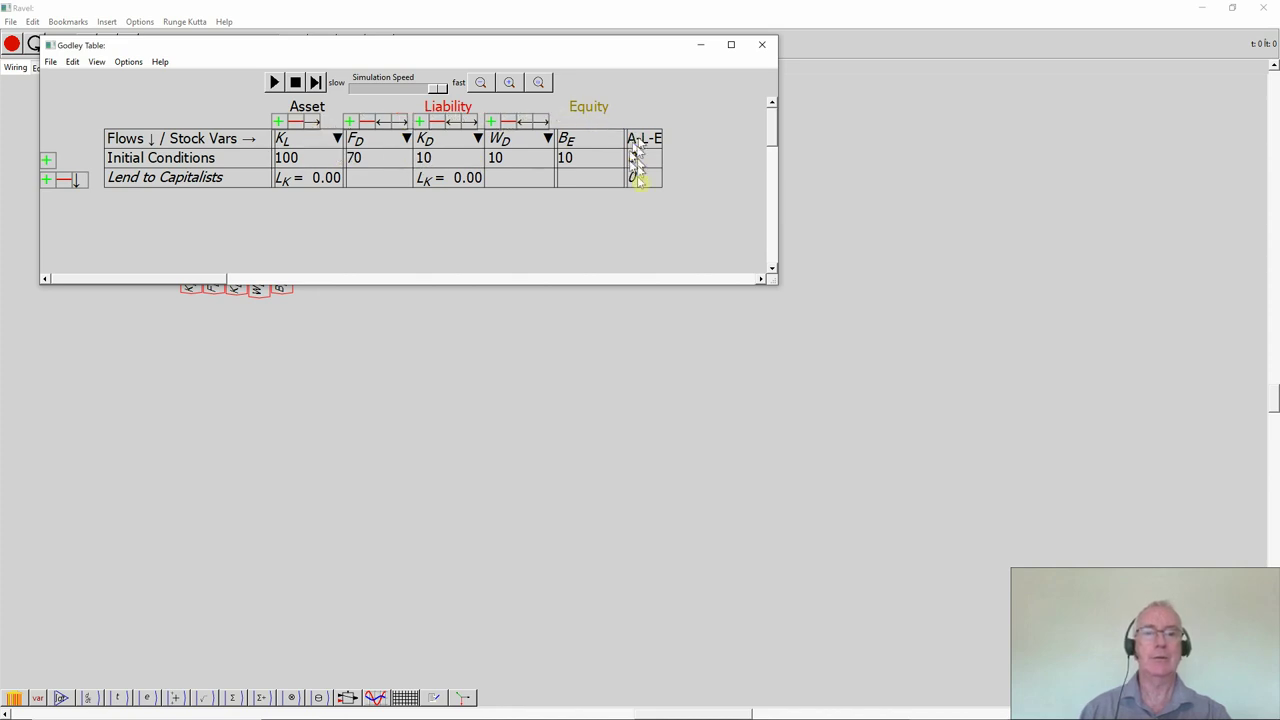
{"action": "left_click", "coordinate": [497, 184]}
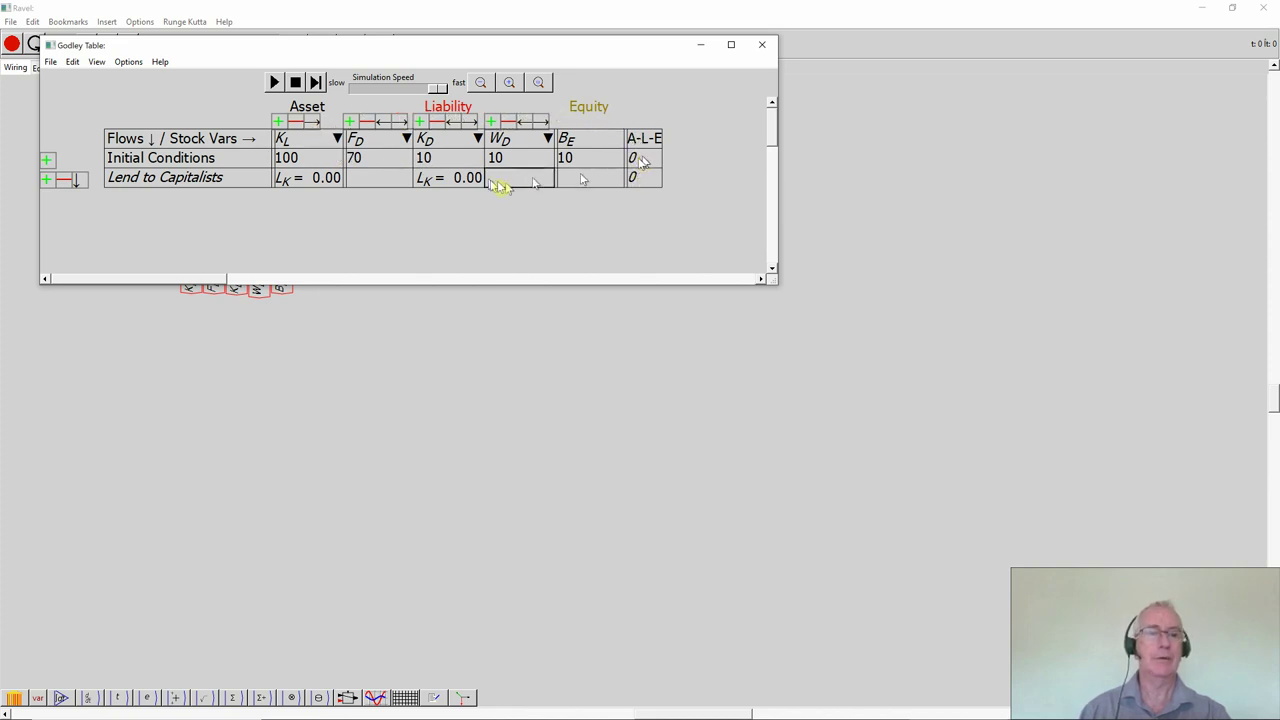
- Add a 'Capitalists Repay' flow row with -R_K in its K_D cell
{"action": "left_click", "coordinate": [47, 181]}
{"action": "left_click", "coordinate": [110, 200]}
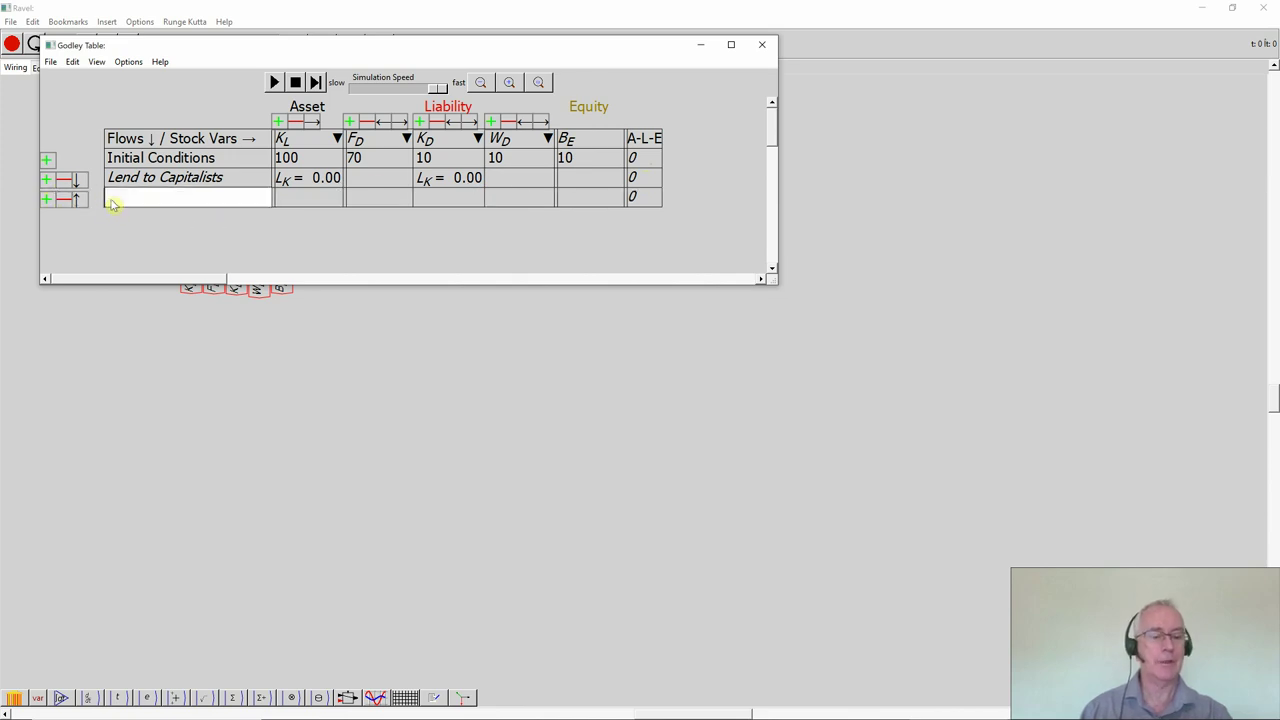
{"action": "type", "text": "Capi"}
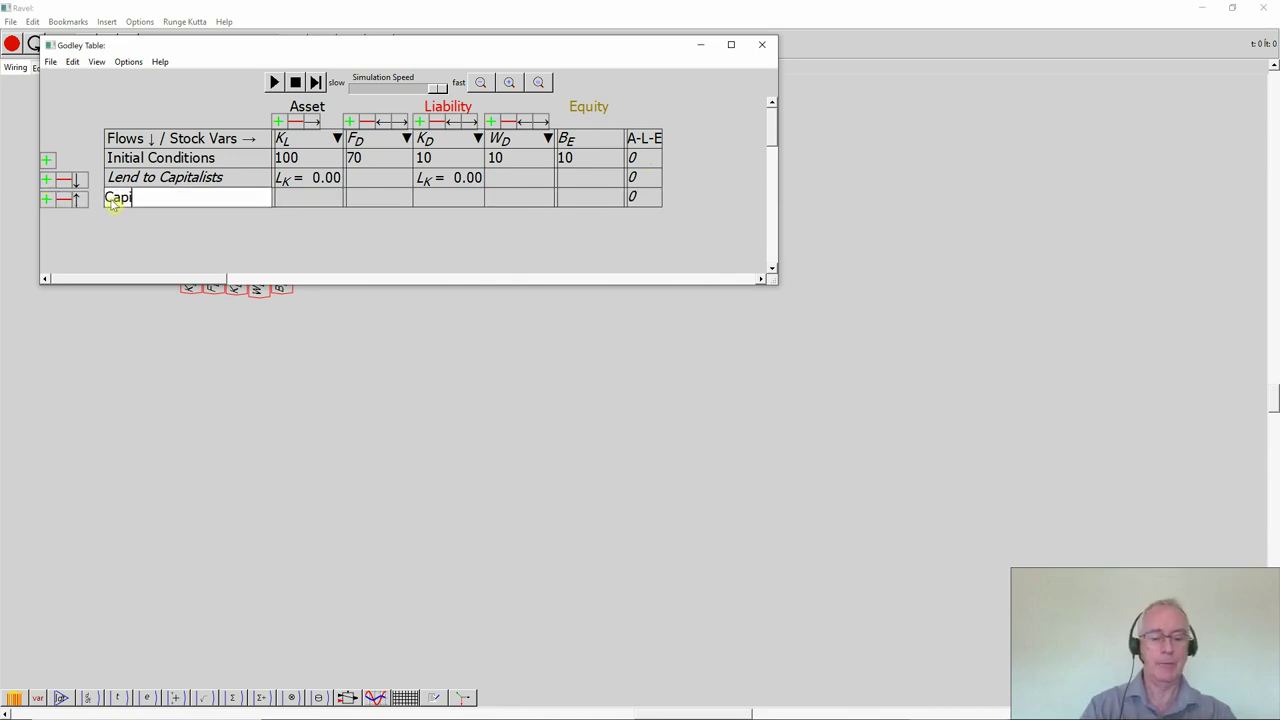
{"action": "type", "text": "talists"}
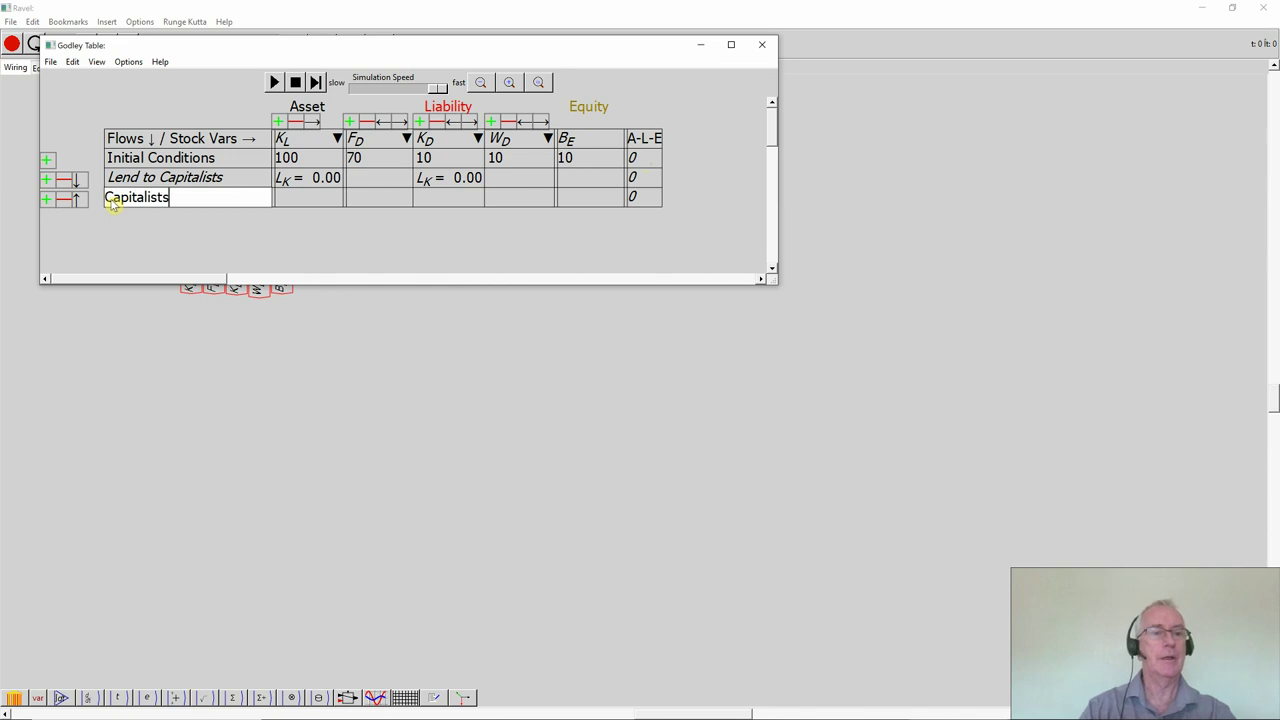
{"action": "type", "text": " Repay"}
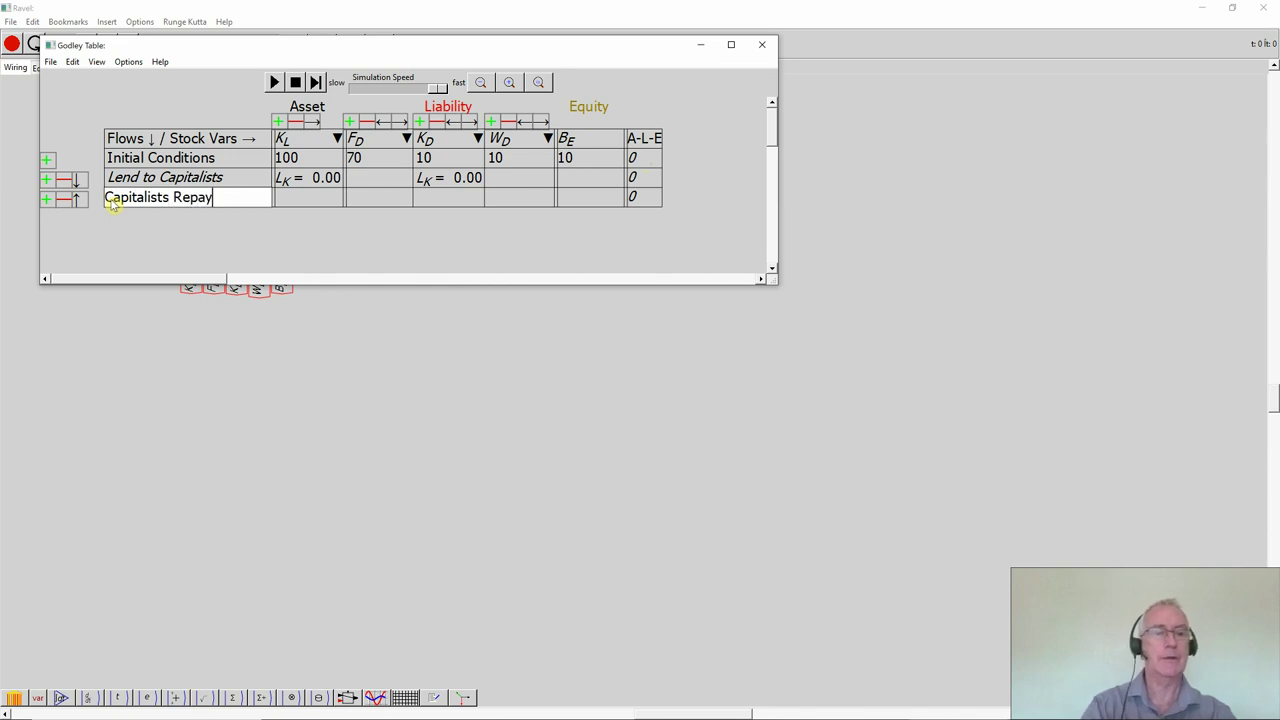
{"action": "left_click", "coordinate": [436, 200]}
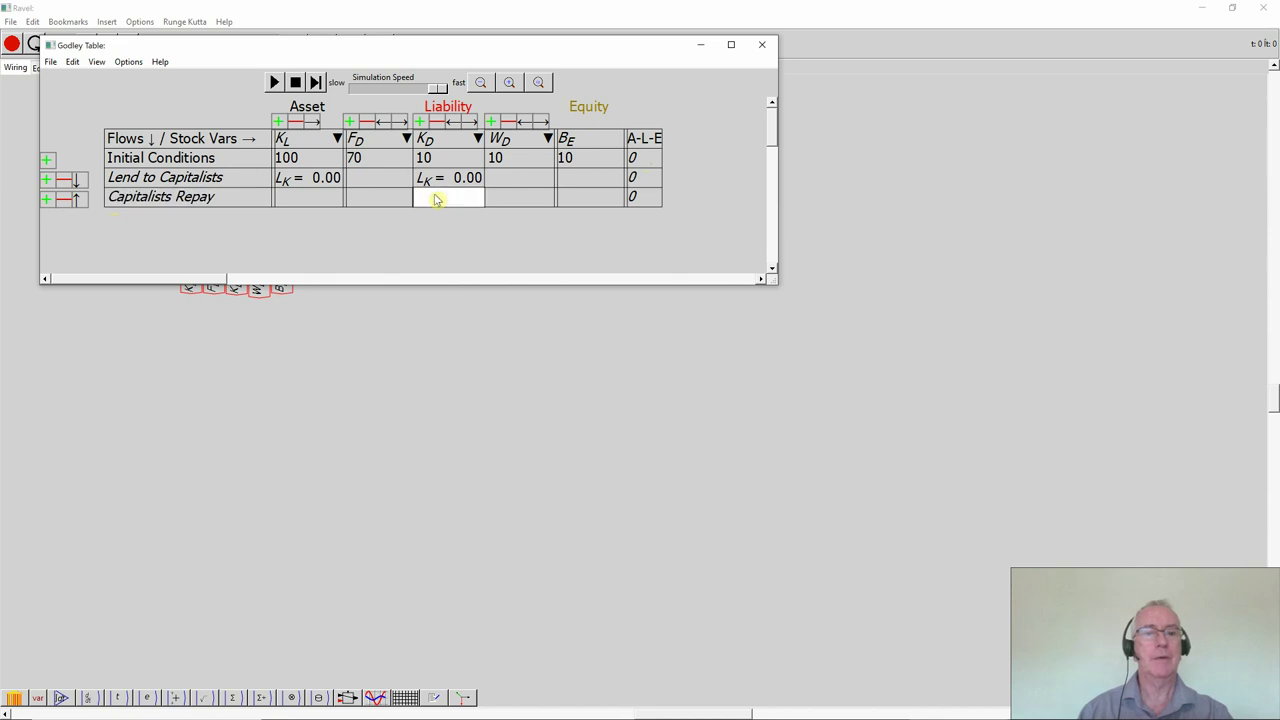
{"action": "type", "text": "-R_K"}
- Change the Capitalists Repay K_L entry from R_K to -R_K
{"action": "left_click", "coordinate": [290, 198]}
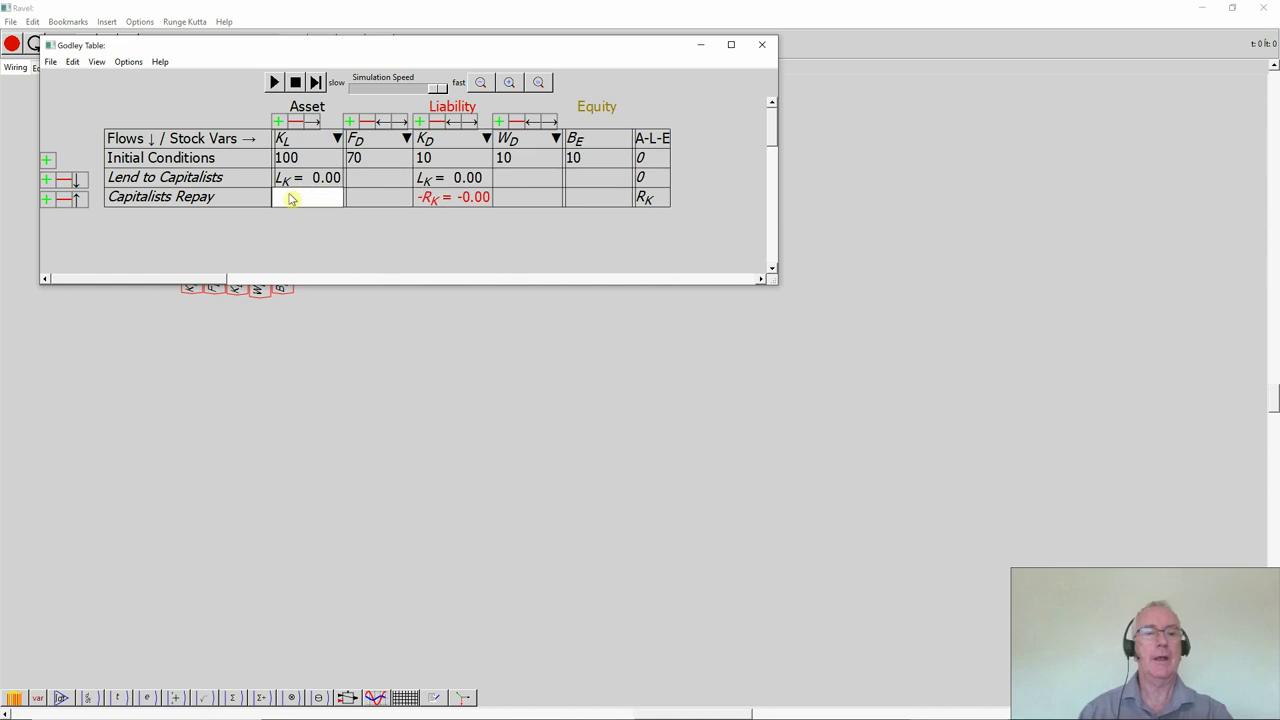
{"action": "type", "text": "R_K"}
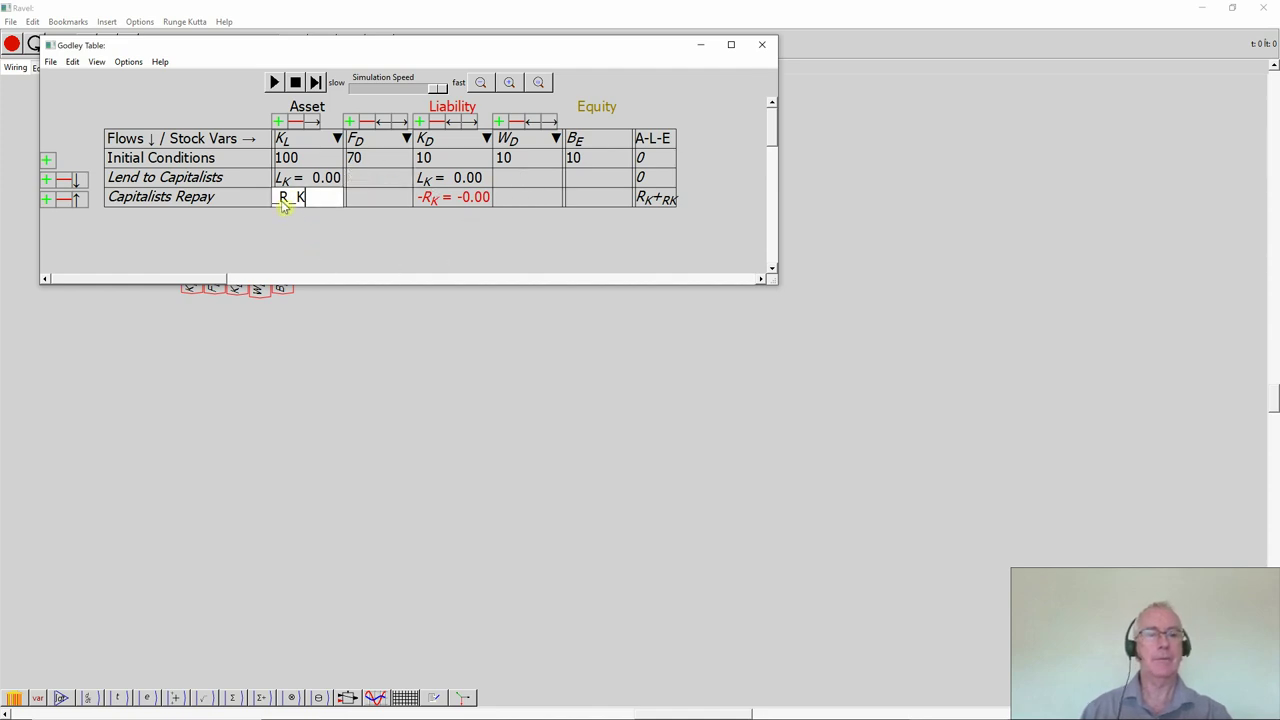
{"action": "left_click", "coordinate": [284, 200]}
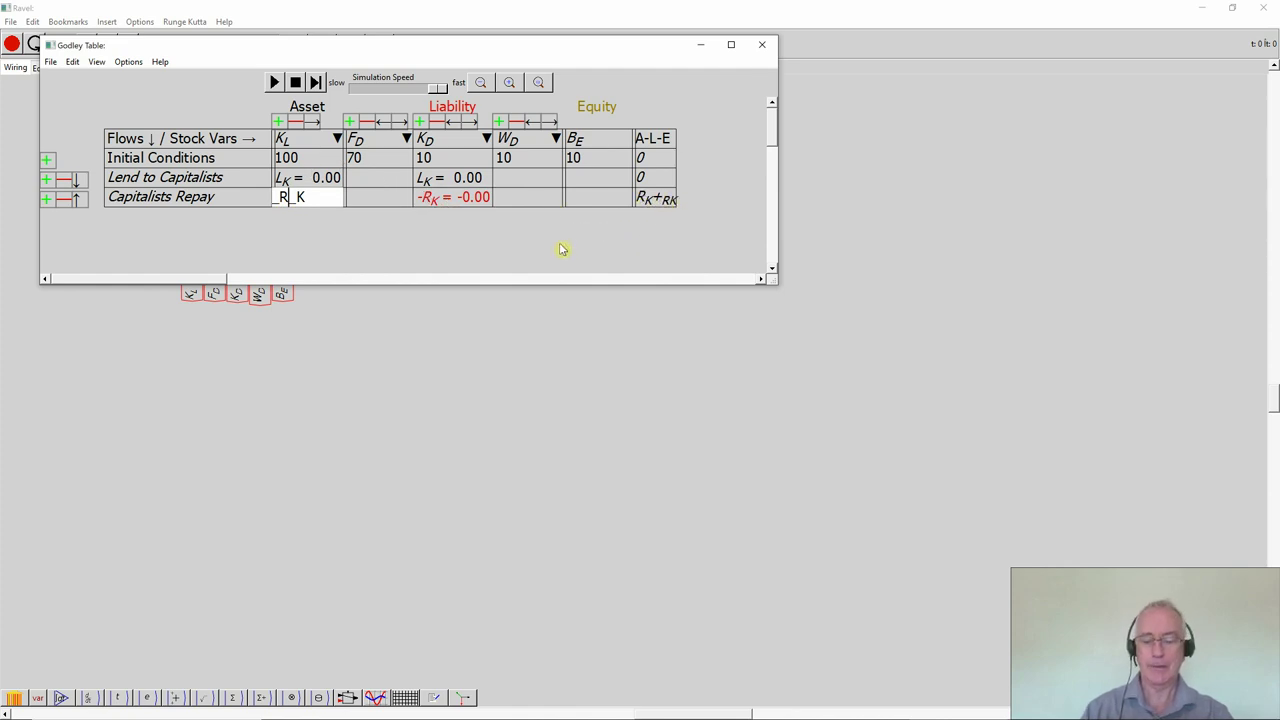
{"action": "key", "text": "Left"}
{"action": "type", "text": "-"}
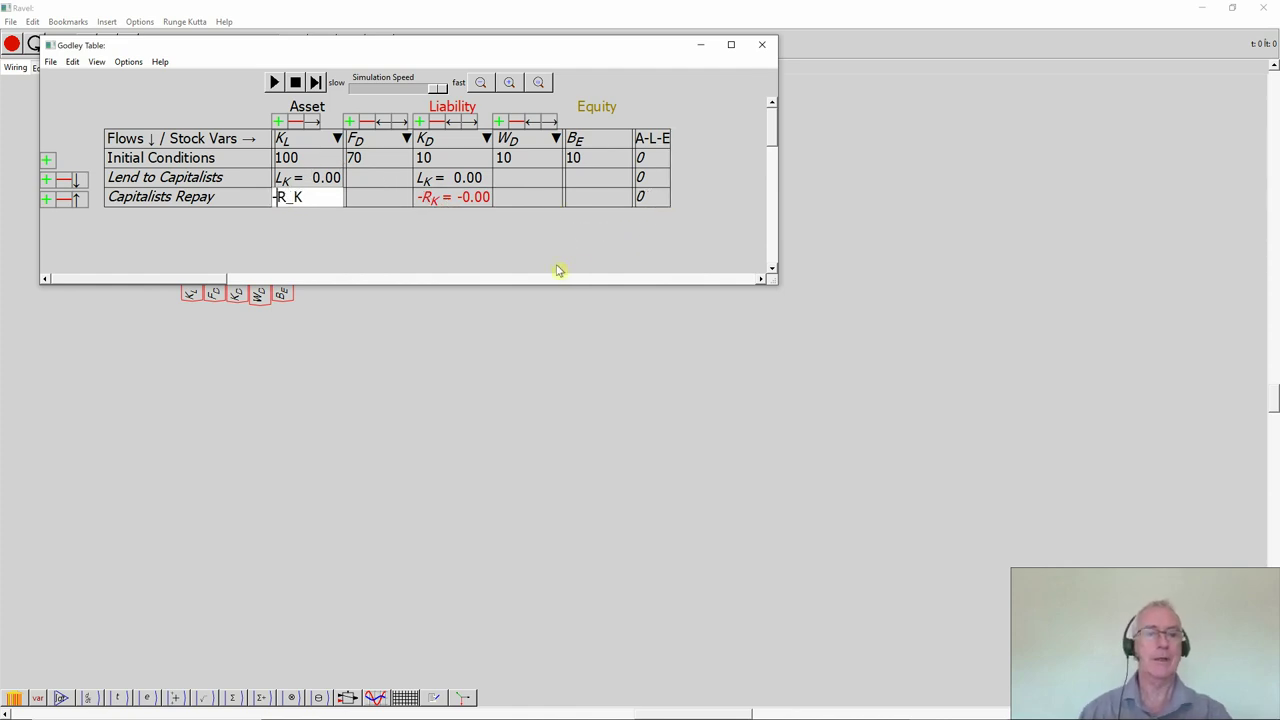
{"action": "key", "text": "Return"}
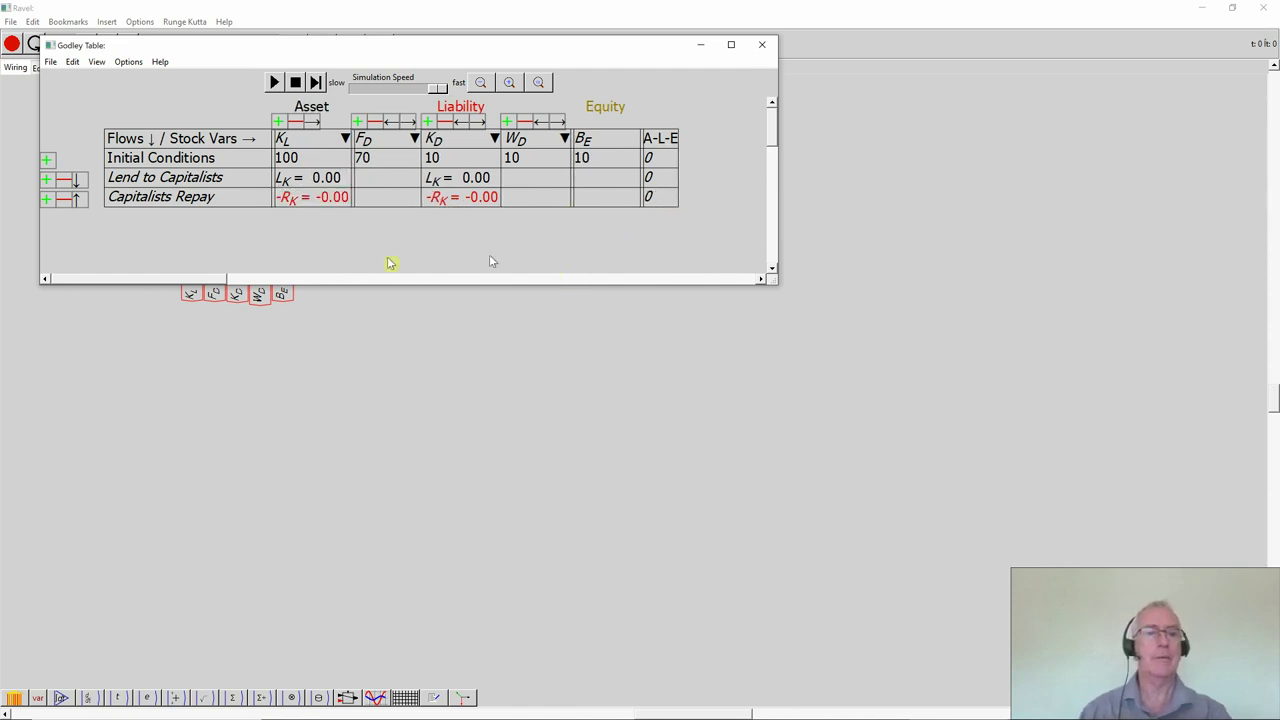
- Add a 'Capitalists pay interest' row with -I_K under K_D and I_K under B_E
{"action": "left_click", "coordinate": [46, 198]}
{"action": "left_click", "coordinate": [147, 224]}
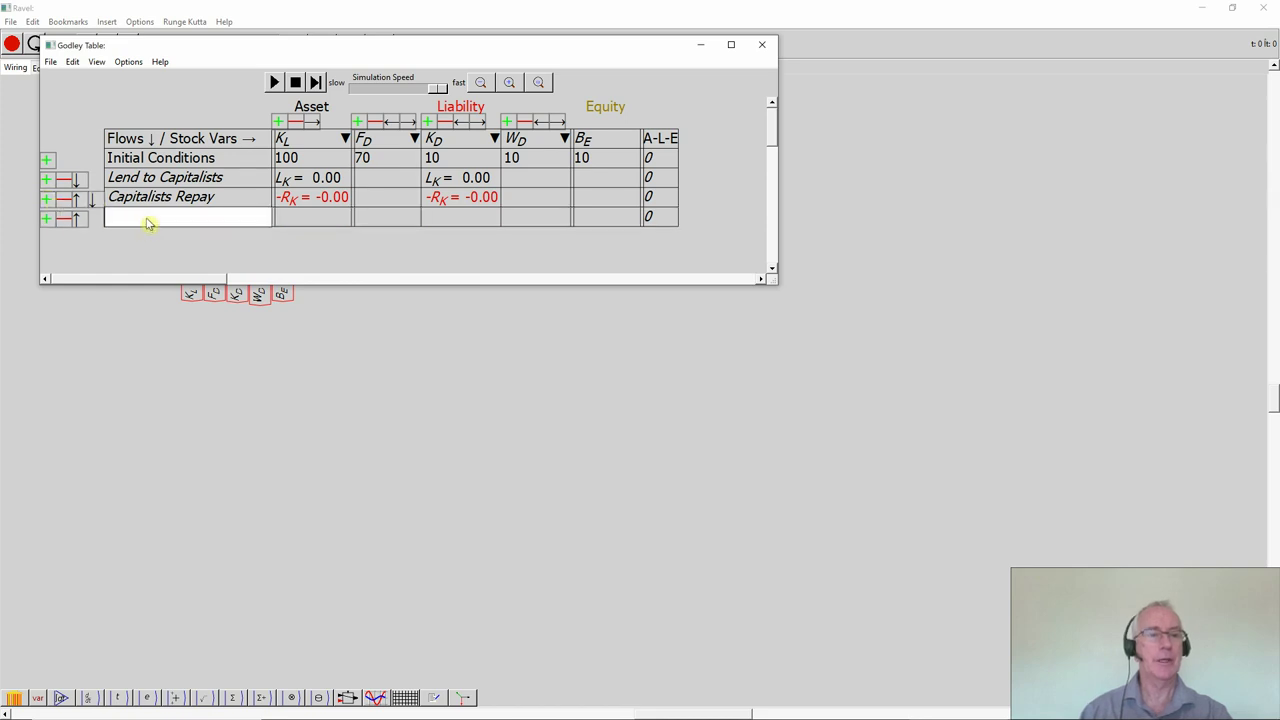
{"action": "type", "text": "Capita"}
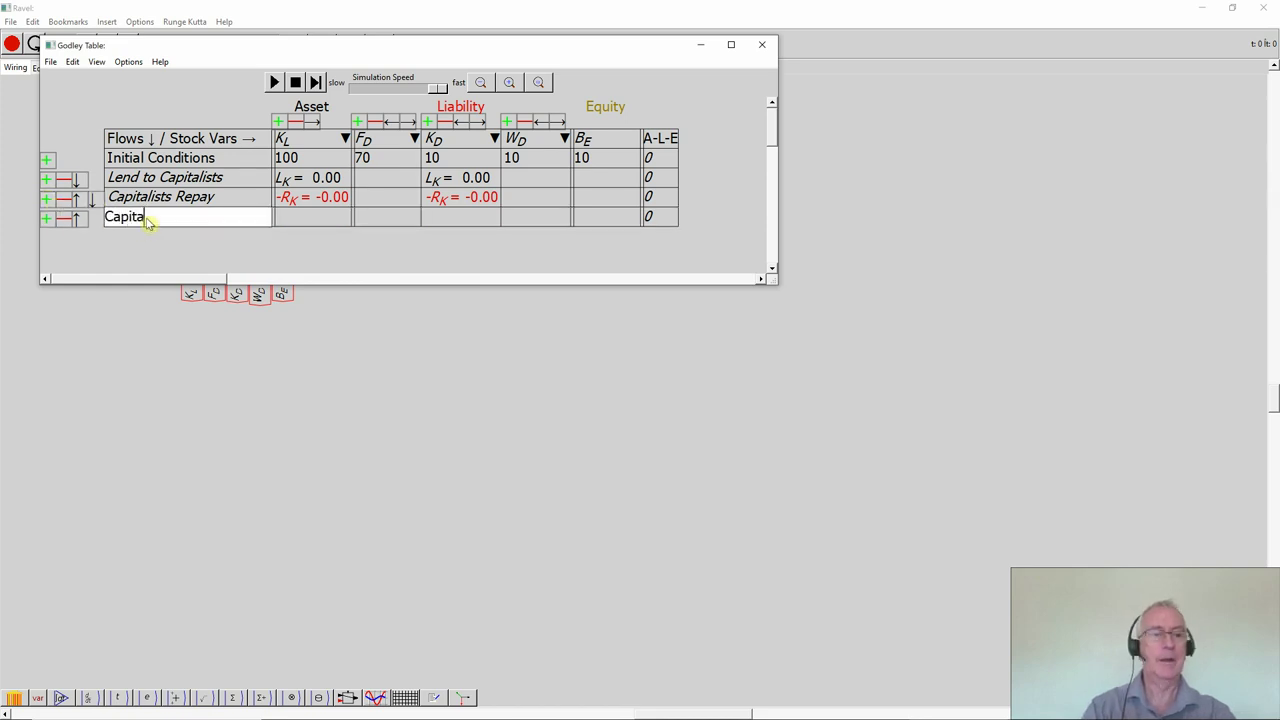
{"action": "type", "text": "lists pay int"}
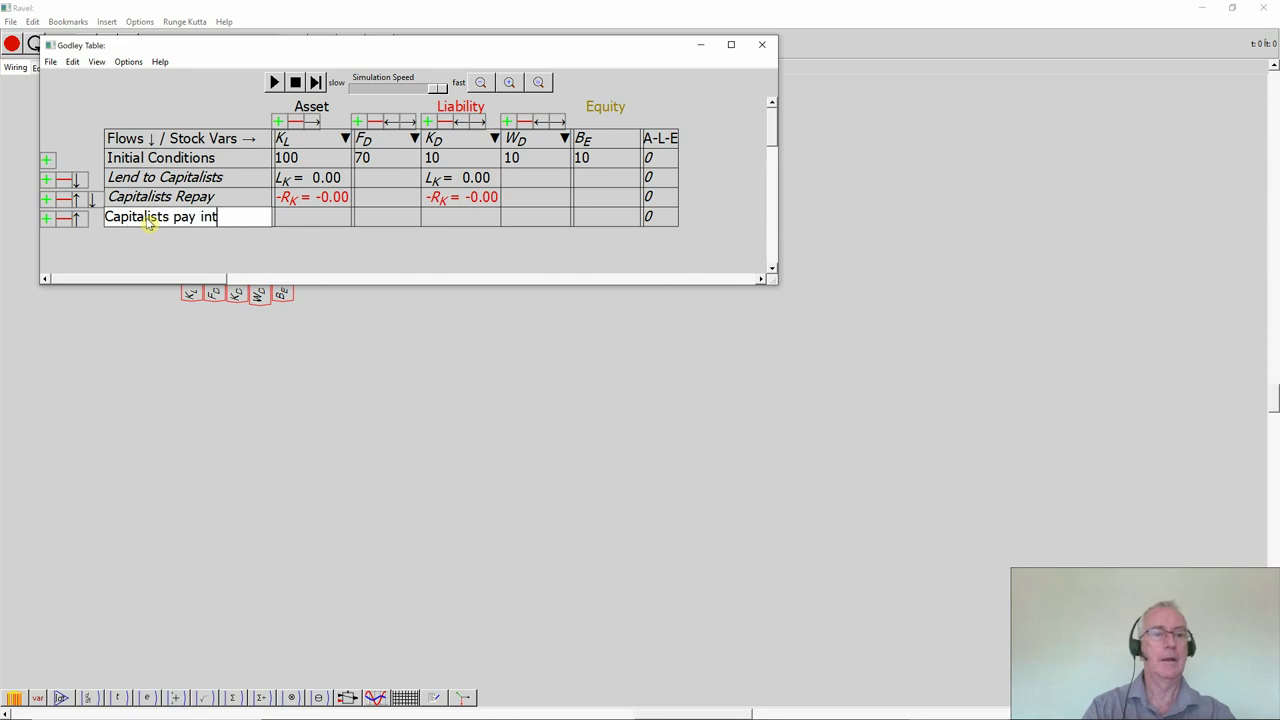
{"action": "type", "text": "erest"}
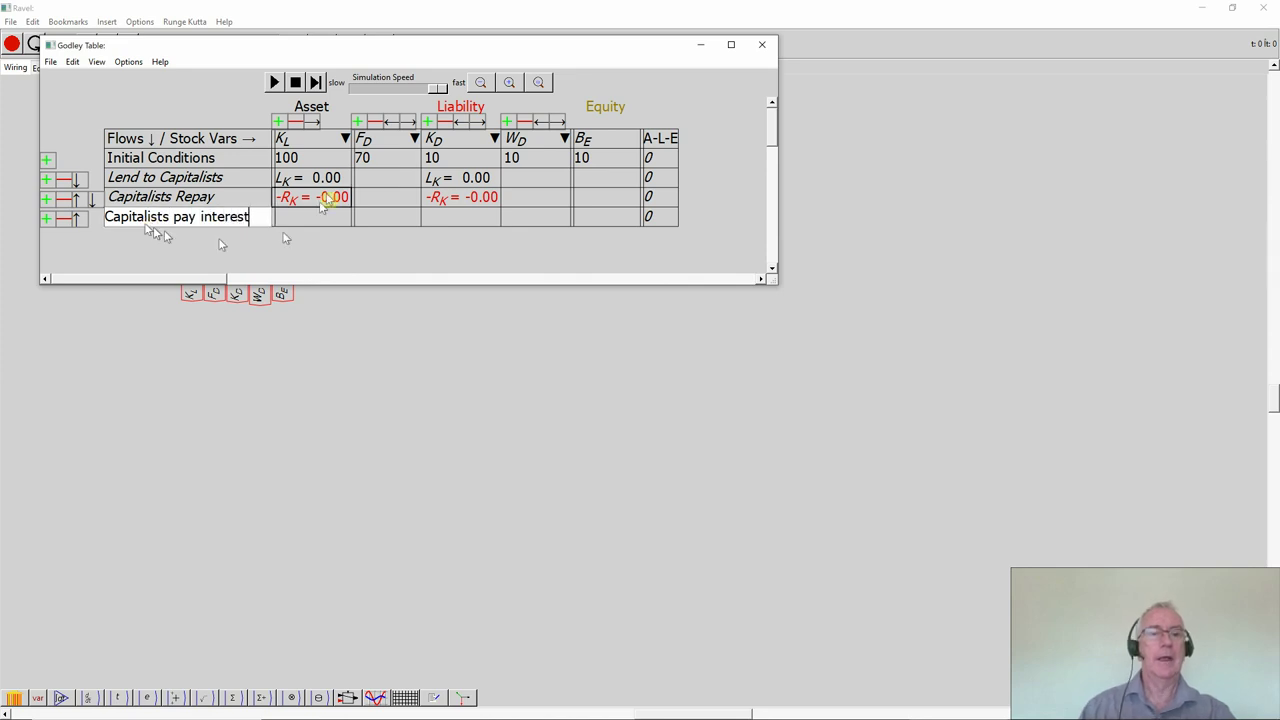
{"action": "left_click", "coordinate": [441, 218]}
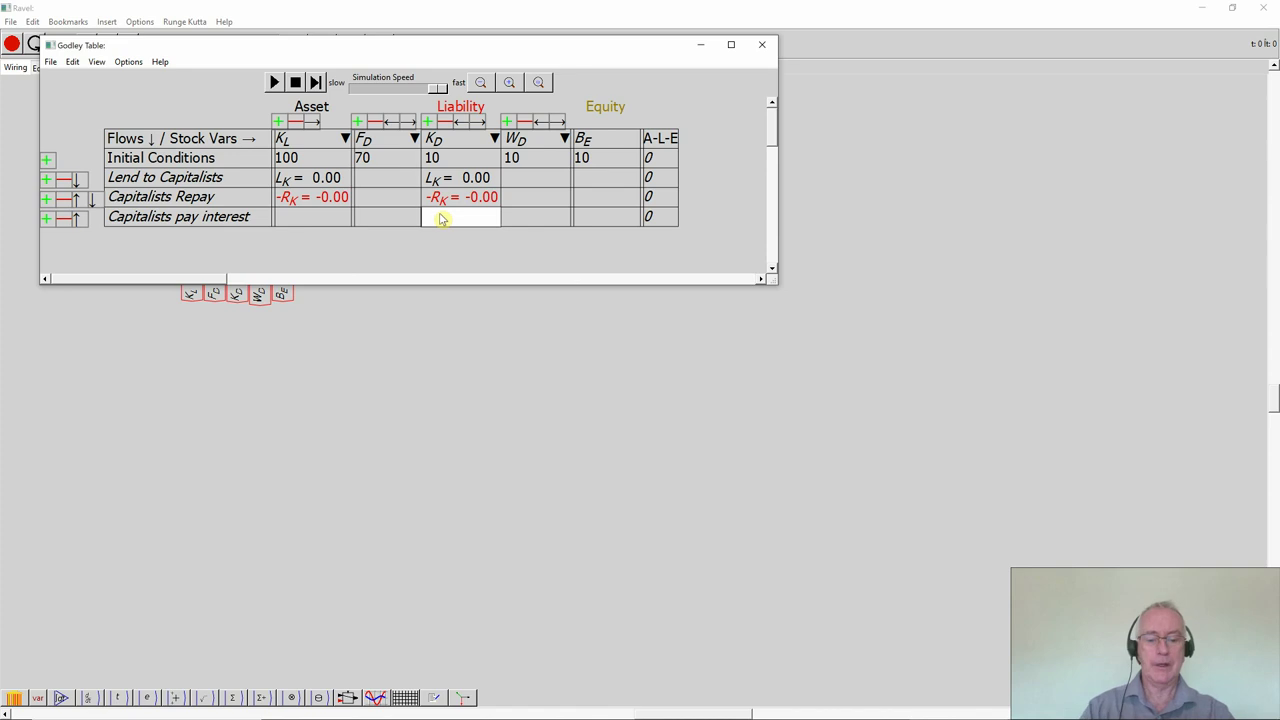
{"action": "type", "text": "I_K"}
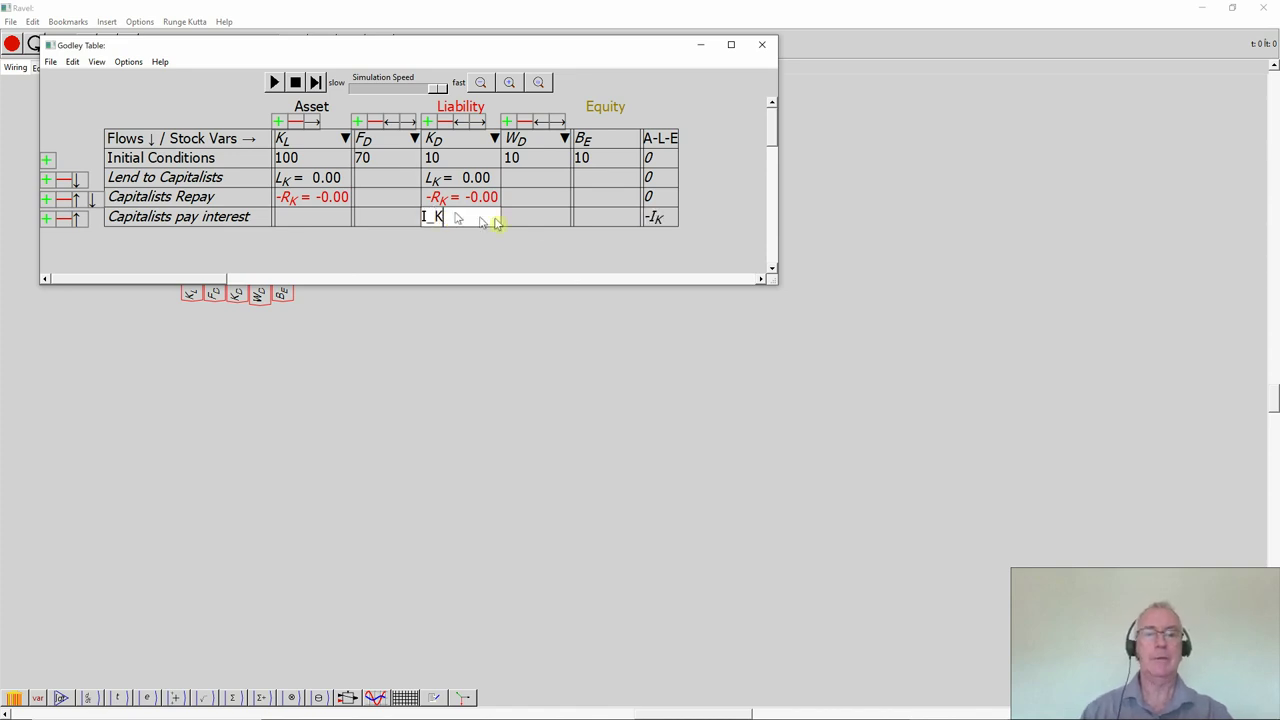
{"action": "left_click", "coordinate": [590, 224]}
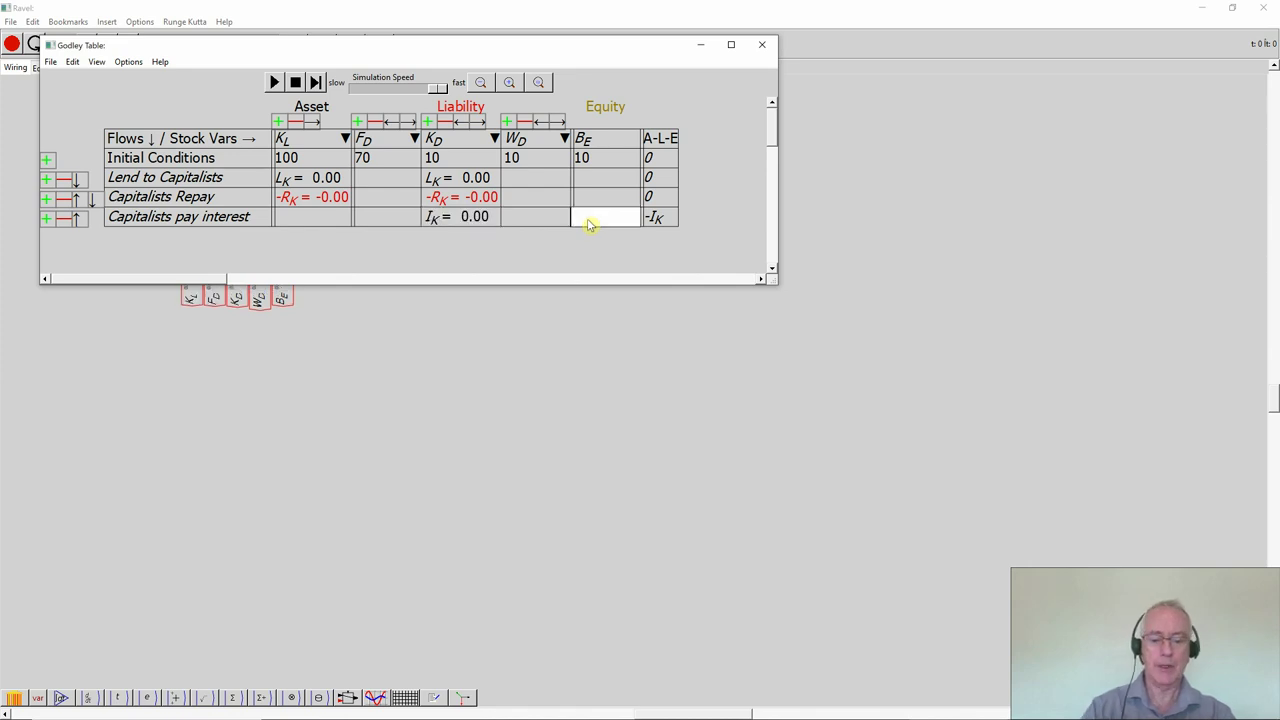
{"action": "type", "text": "I_K"}
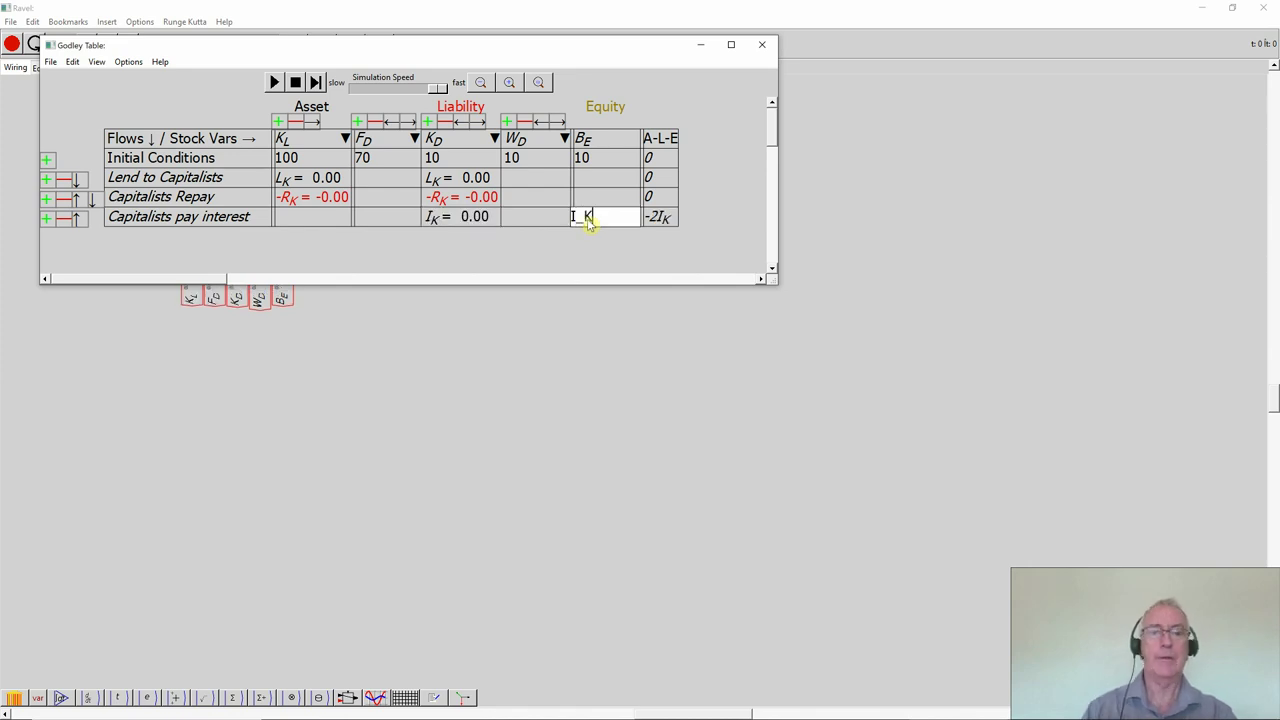
{"action": "left_click", "coordinate": [472, 218]}
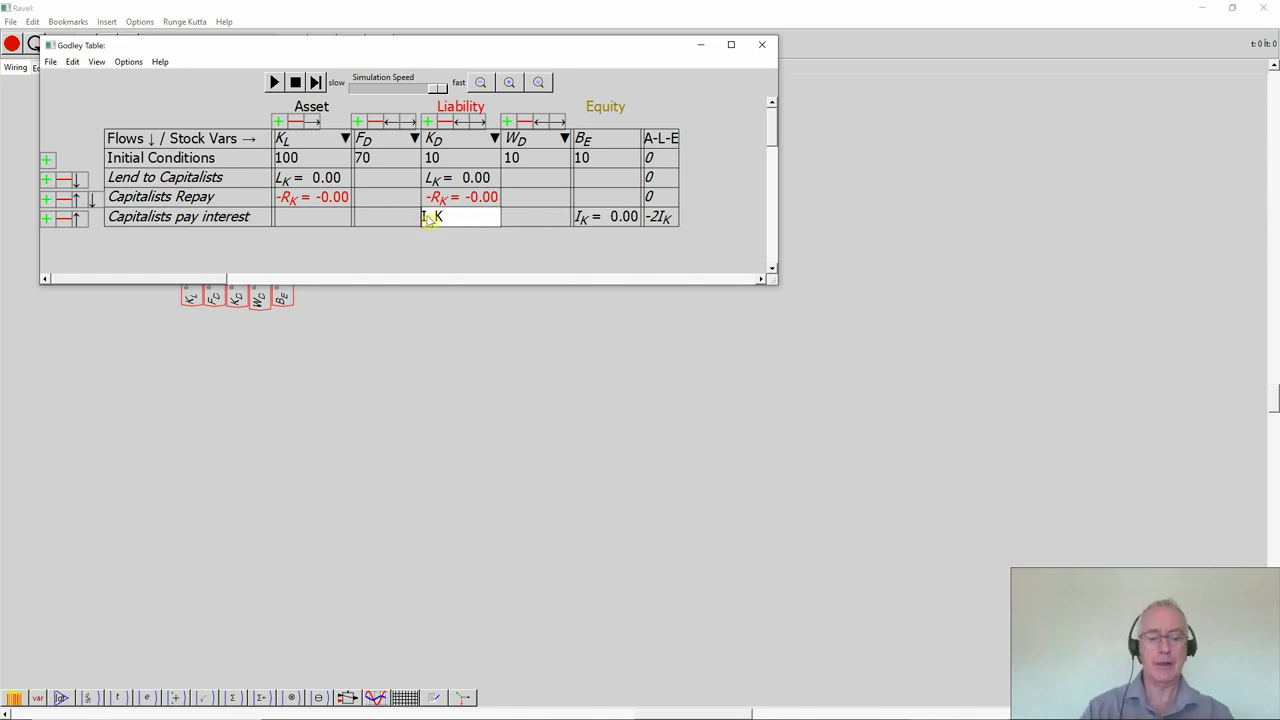
{"action": "type", "text": "-"}
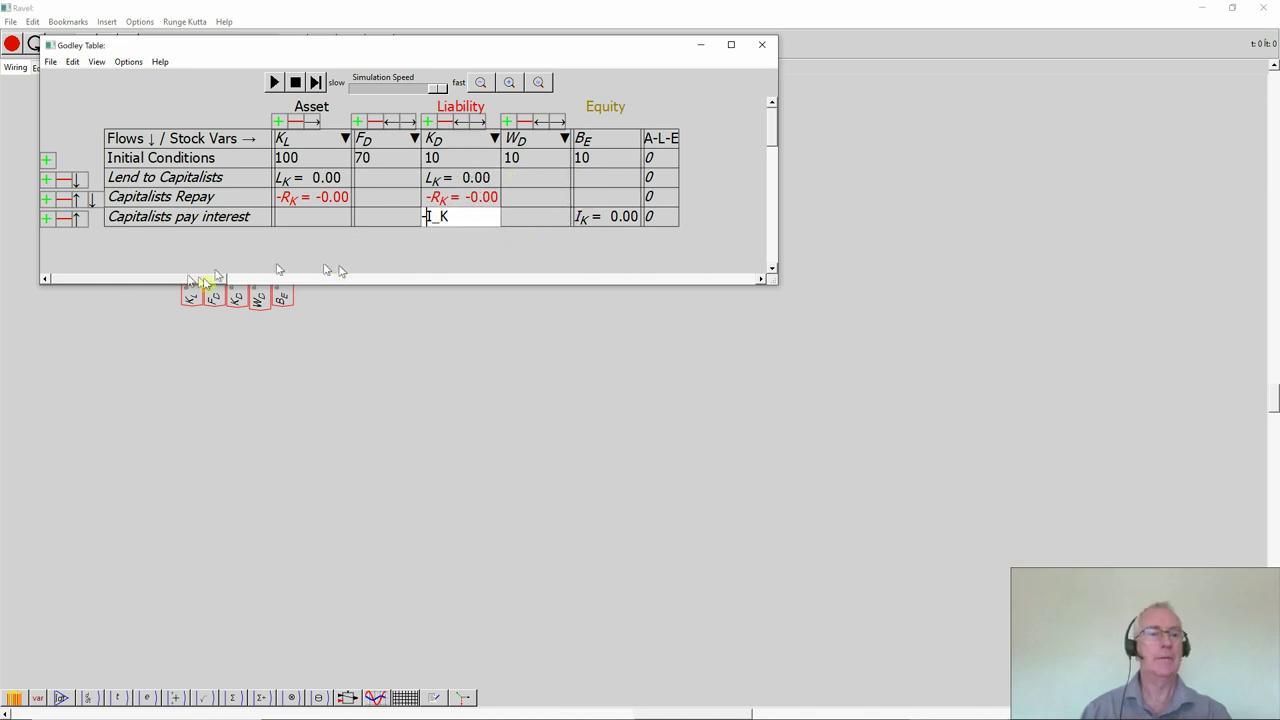
- Add a 'Hire Workers' flow row and enter -W in its F_D cell
{"action": "left_click", "coordinate": [46, 218]}
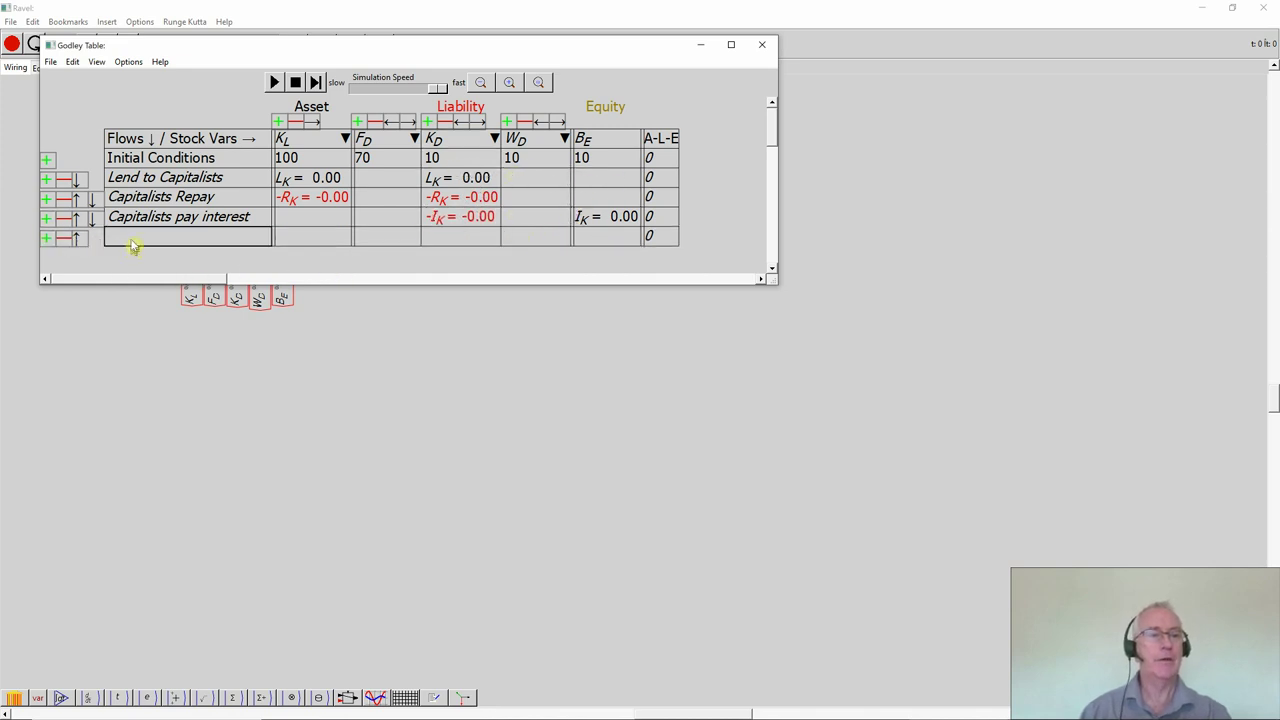
{"action": "left_click", "coordinate": [133, 245]}
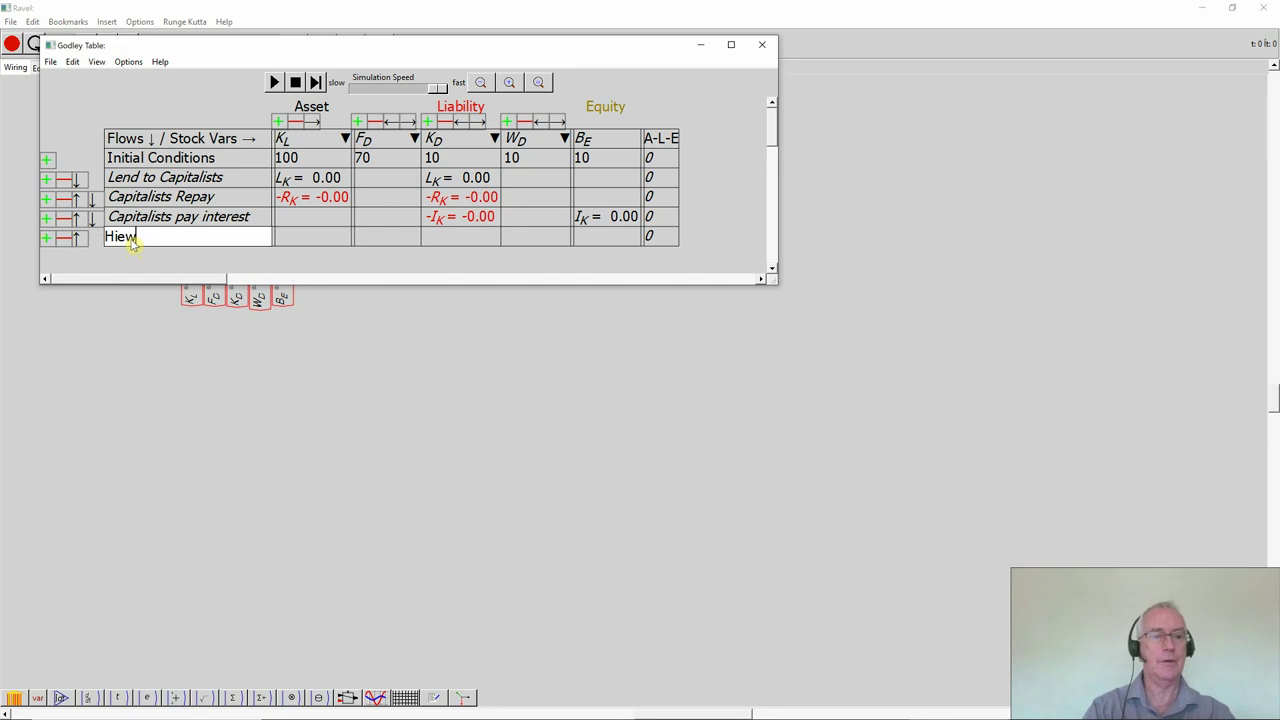
{"action": "key", "text": "BackSpace"}
{"action": "key", "text": "BackSpace"}
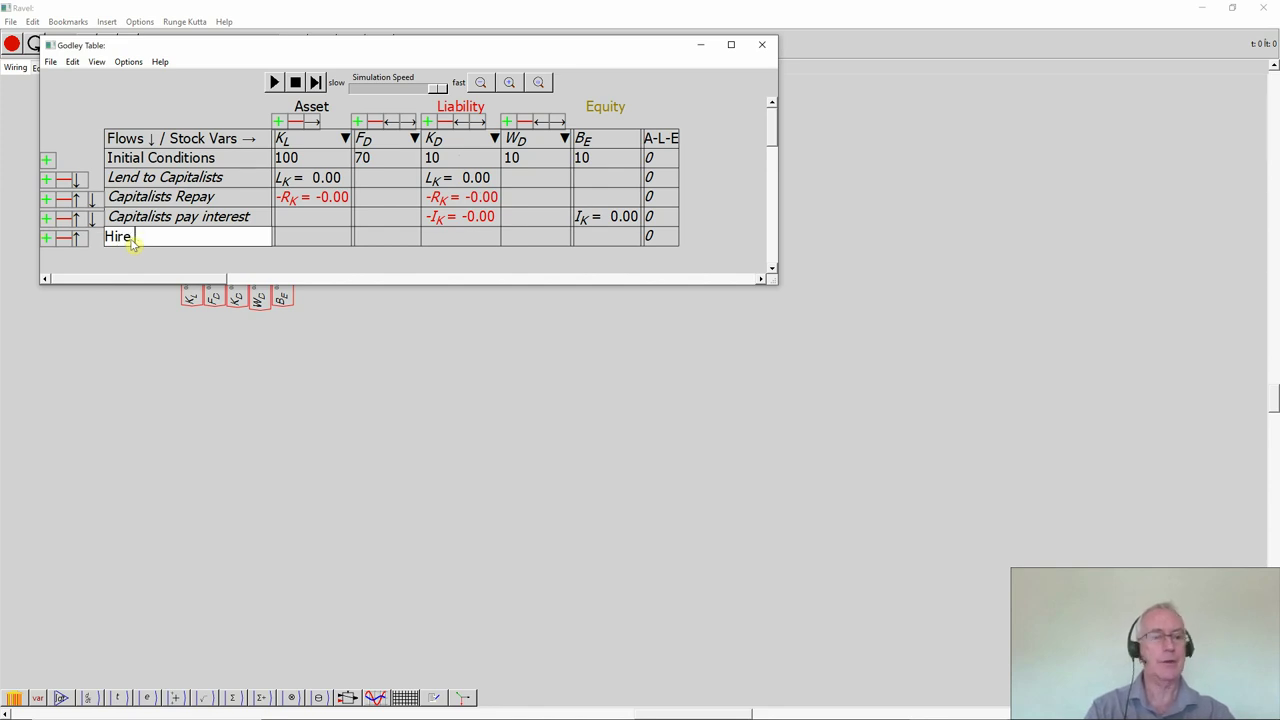
{"action": "left_click", "coordinate": [370, 240]}
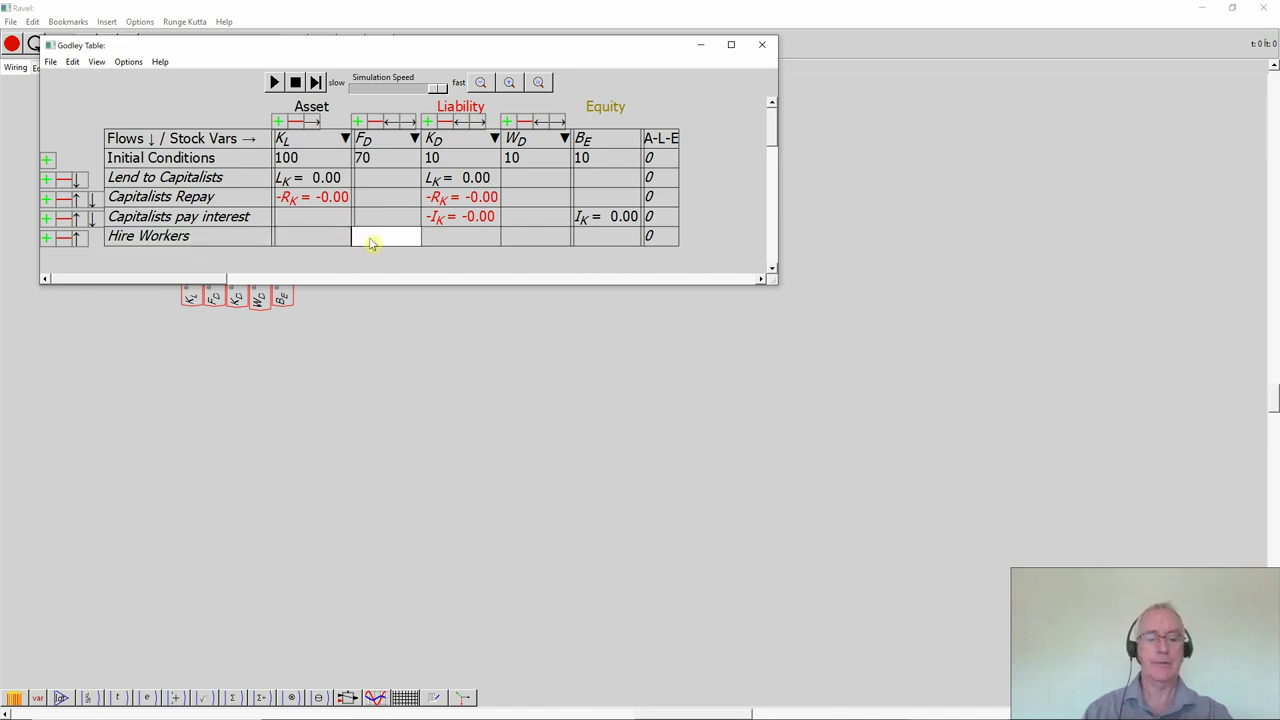
{"action": "type", "text": "-W"}
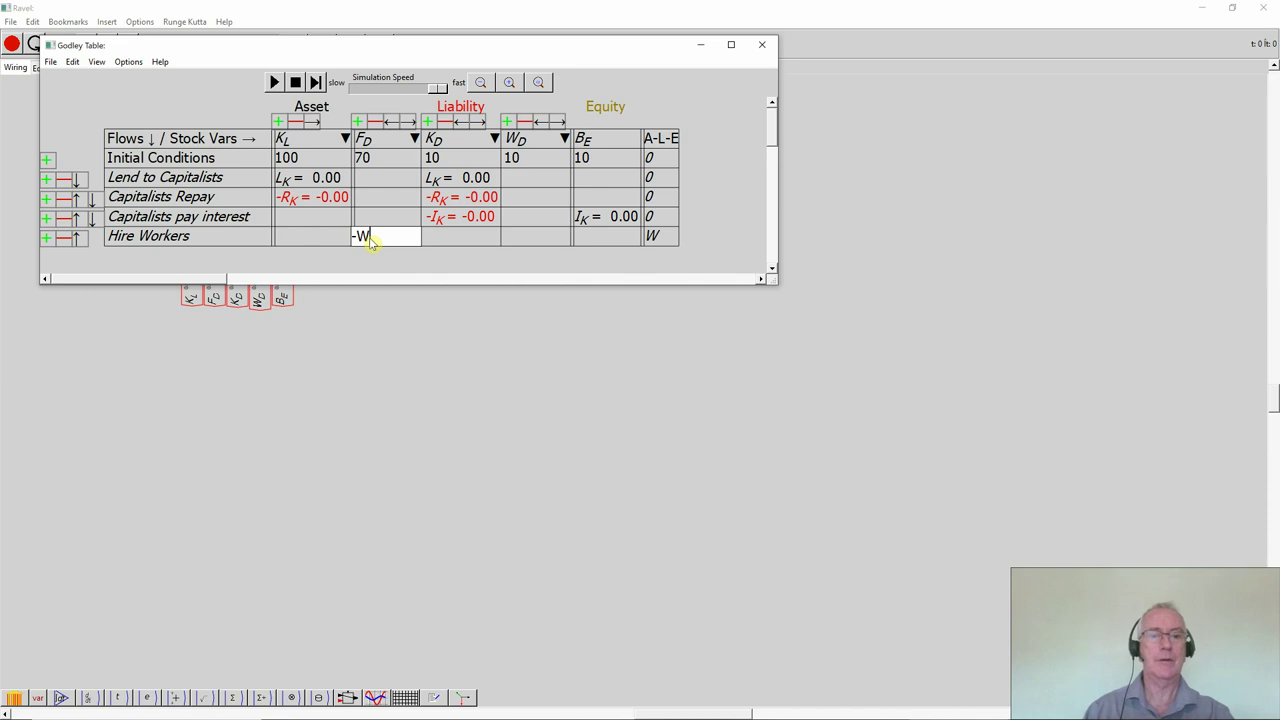
{"action": "left_click", "coordinate": [524, 240]}
- Enter W under W_D for Hire Workers and add a row named 'Pay Dividends'
{"action": "type", "text": "W"}
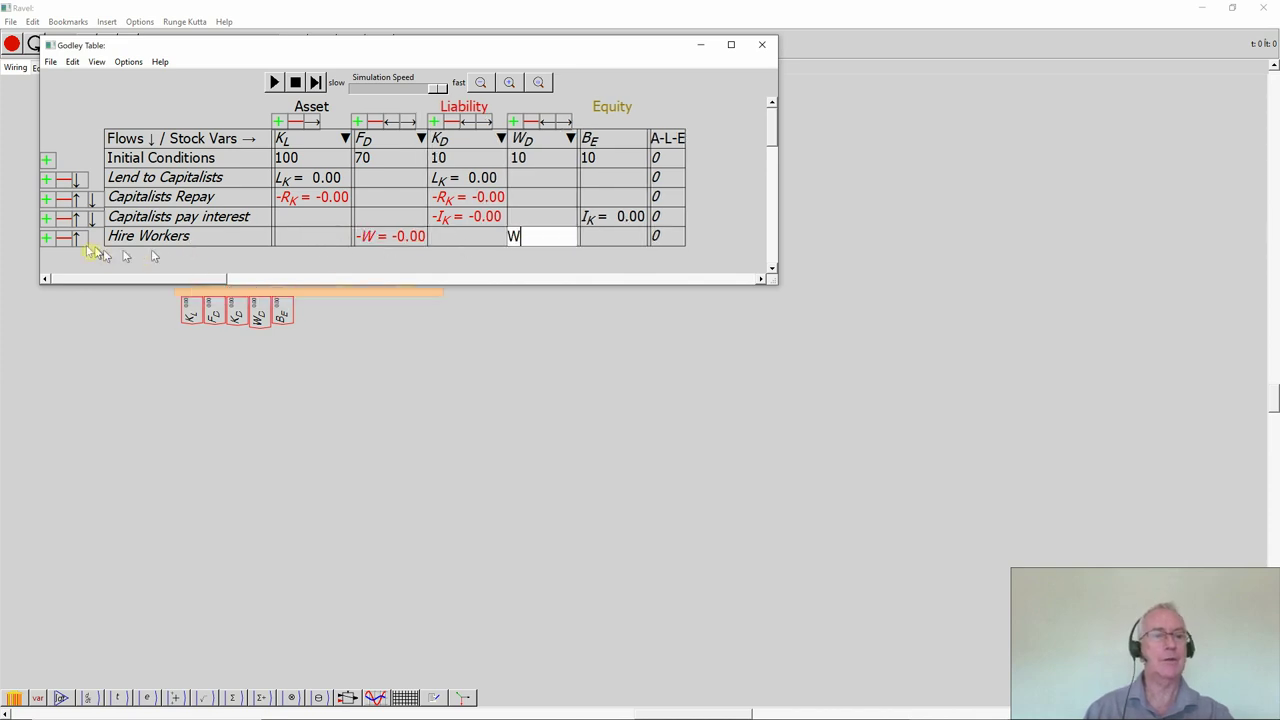
{"action": "left_click", "coordinate": [47, 238]}
{"action": "left_click", "coordinate": [127, 257]}
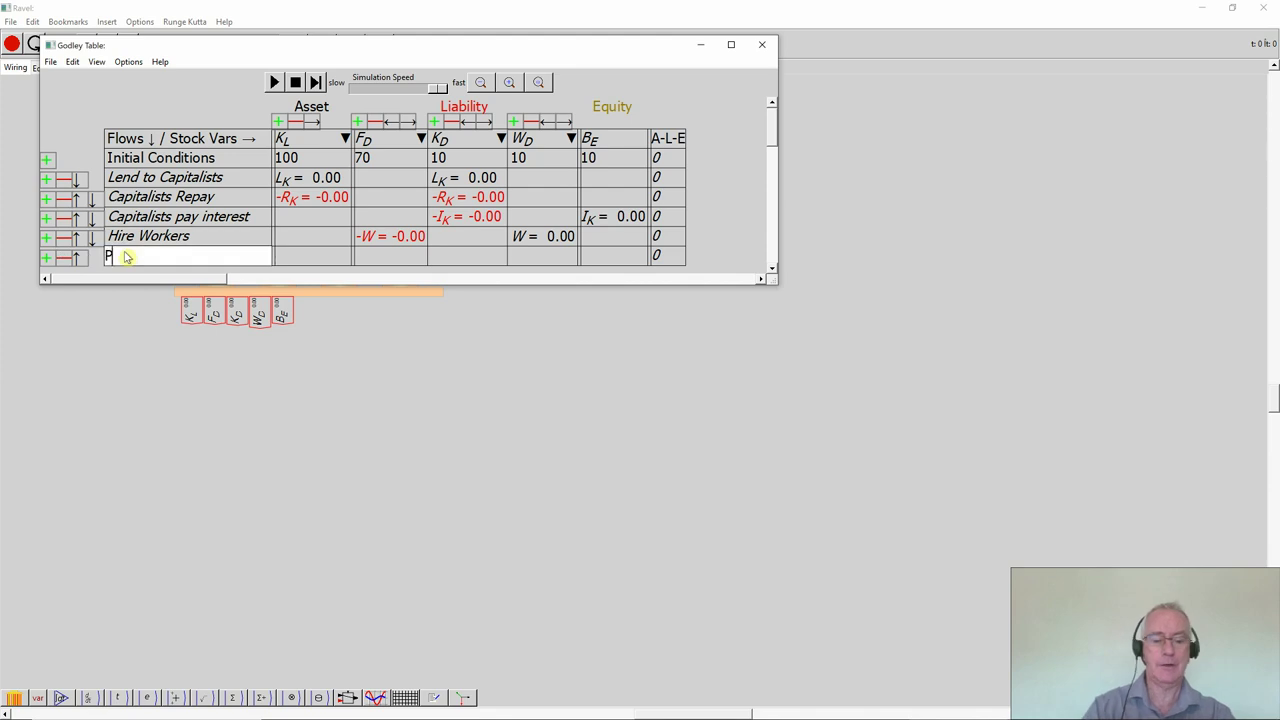
{"action": "type", "text": "Pay Dividends"}
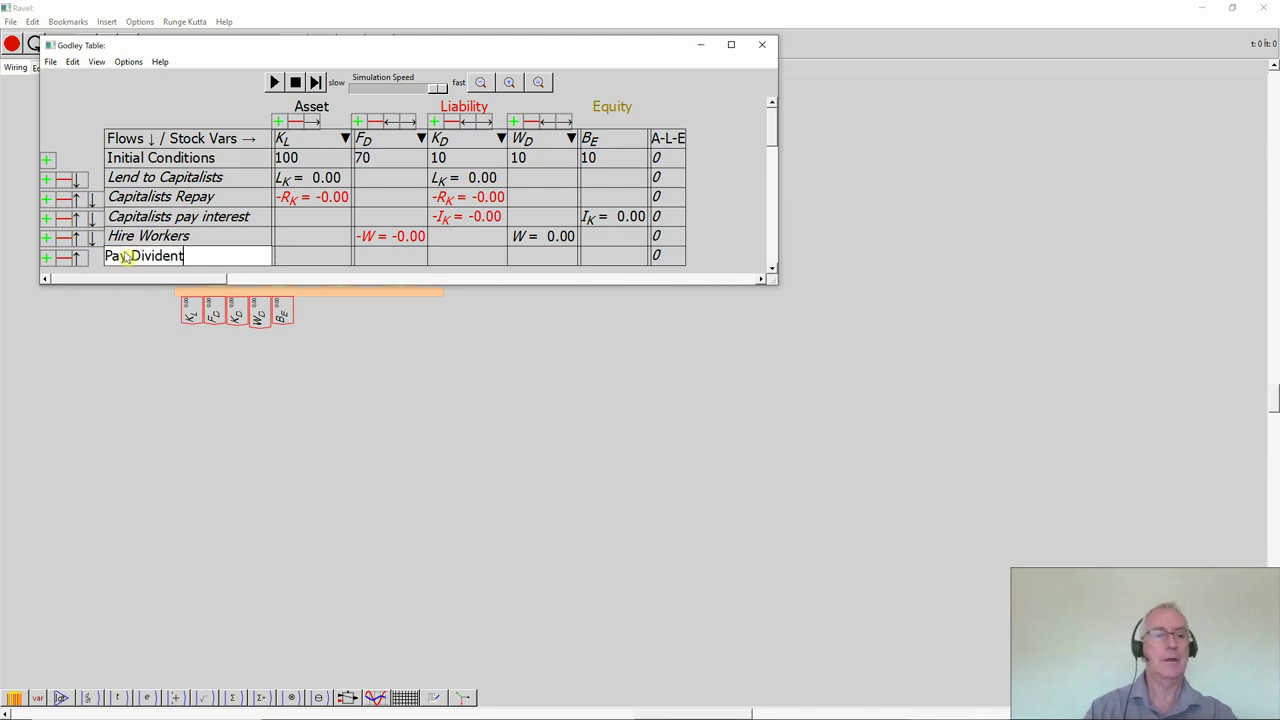
- Enter -D_K under F_D and D_K under K_D for Pay Dividends, and enlarge the window
{"action": "left_click", "coordinate": [388, 258]}
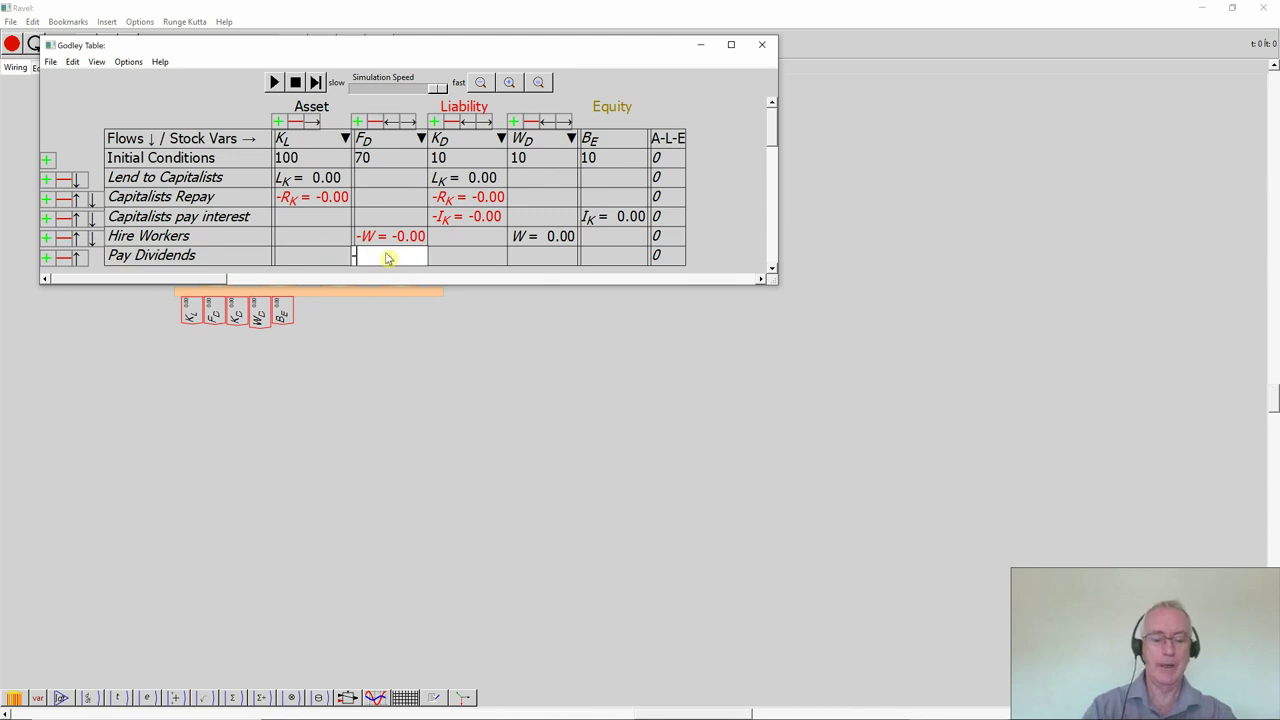
{"action": "type", "text": "-D_K"}
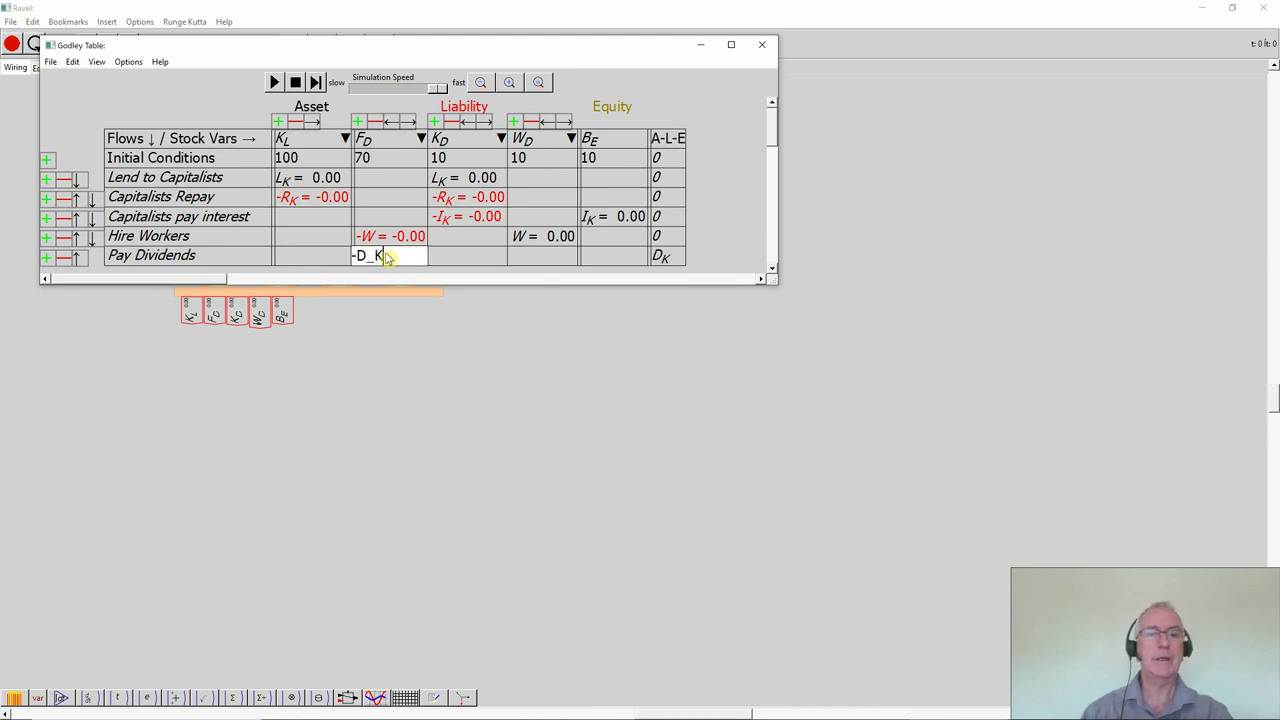
{"action": "left_click", "coordinate": [437, 258]}
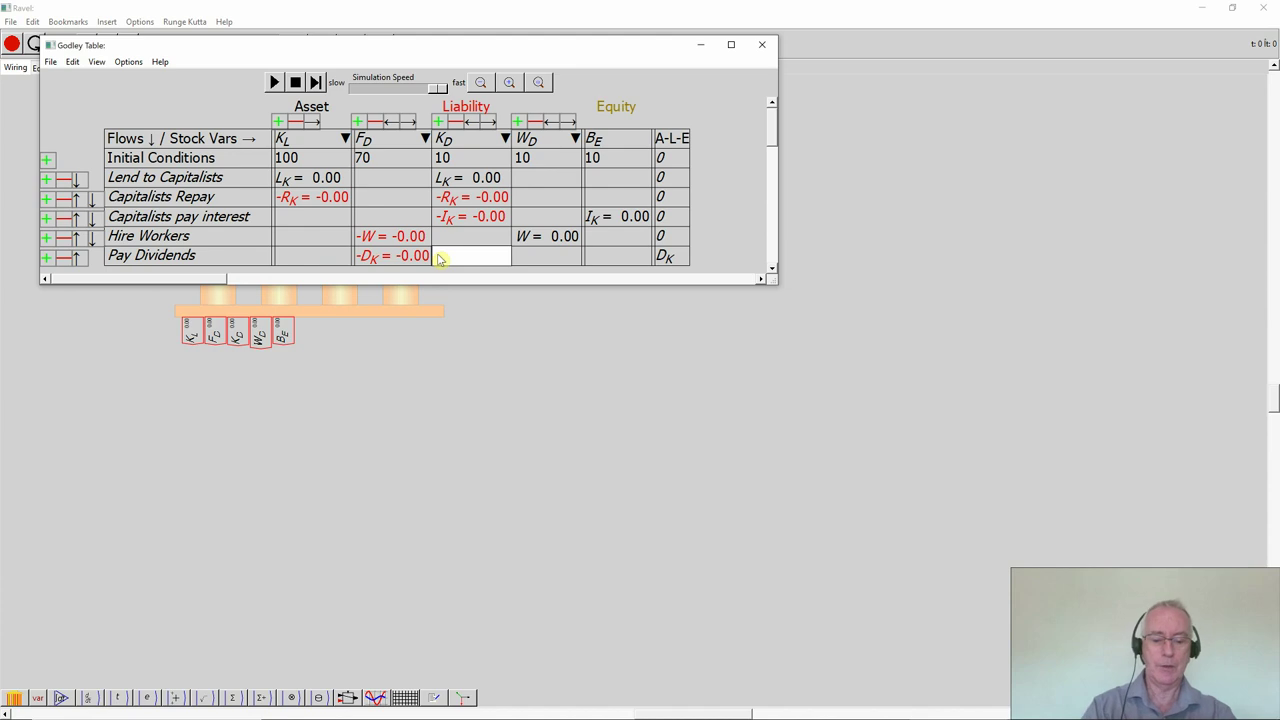
{"action": "type", "text": "D_K"}
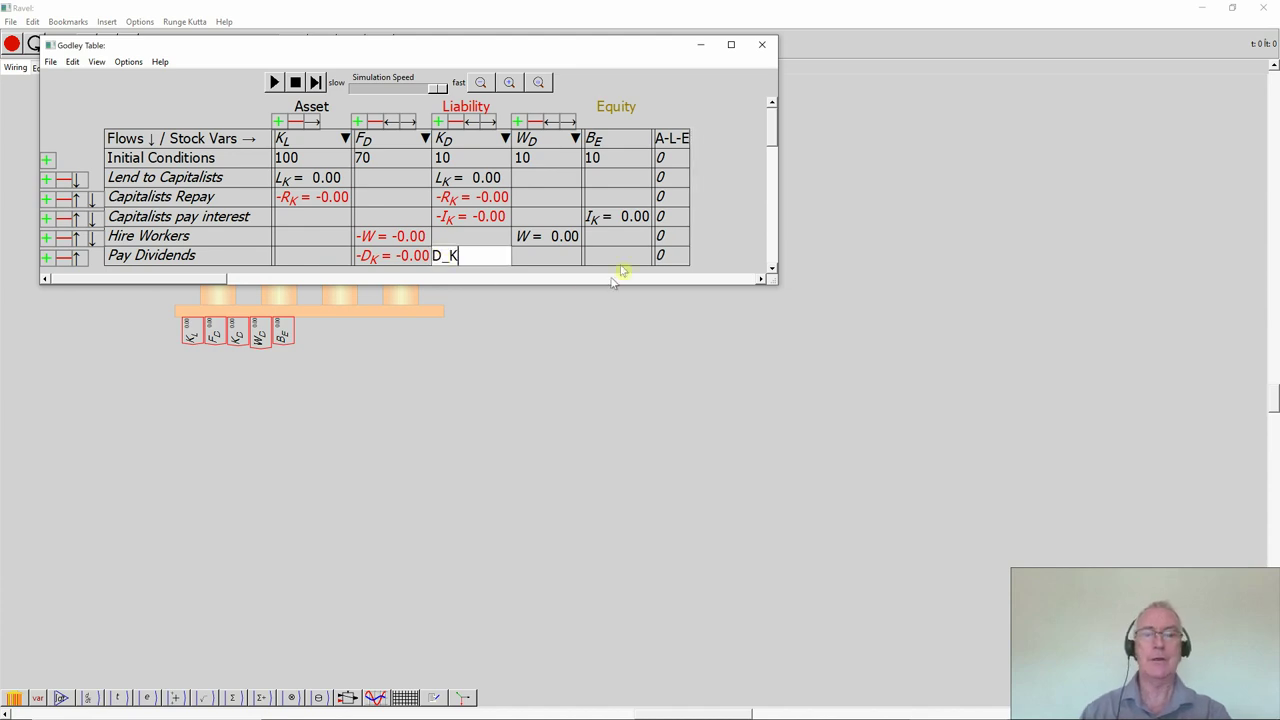
{"action": "left_click_drag", "start_coordinate": [773, 276], "coordinate": [843, 364]}
{"action": "left_click", "coordinate": [433, 290]}
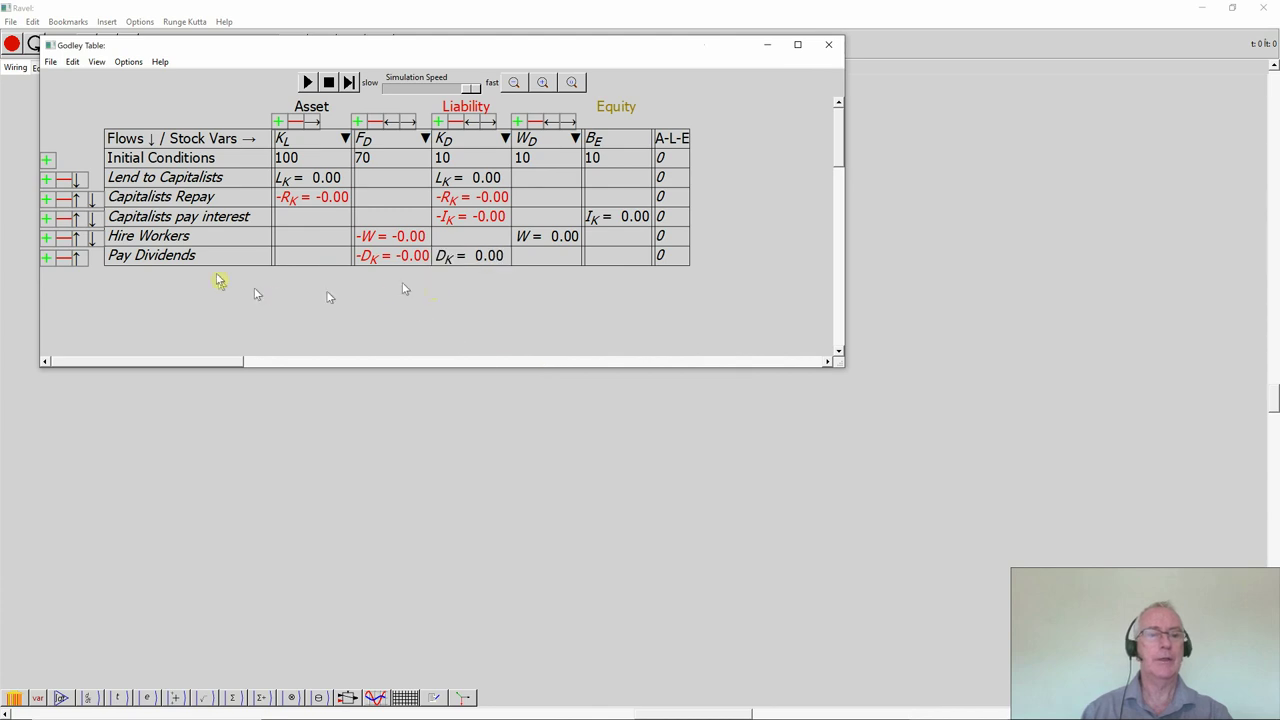
- Add a 'Workers consume' row with -C_W under W_D and C_W under F_D
{"action": "left_click", "coordinate": [46, 257]}
{"action": "left_click", "coordinate": [110, 280]}
{"action": "type", "text": "Workers"}
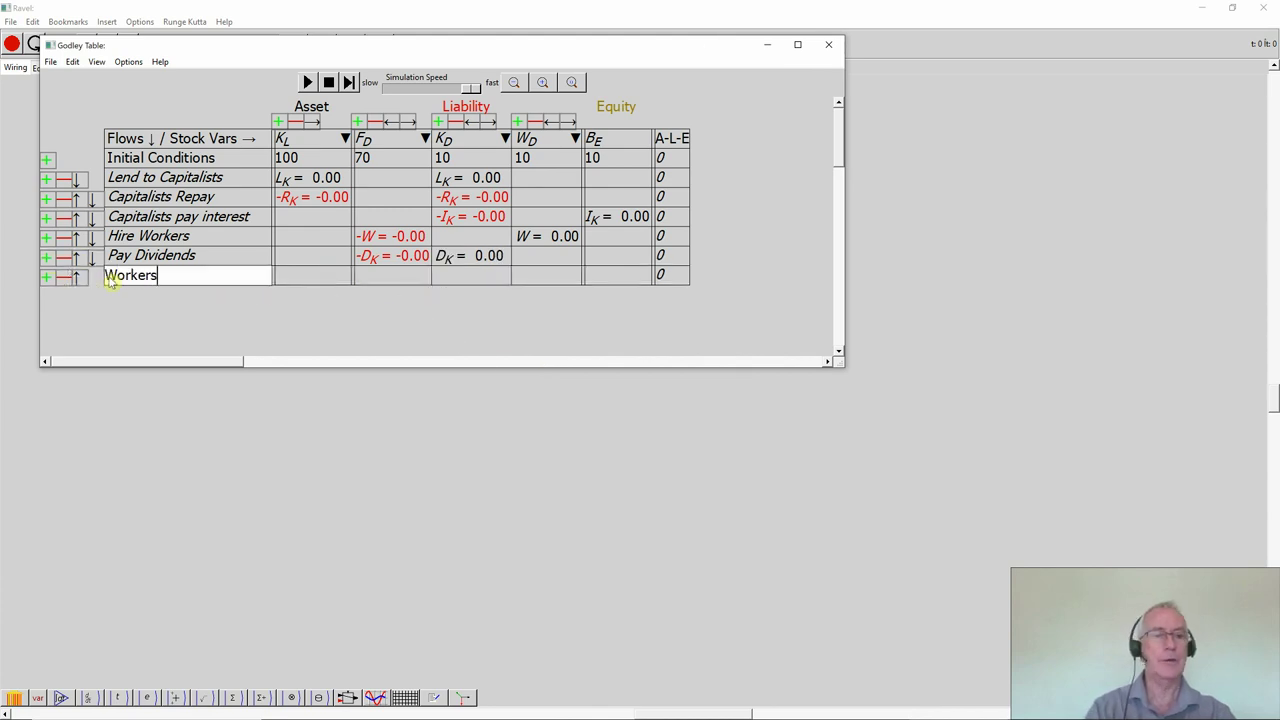
{"action": "type", "text": " consume"}
{"action": "left_click", "coordinate": [530, 283]}
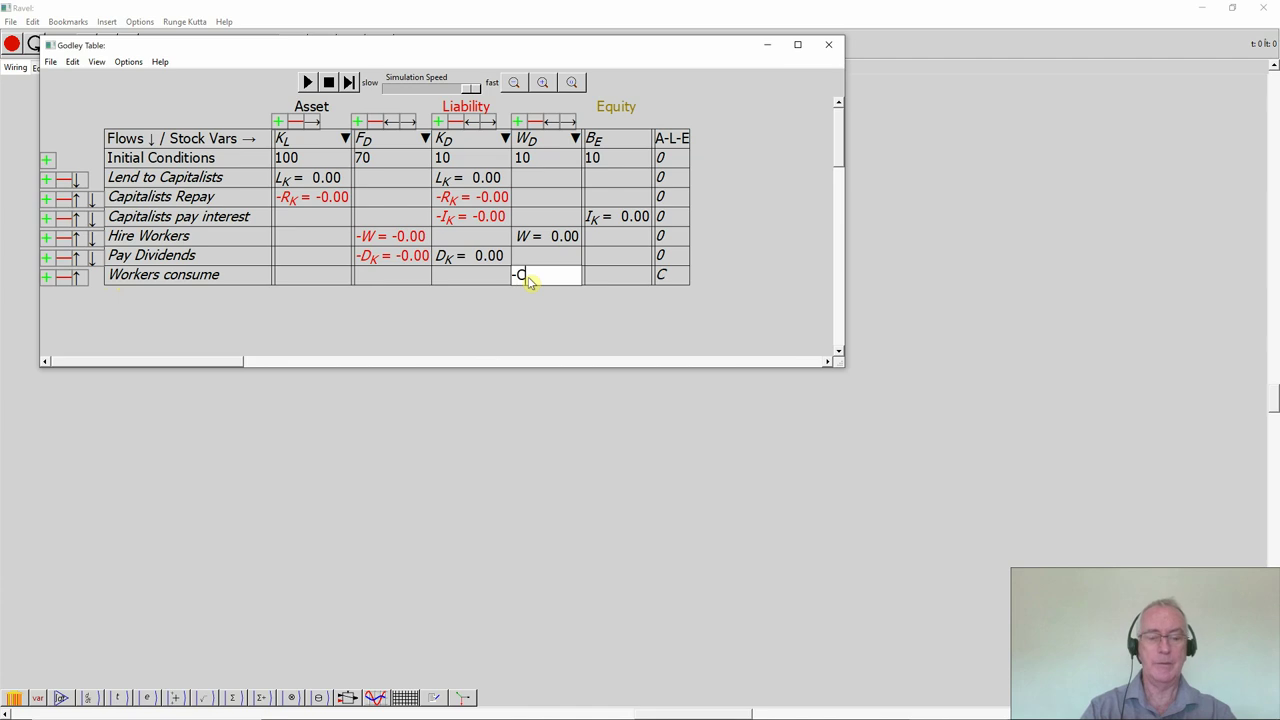
{"action": "type", "text": "-C_W"}
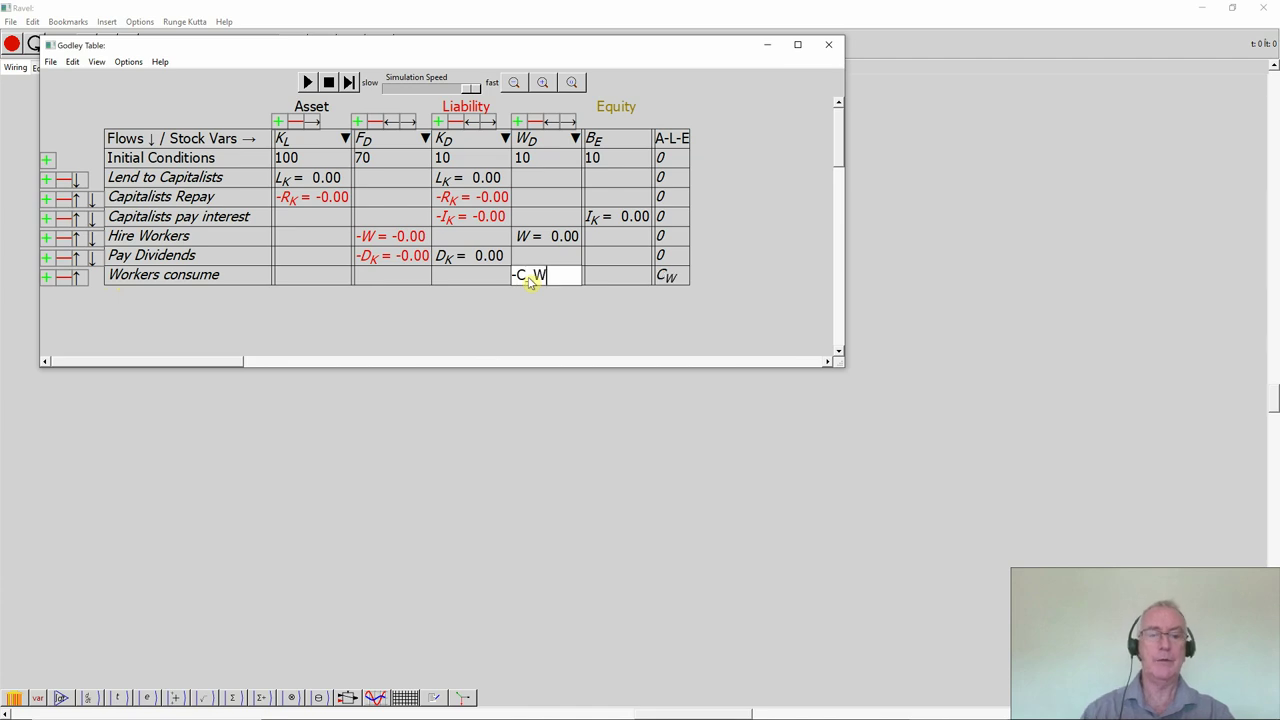
{"action": "left_click", "coordinate": [400, 283]}
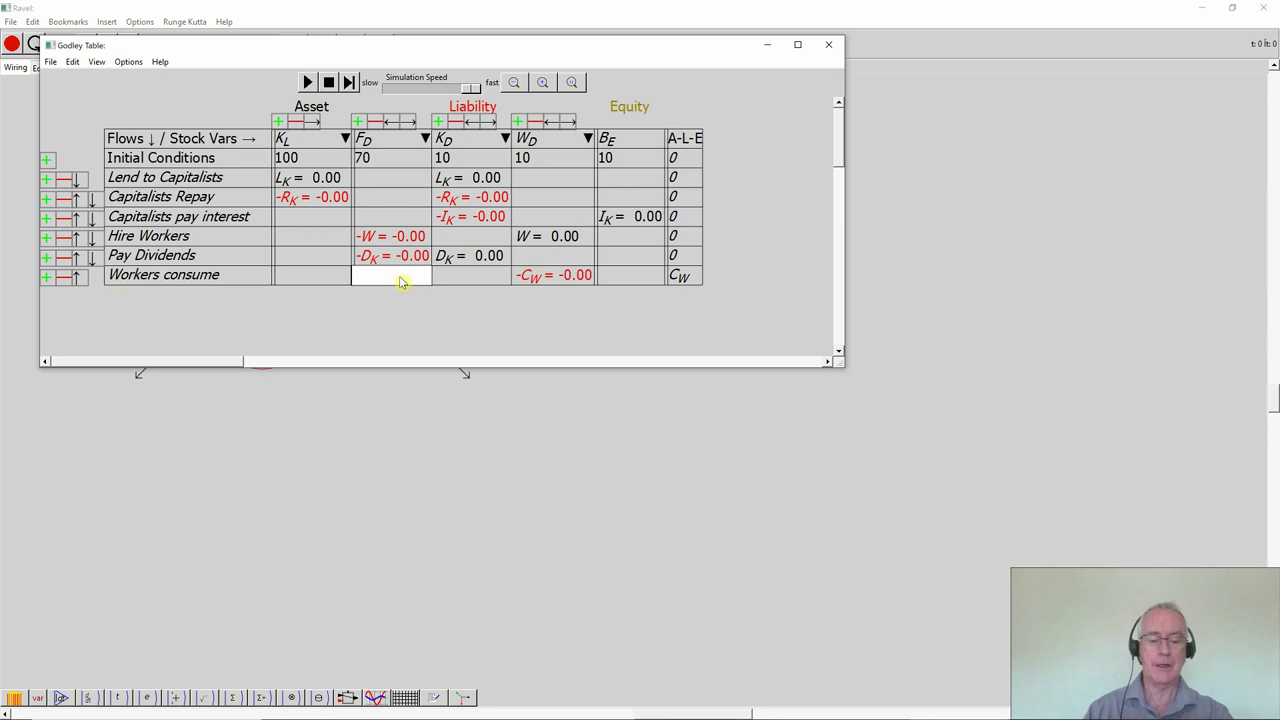
{"action": "type", "text": "C_W"}
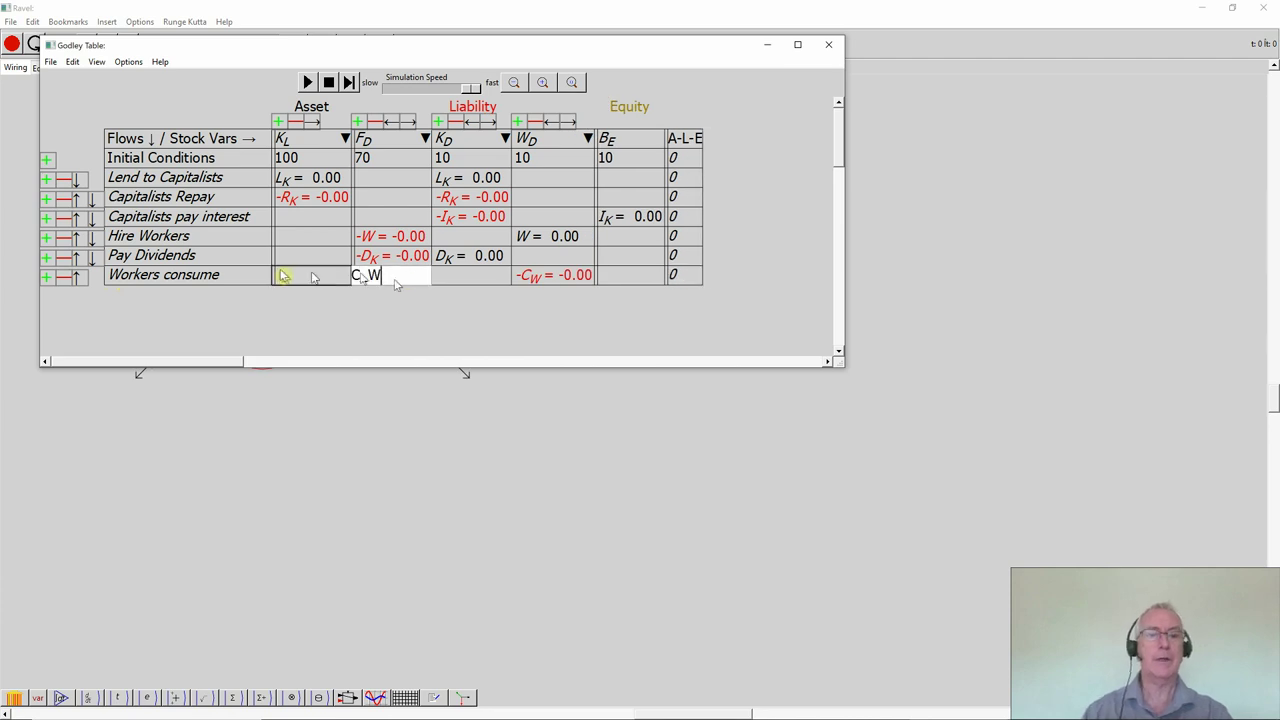
- Add a 'Bankers consume' row with -C_B under B_E and C_B under F_D
{"action": "left_click", "coordinate": [46, 277]}
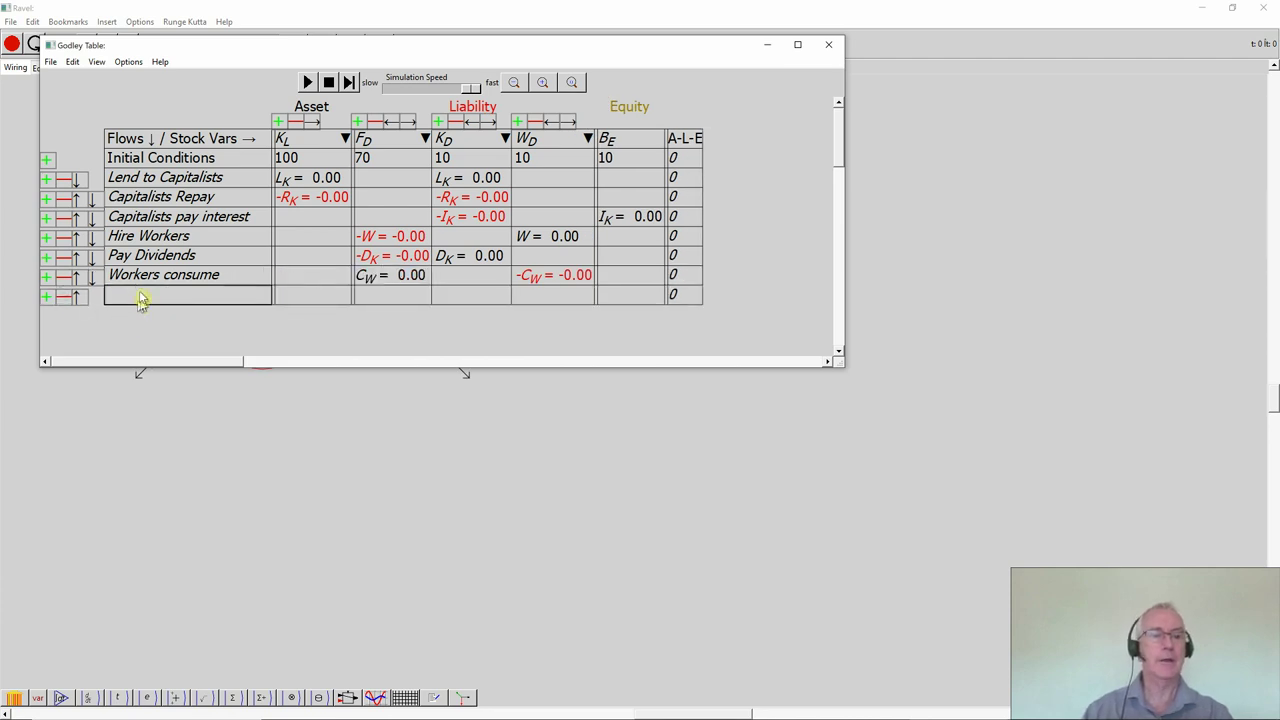
{"action": "left_click", "coordinate": [141, 296]}
{"action": "type", "text": "Bankers consume"}
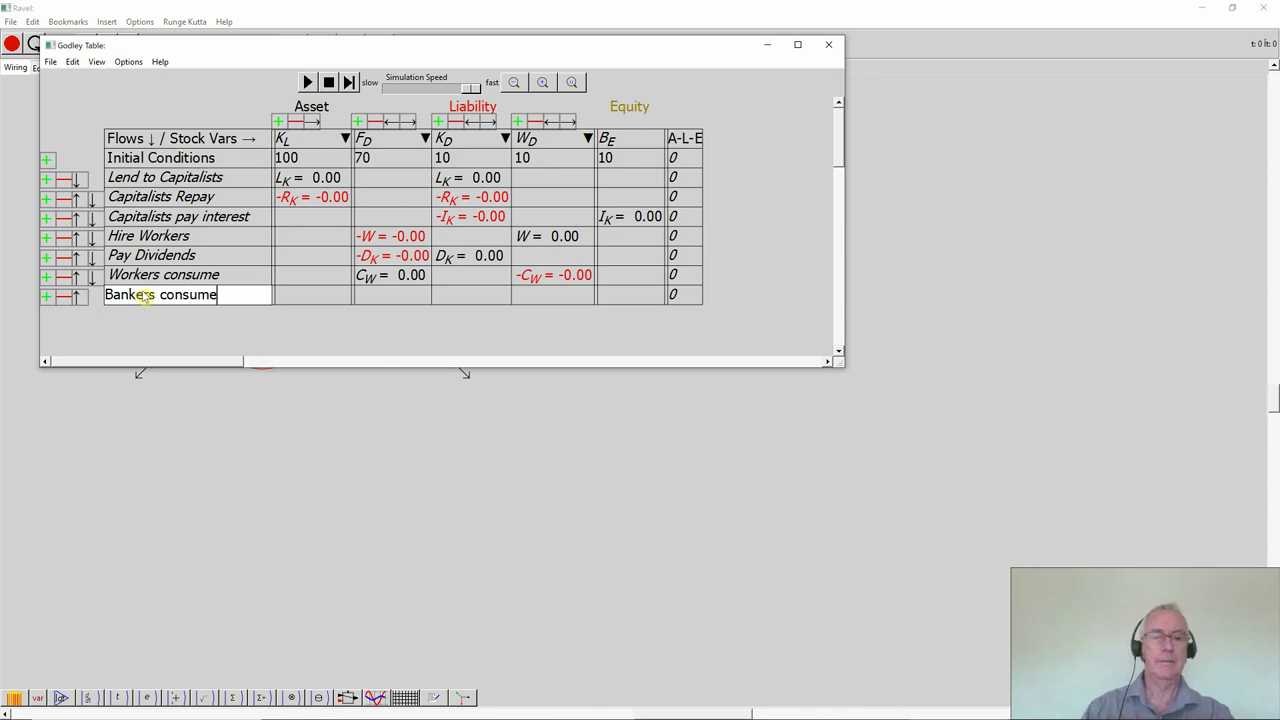
{"action": "left_click", "coordinate": [608, 297]}
{"action": "type", "text": "-B"}
{"action": "key", "text": "BackSpace"}
{"action": "key", "text": "BackSpace"}
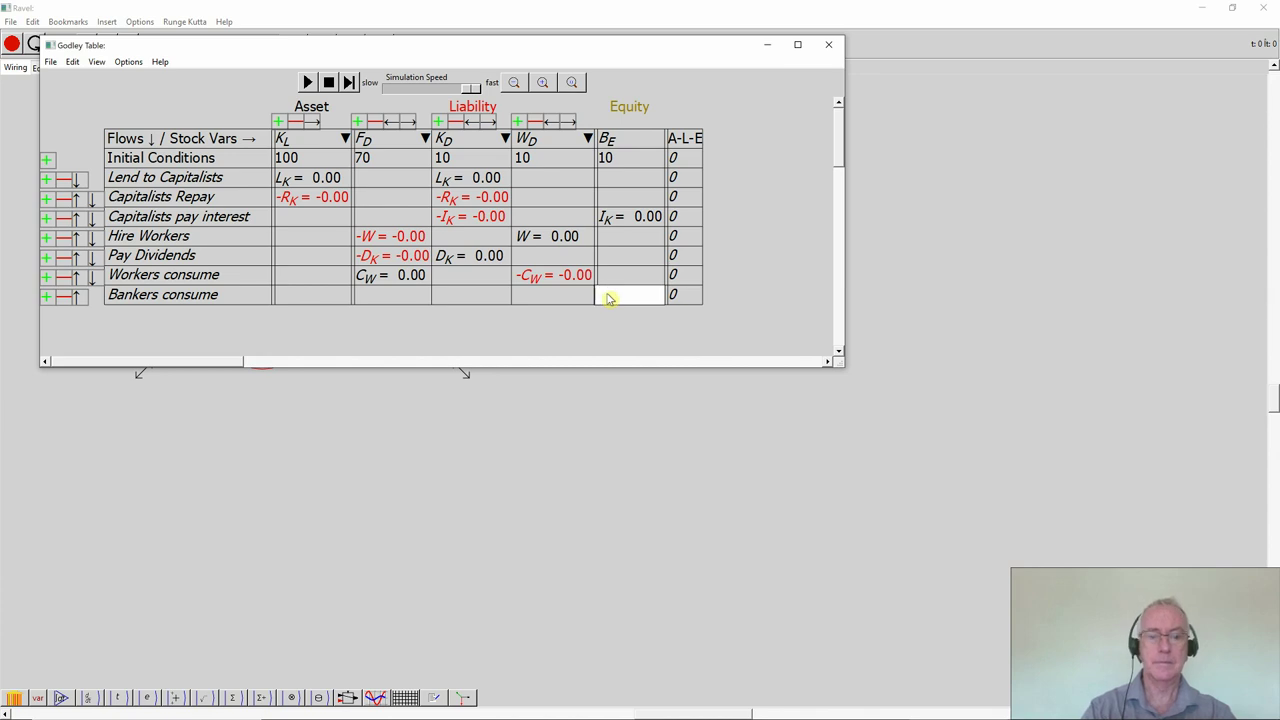
{"action": "type", "text": "-C"}
{"action": "type", "text": "B"}
{"action": "left_click", "coordinate": [376, 303]}
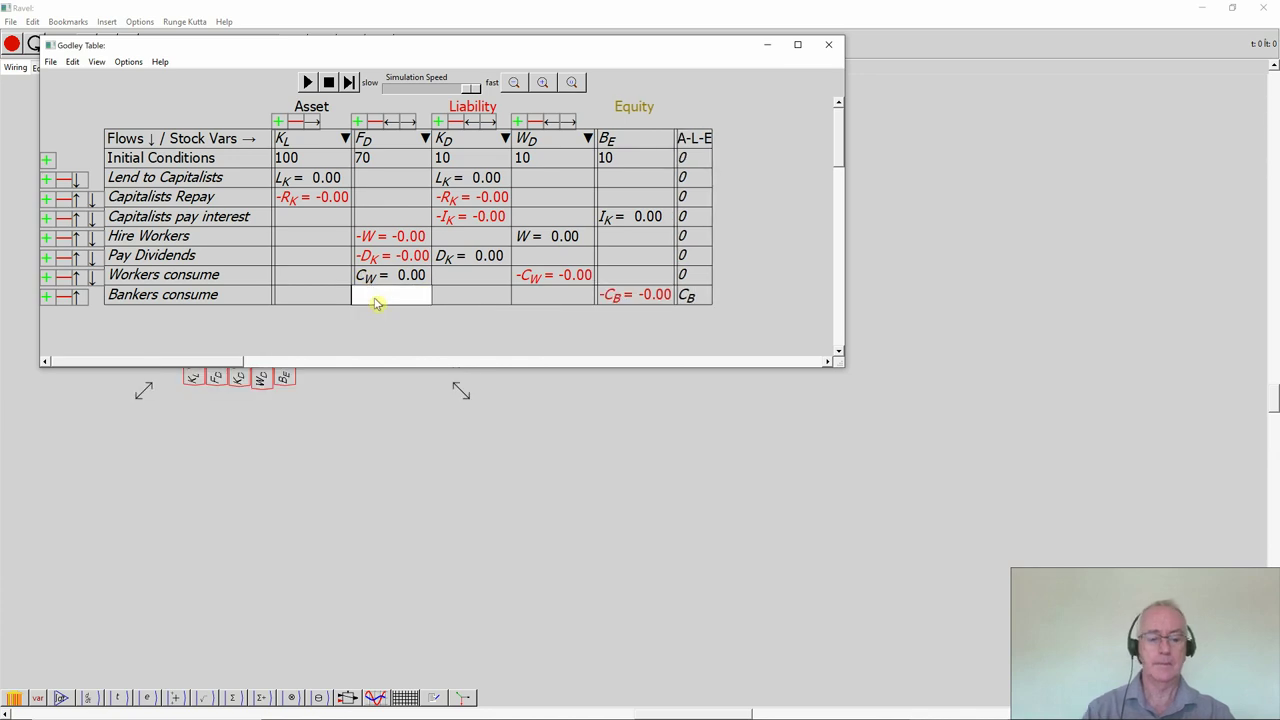
{"action": "type", "text": "C_B"}
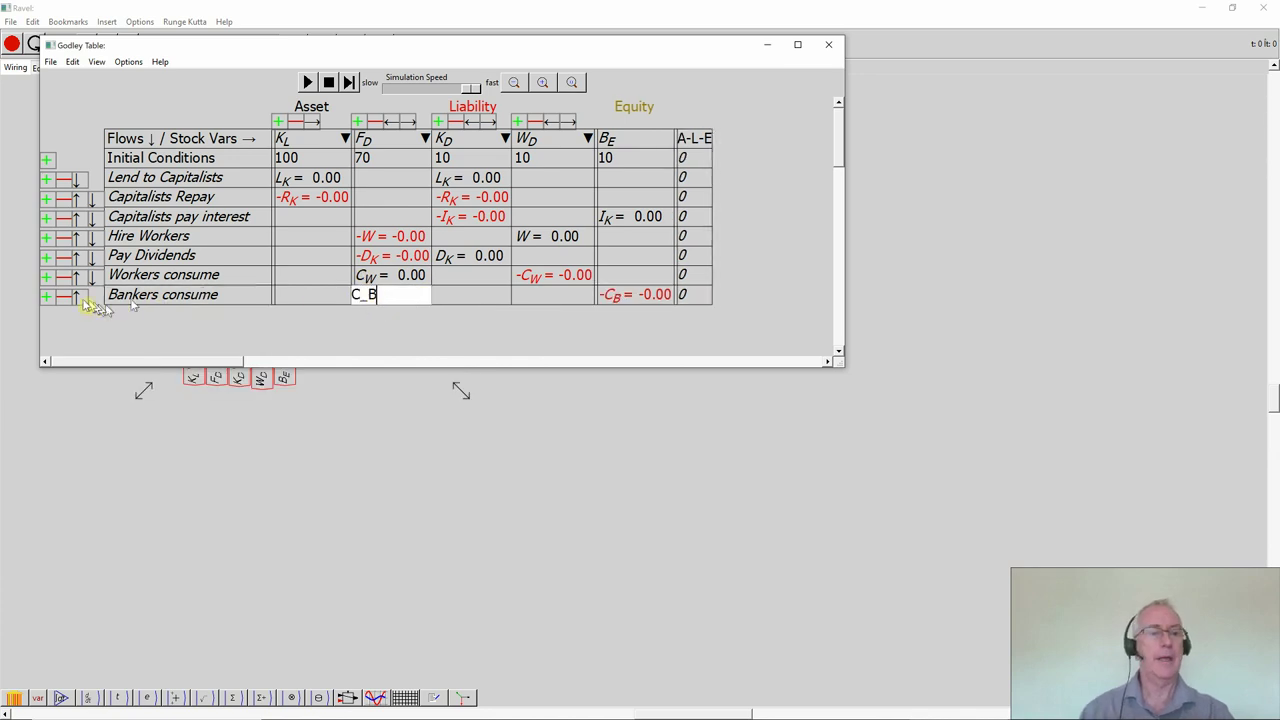
- Add a 'Capitalists consume' row with -C_K under K_D and C_K under F_D
{"action": "left_click", "coordinate": [47, 297]}
{"action": "left_click", "coordinate": [135, 315]}
{"action": "type", "text": "Capitalists consum"}
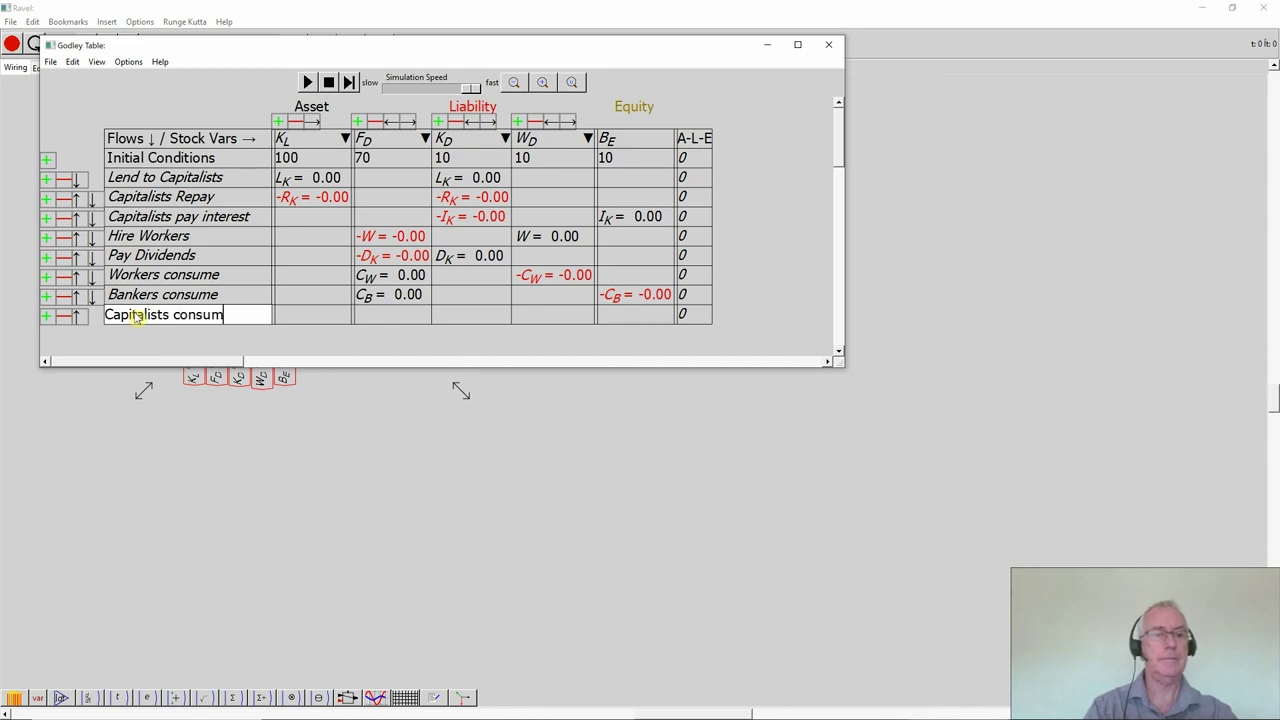
{"action": "type", "text": "e"}
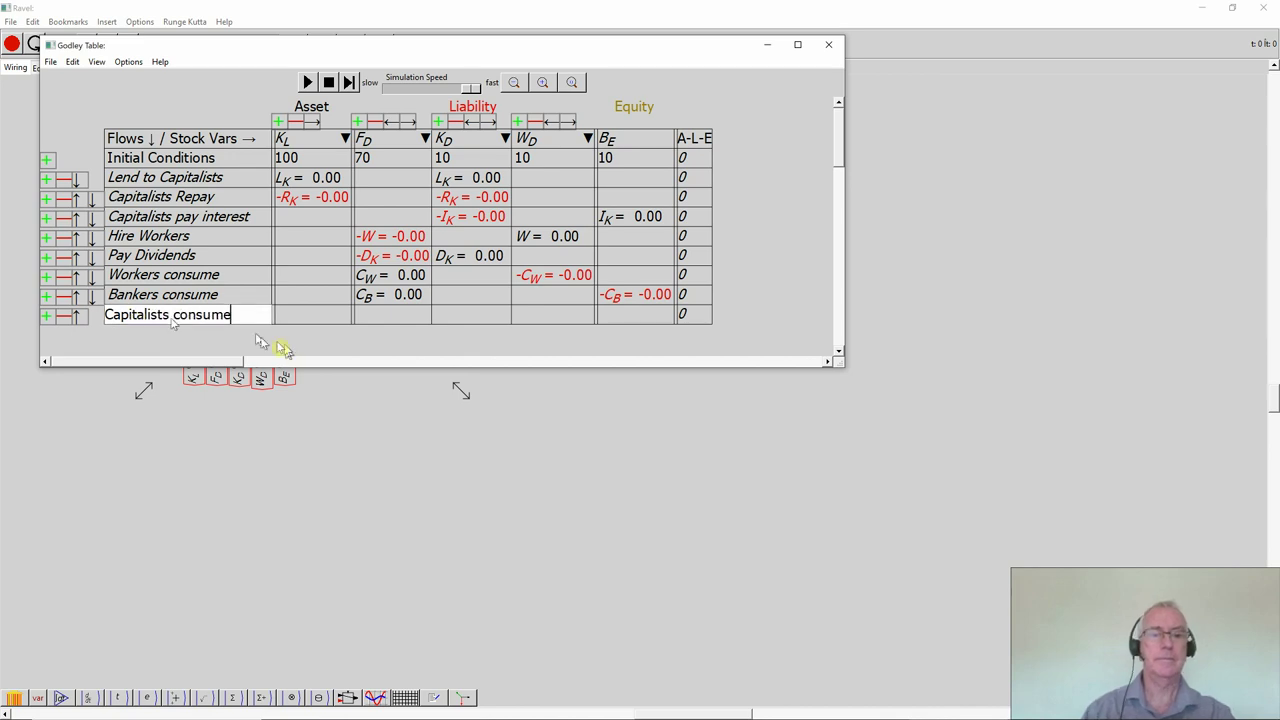
{"action": "left_click", "coordinate": [470, 316]}
{"action": "type", "text": "-C_K"}
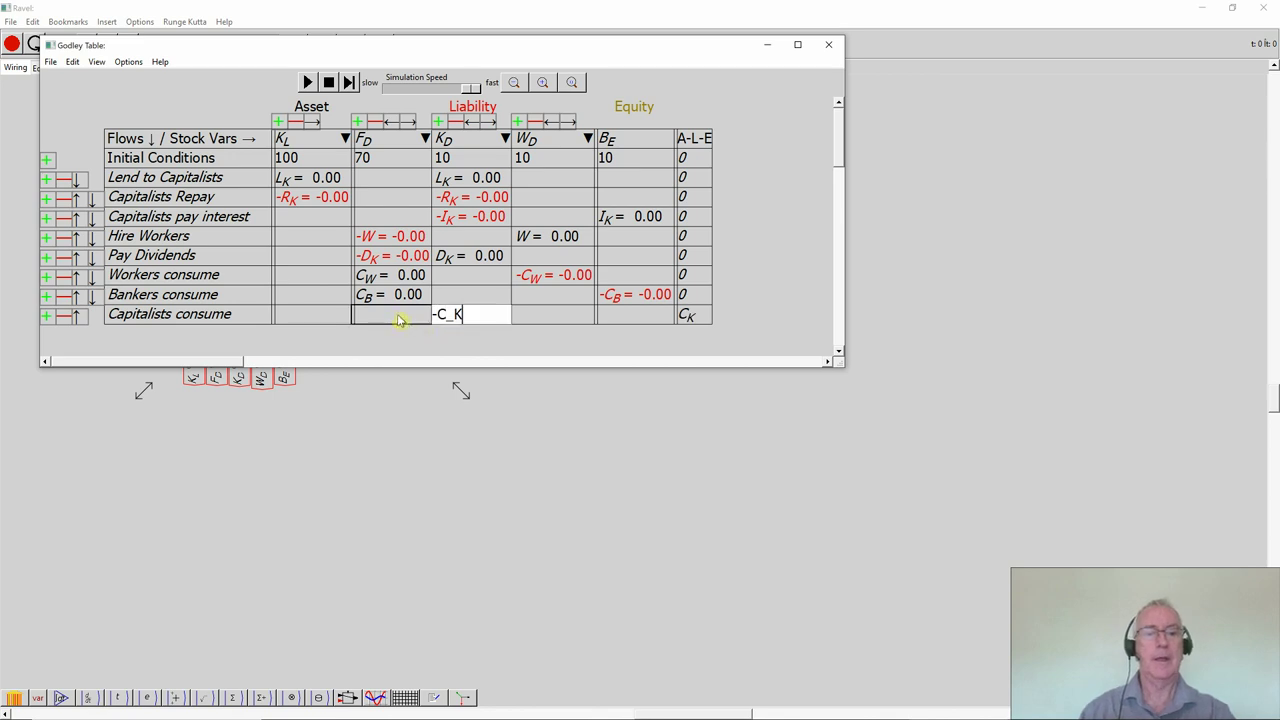
{"action": "left_click", "coordinate": [400, 320]}
{"action": "type", "text": "C_K"}
{"action": "left_click", "coordinate": [443, 343]}
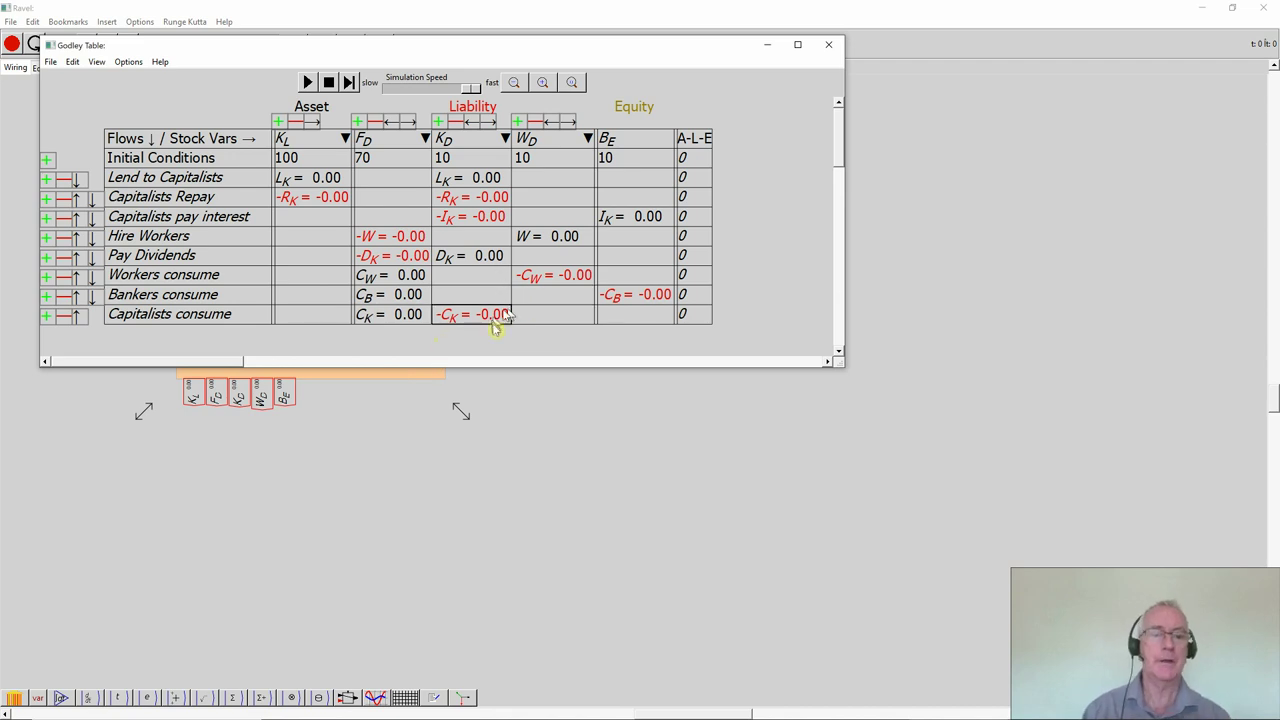
- Back on the canvas, set the Godley table icon's title to 'Banking Sector'
{"action": "mouse_move", "coordinate": [490, 50]}
{"action": "left_mouse_down"}
{"action": "mouse_move", "coordinate": [508, 29]}
{"action": "mouse_move", "coordinate": [498, 36]}
{"action": "left_mouse_up"}
{"action": "left_click", "coordinate": [343, 375]}
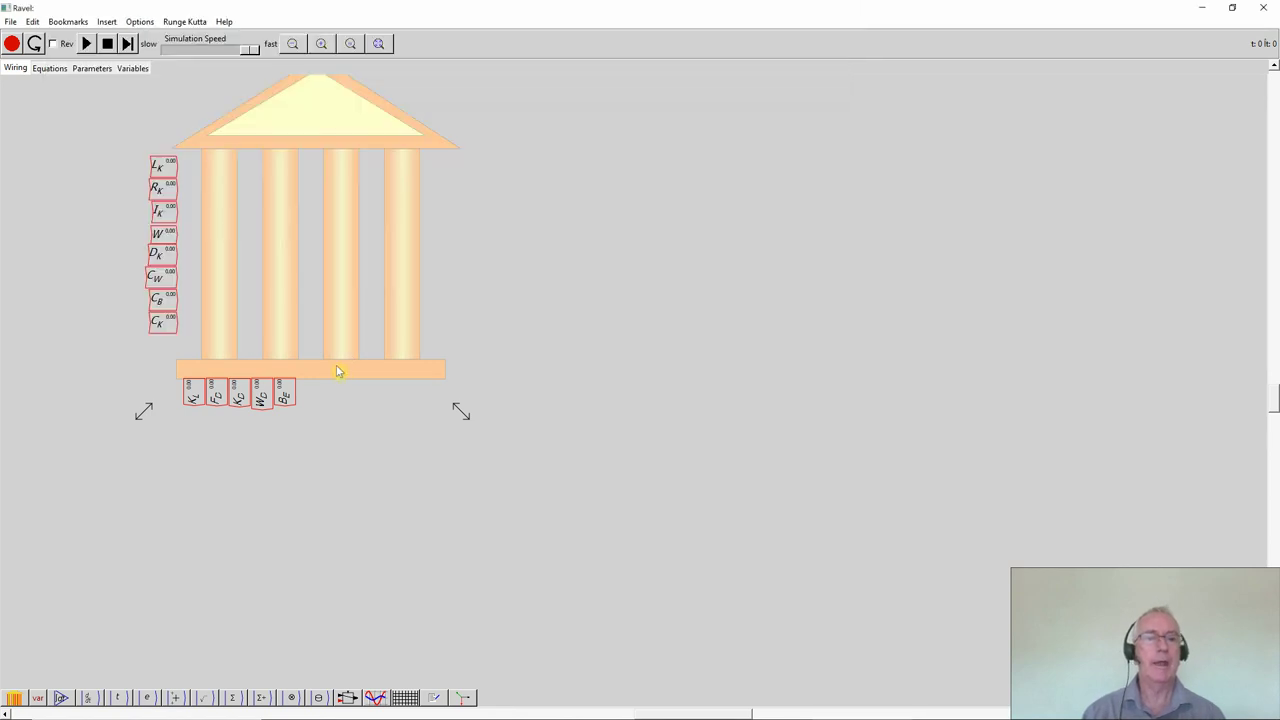
{"action": "right_click", "coordinate": [307, 303]}
{"action": "left_click", "coordinate": [323, 361]}
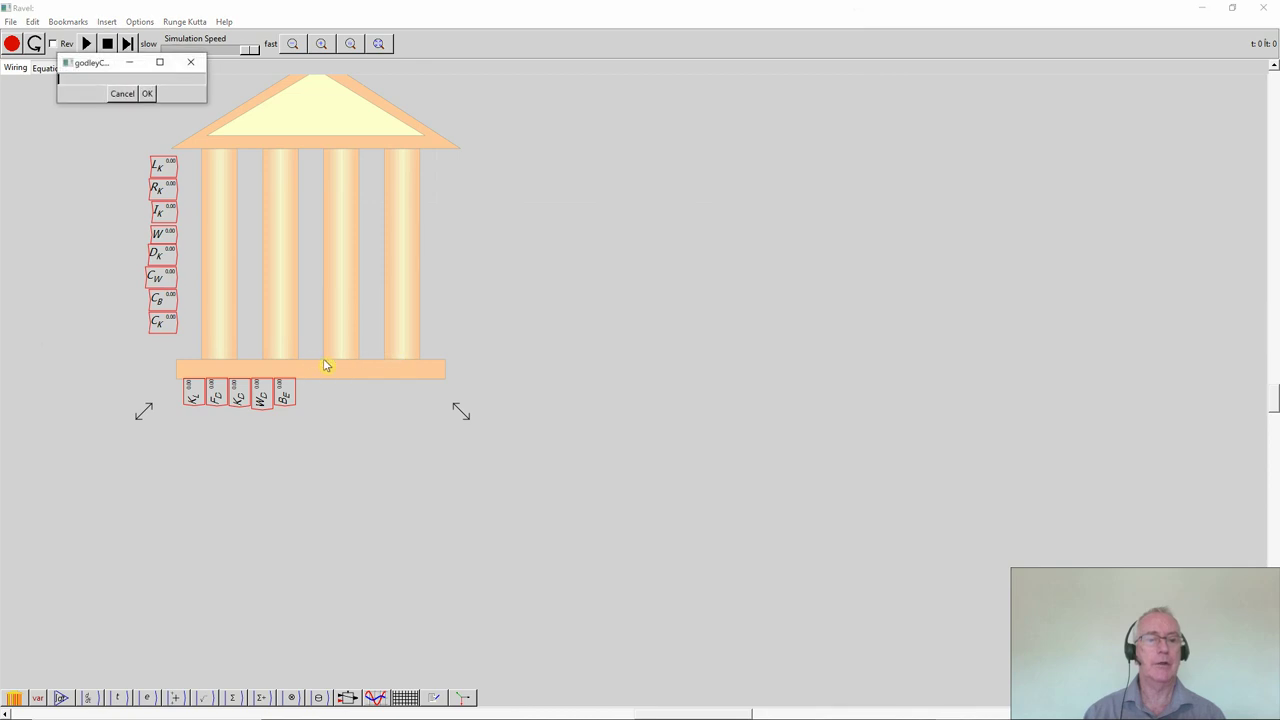
{"action": "left_click", "coordinate": [124, 93]}
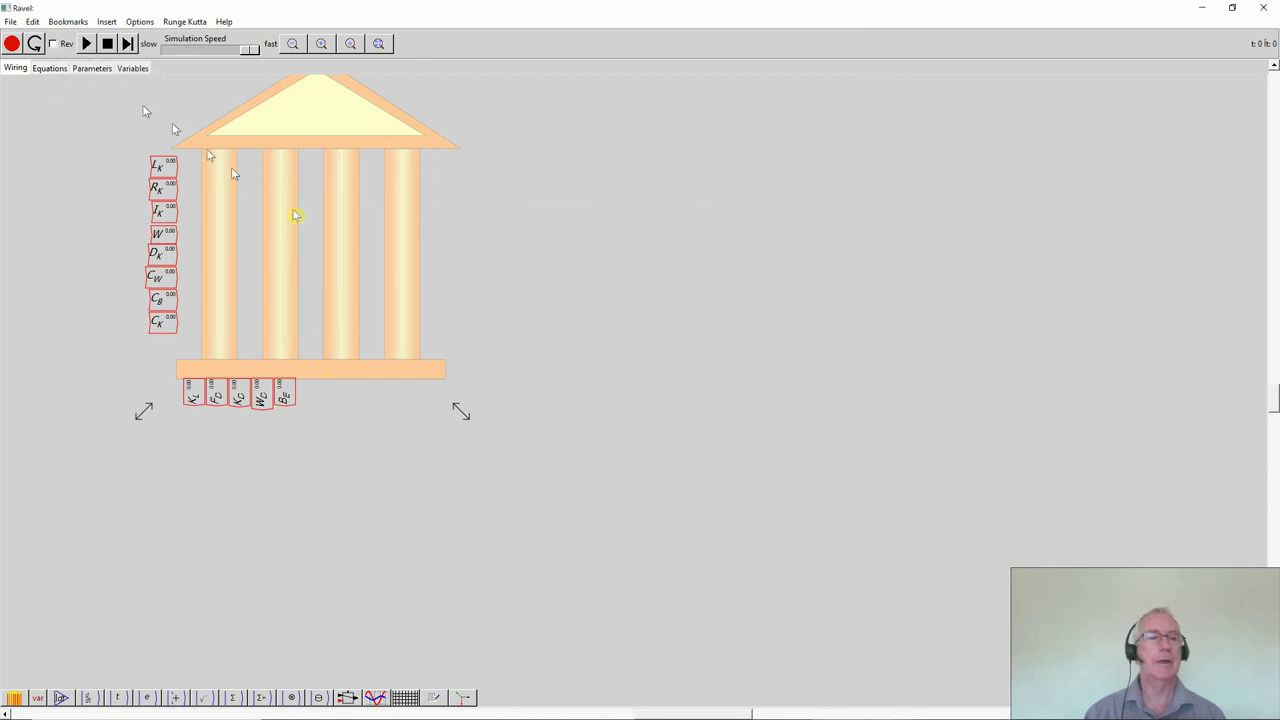
{"action": "right_click", "coordinate": [293, 212]}
{"action": "left_click", "coordinate": [310, 256]}
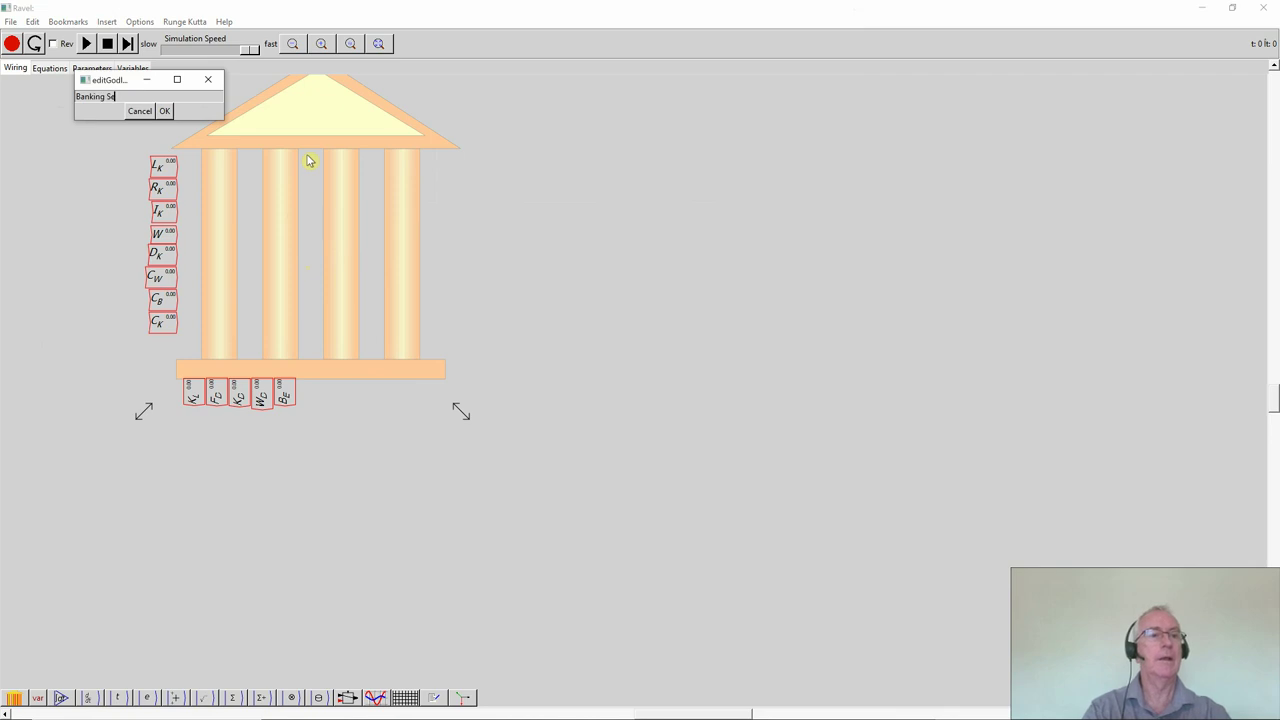
{"action": "left_click", "coordinate": [164, 111]}
{"action": "right_click", "coordinate": [283, 207]}
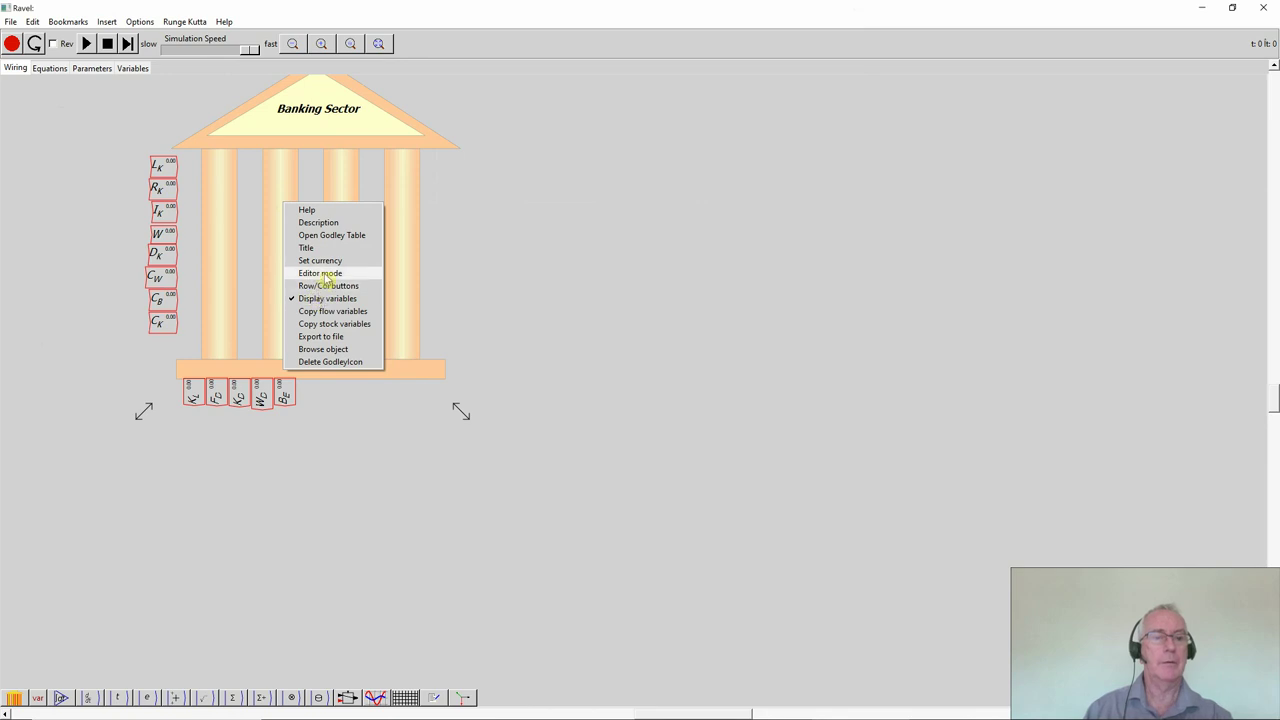
- Turn on editor mode, hide row/column buttons and variable icons, then resize and shift the table left
{"action": "left_click", "coordinate": [322, 274]}
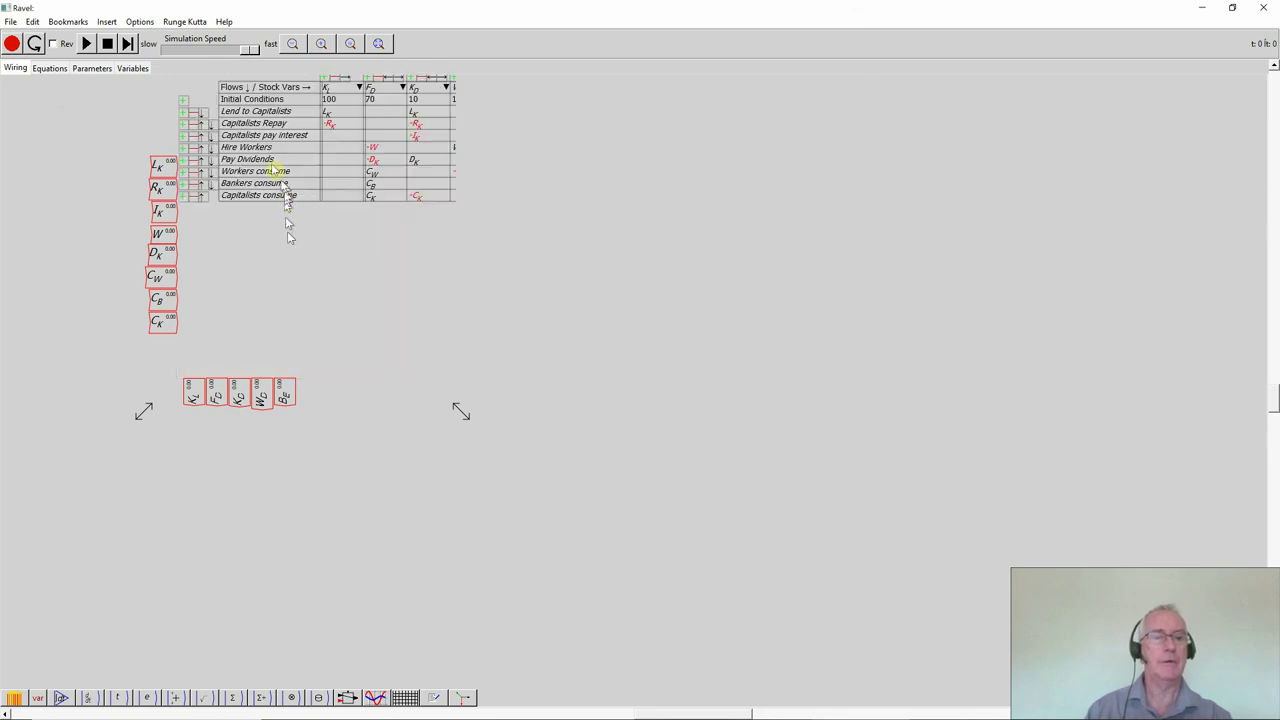
{"action": "right_click", "coordinate": [256, 216]}
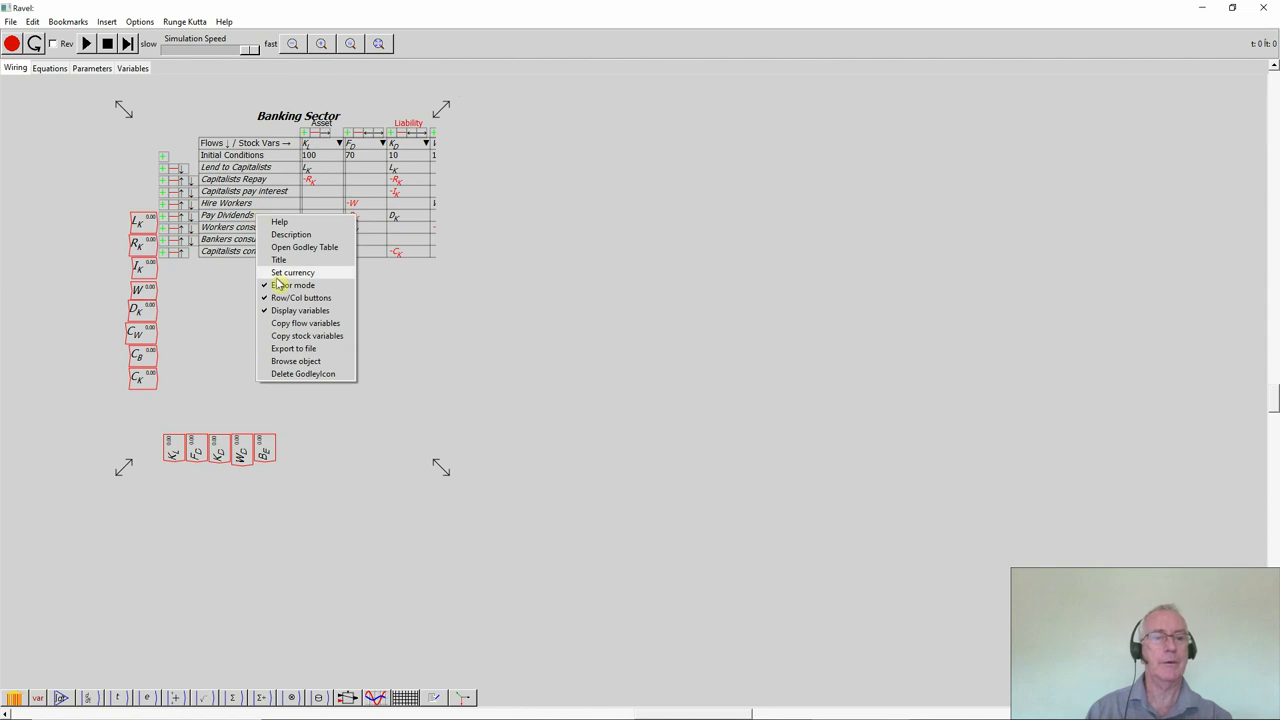
{"action": "left_click", "coordinate": [283, 298]}
{"action": "right_click", "coordinate": [222, 201]}
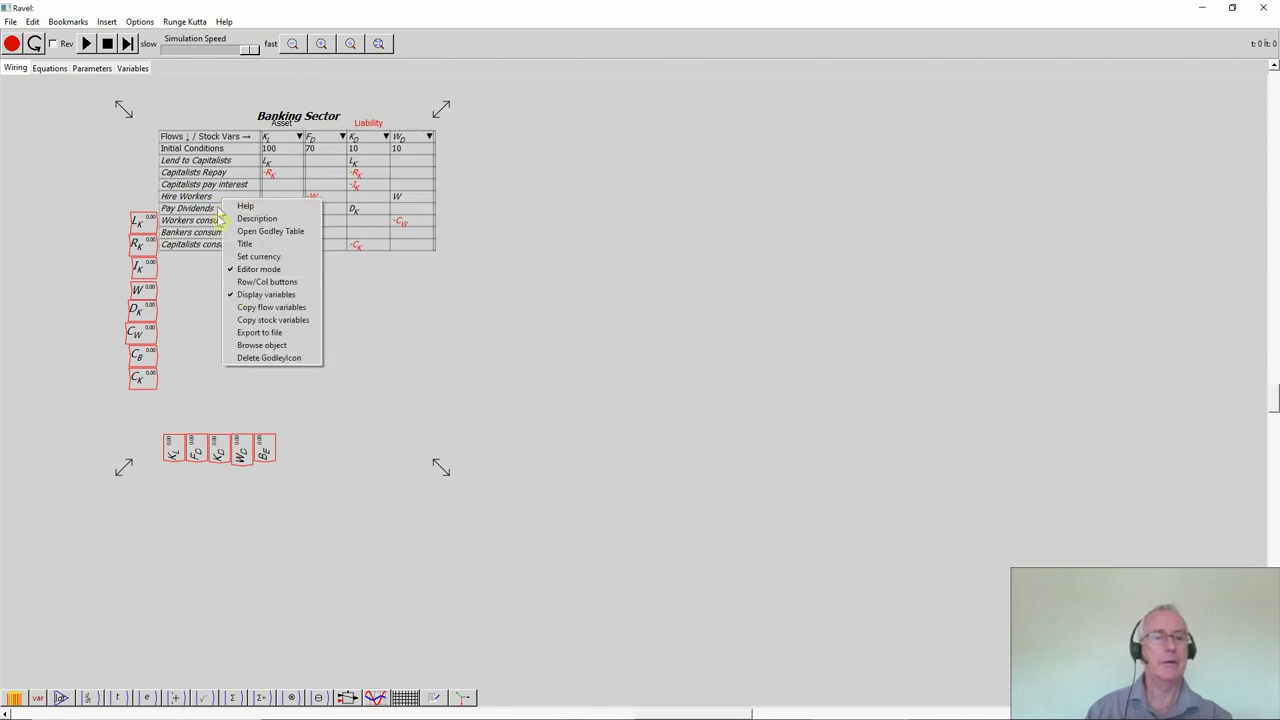
{"action": "left_click", "coordinate": [245, 294]}
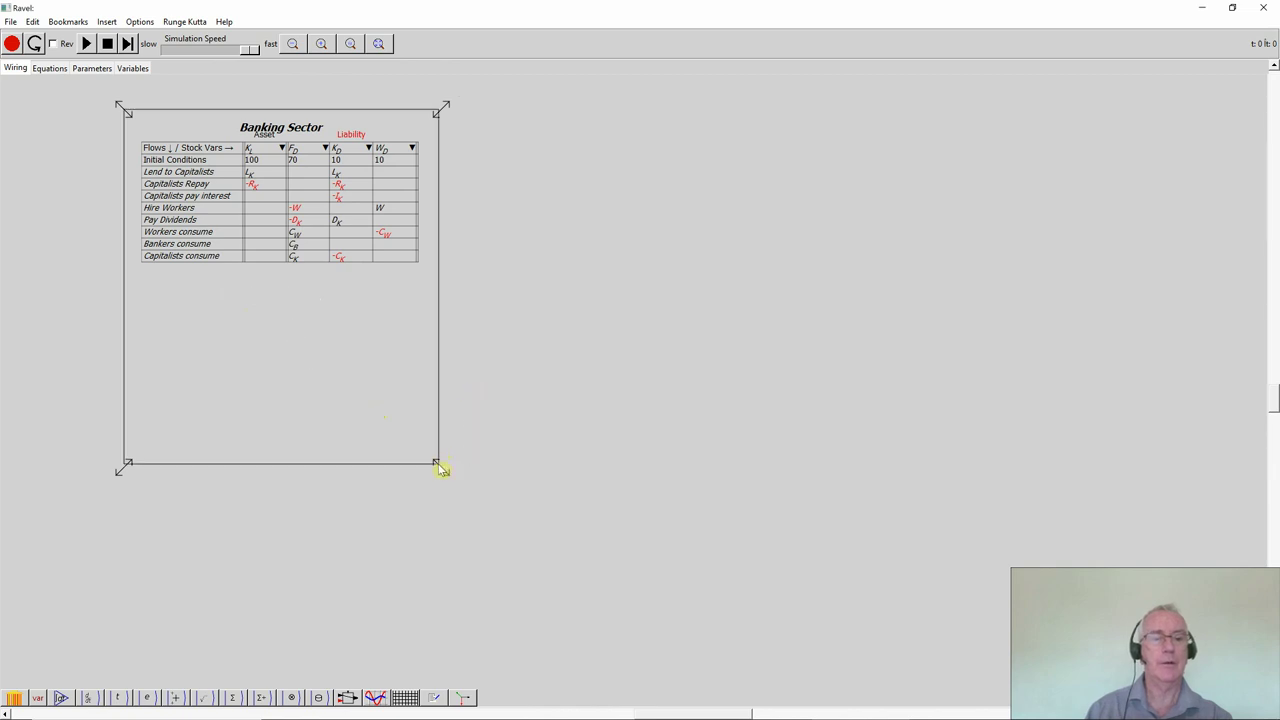
{"action": "left_click_drag", "start_coordinate": [444, 438], "coordinate": [466, 298]}
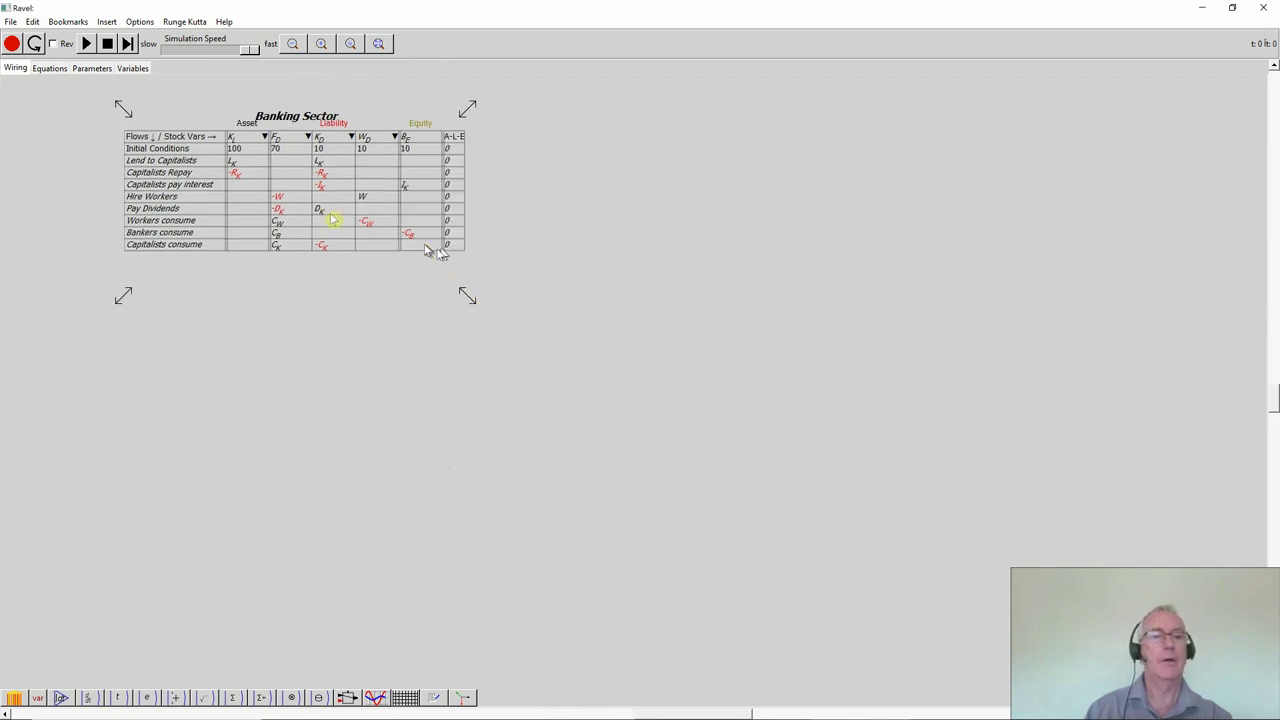
{"action": "left_click_drag", "start_coordinate": [318, 210], "coordinate": [286, 214]}
- Drag the Banking Sector frame's corner so it is wider and shorter around the table
{"action": "key", "text": "alt+Tab"}
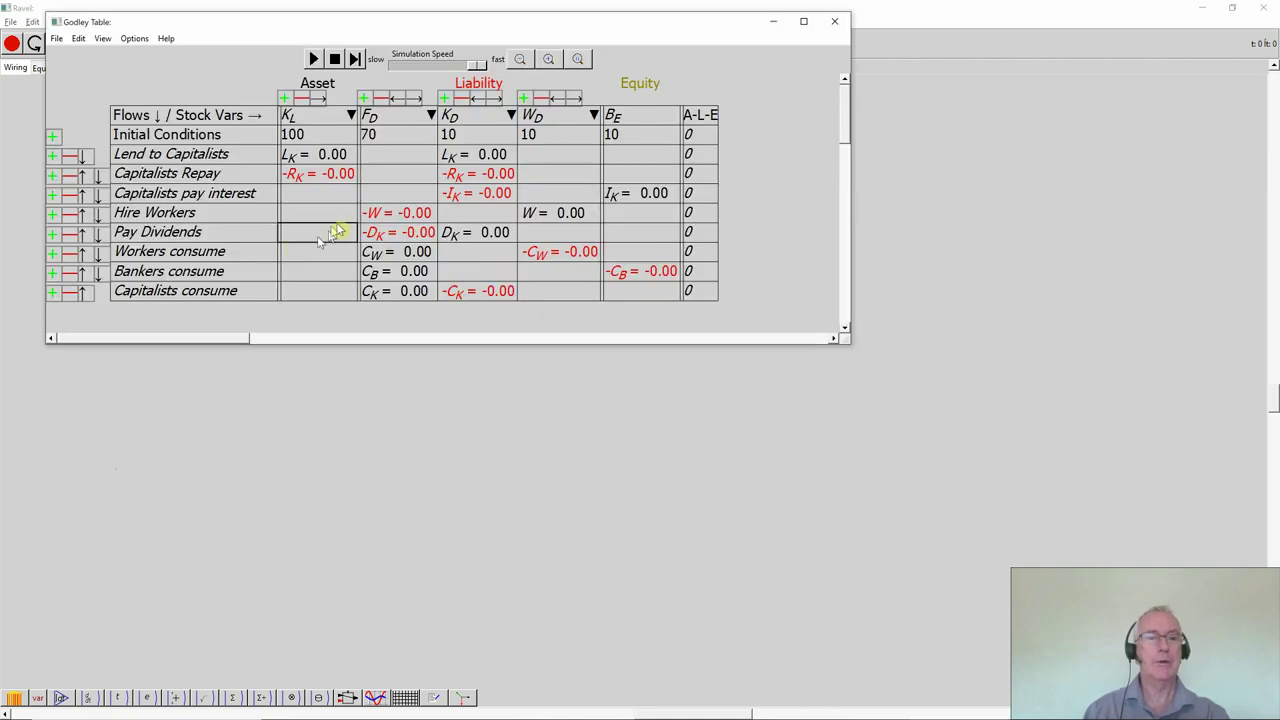
{"action": "left_click", "coordinate": [384, 157]}
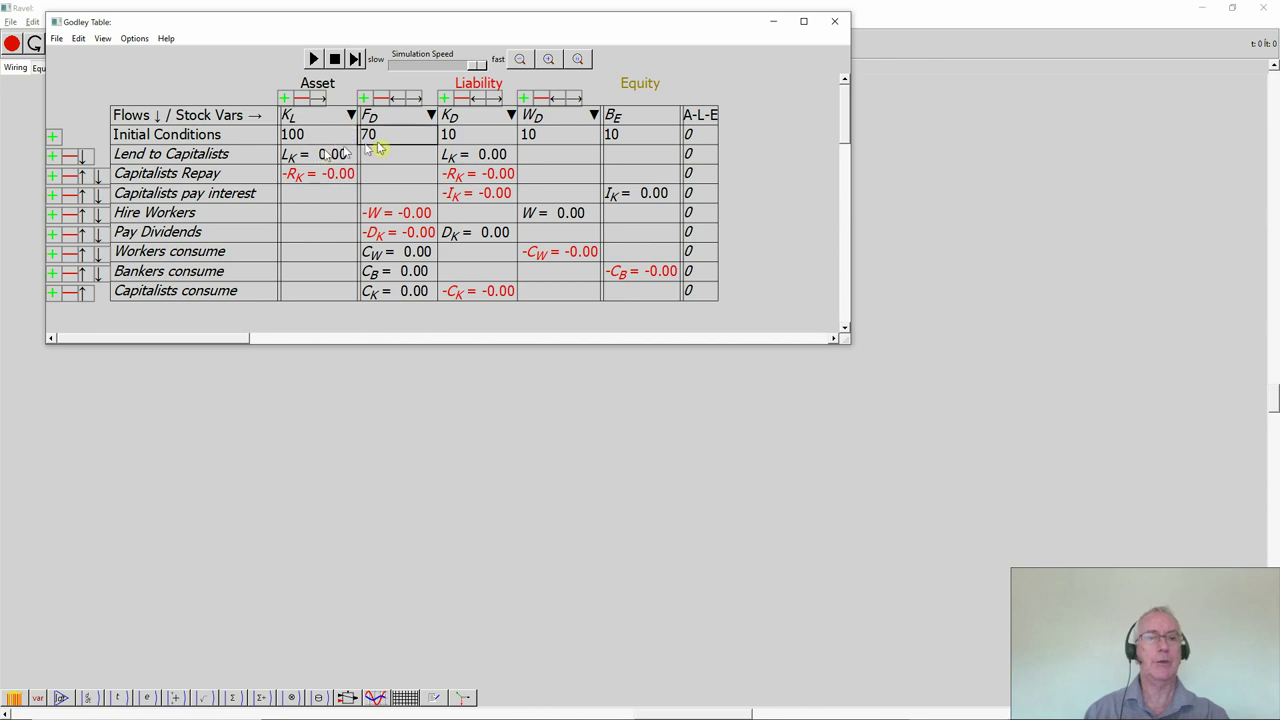
{"action": "left_click", "coordinate": [378, 197]}
{"action": "key", "text": "alt+Tab"}
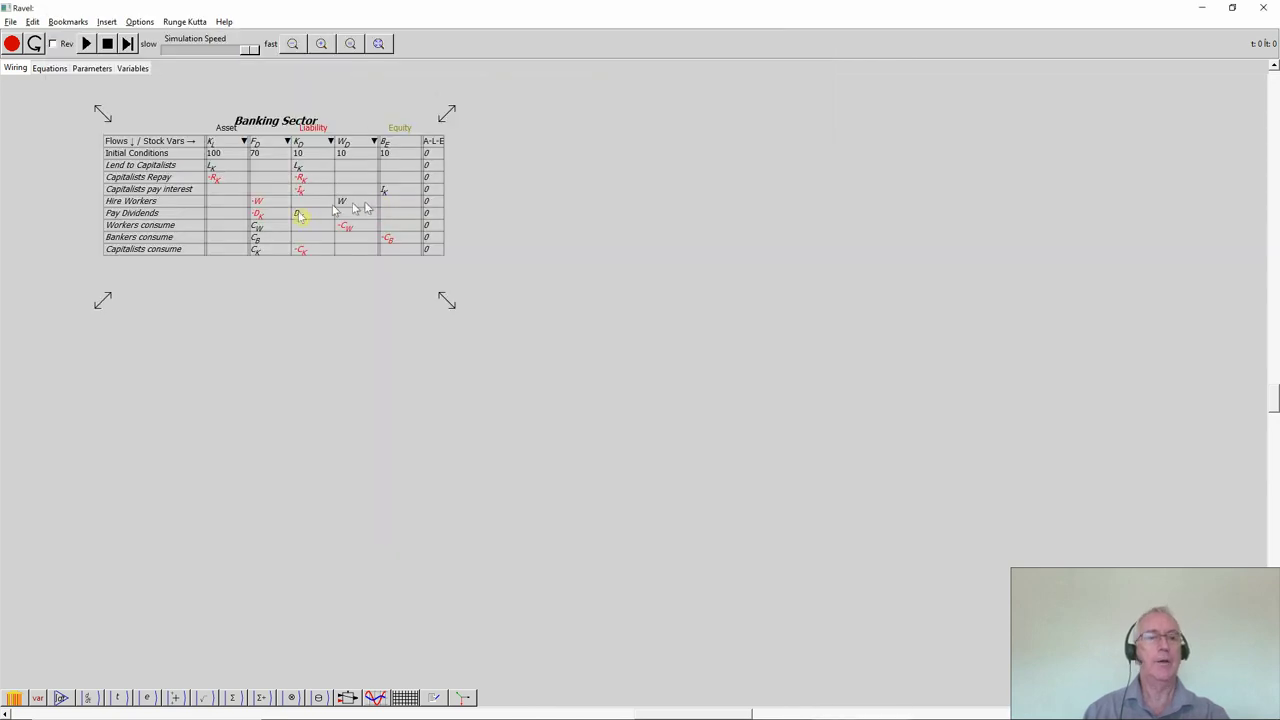
{"action": "left_click_drag", "start_coordinate": [446, 302], "coordinate": [457, 266]}
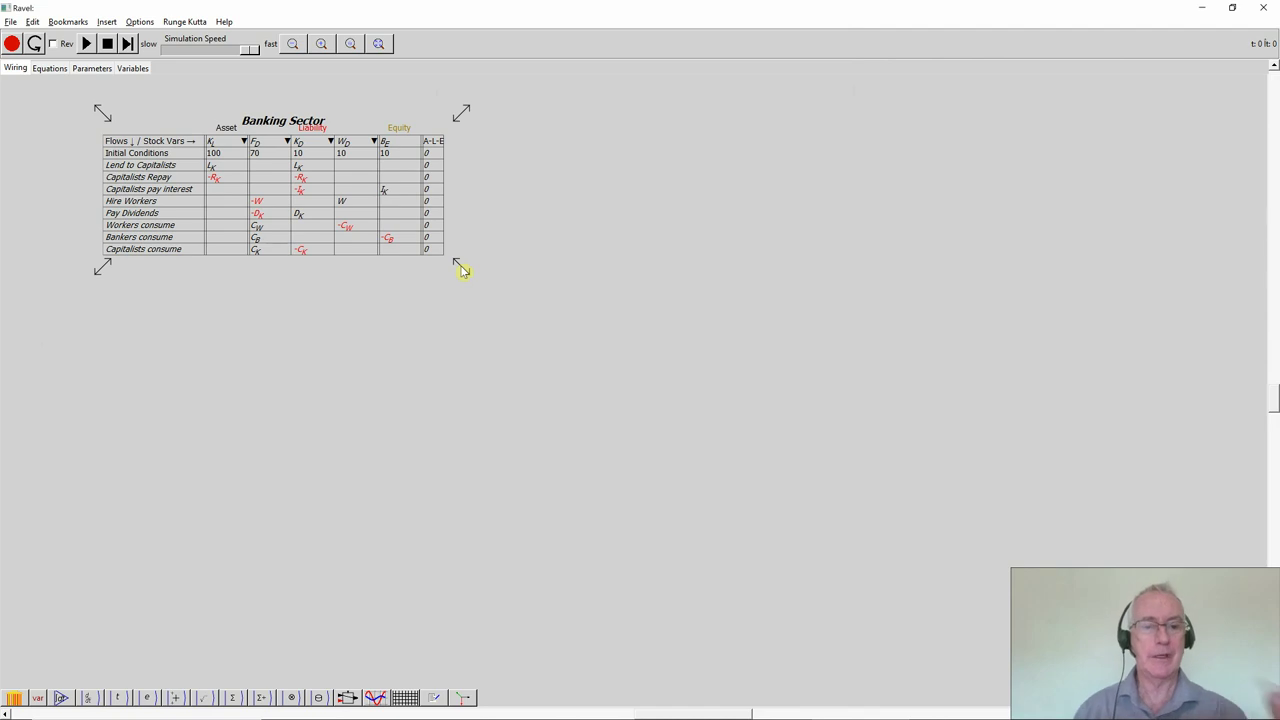
- Copy the table's flow variables and place them below the Banking Sector table
{"action": "right_click", "coordinate": [257, 172]}
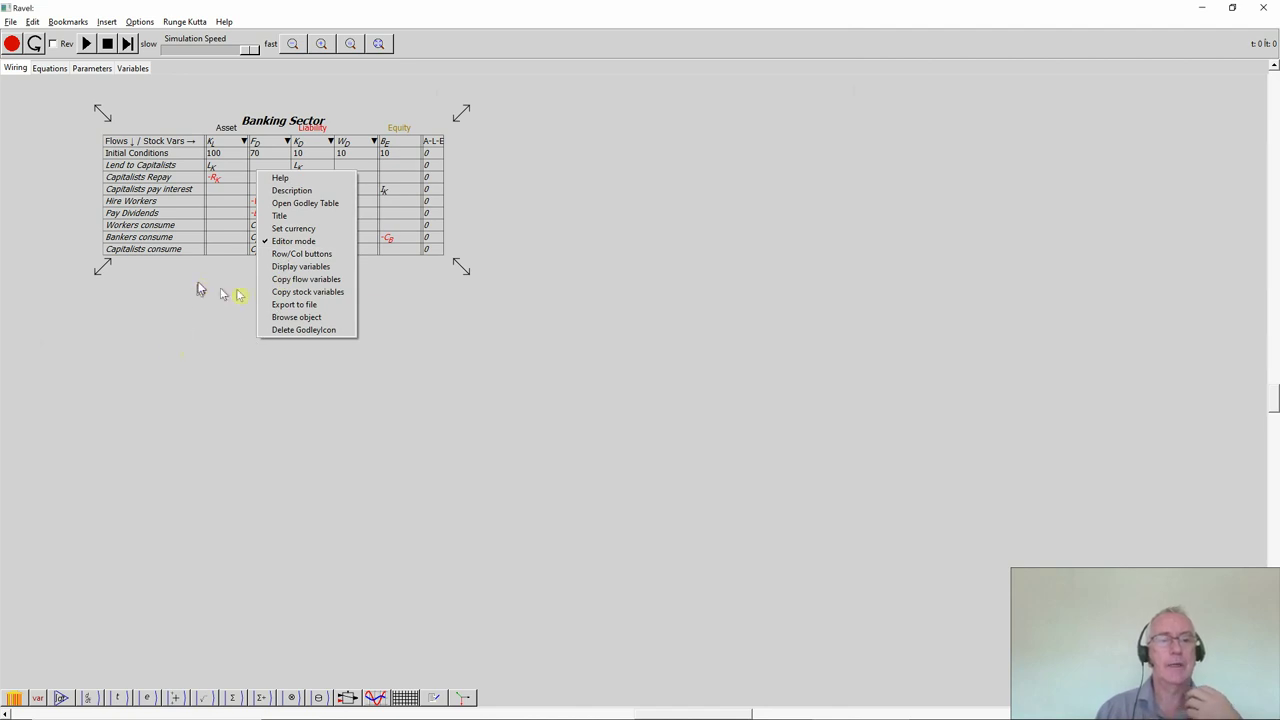
{"action": "left_click", "coordinate": [292, 279]}
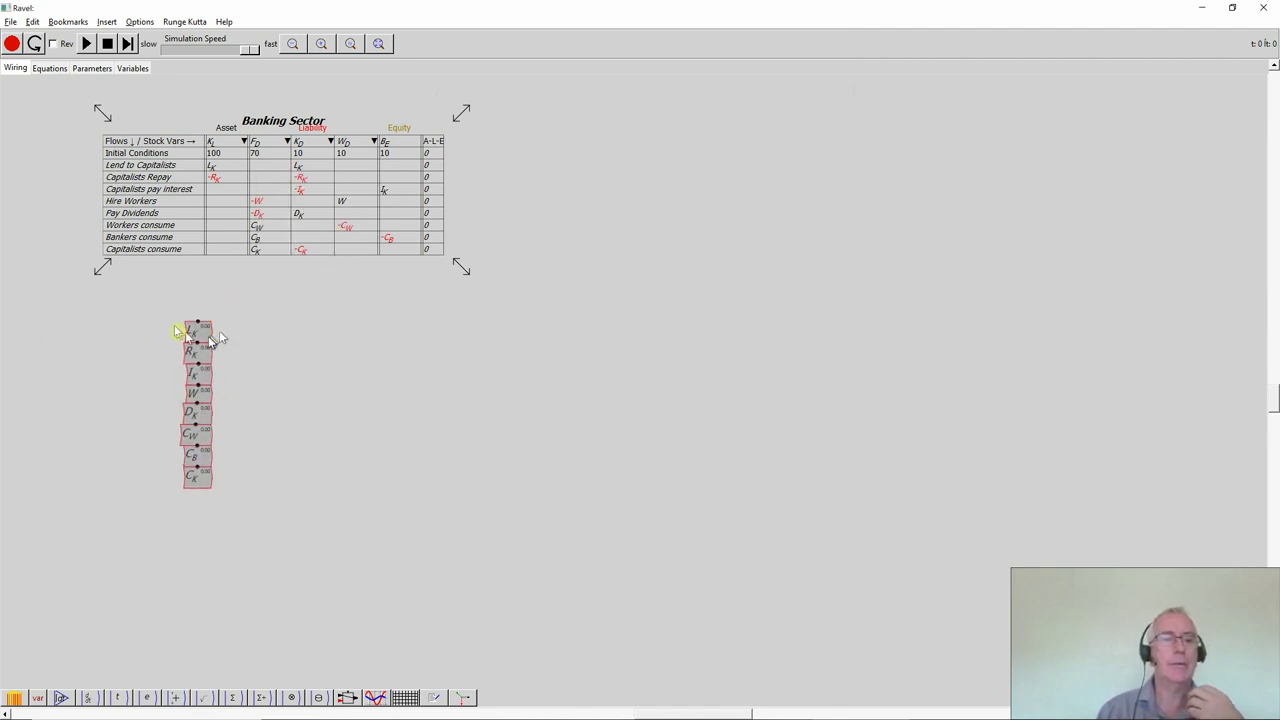
{"action": "left_click", "coordinate": [162, 322]}
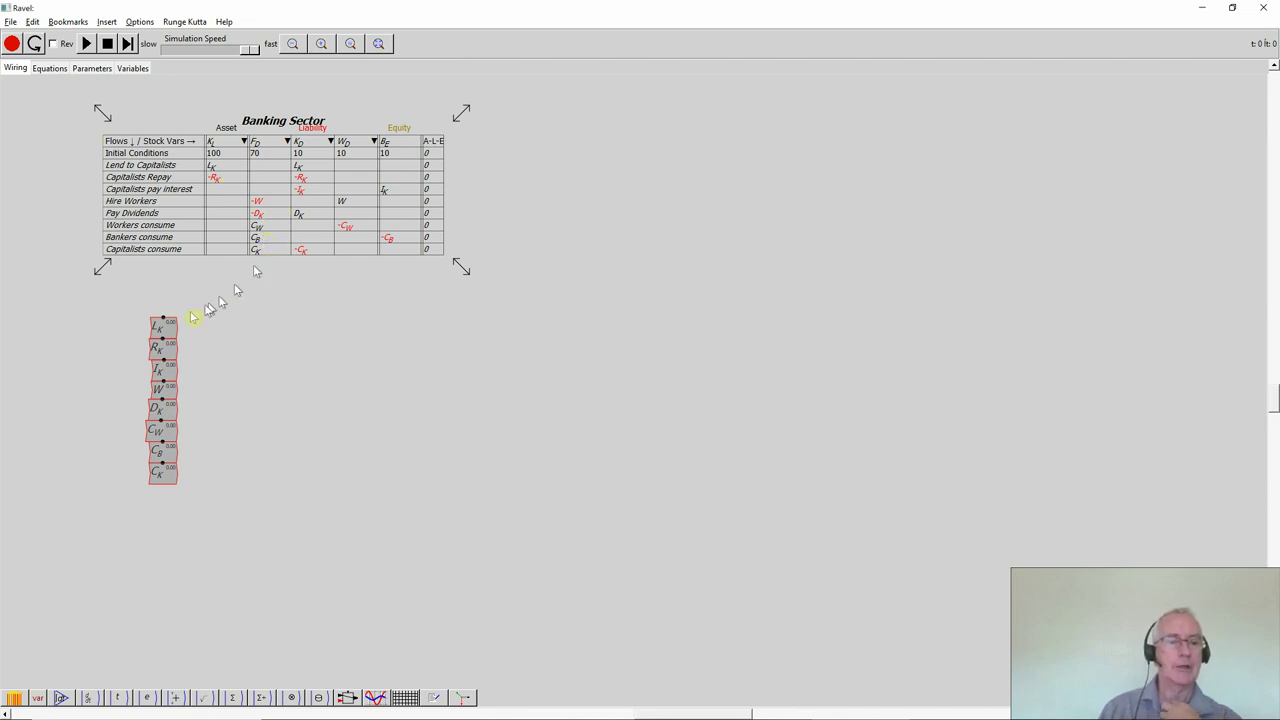
- Copy the stock variables K_L, F_D, K_D, W_D, B_E and place them beside the flows
{"action": "right_click", "coordinate": [283, 208]}
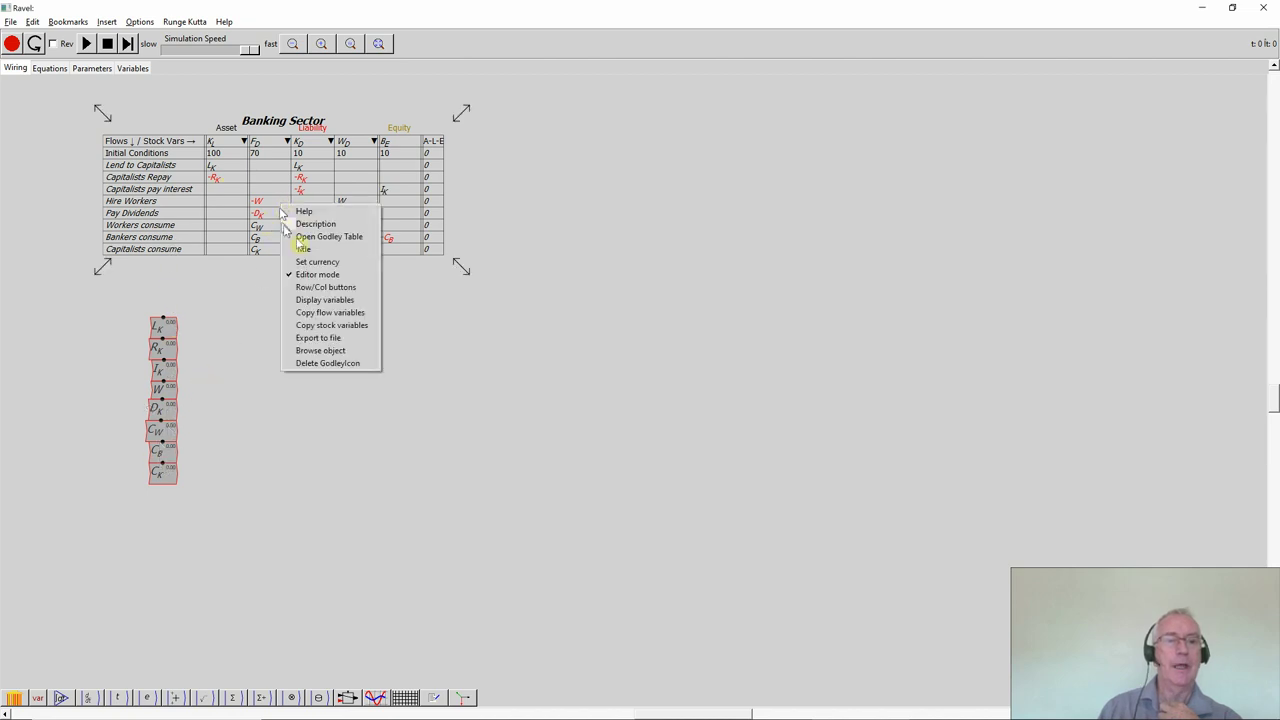
{"action": "left_click", "coordinate": [323, 326]}
{"action": "left_click", "coordinate": [300, 337]}
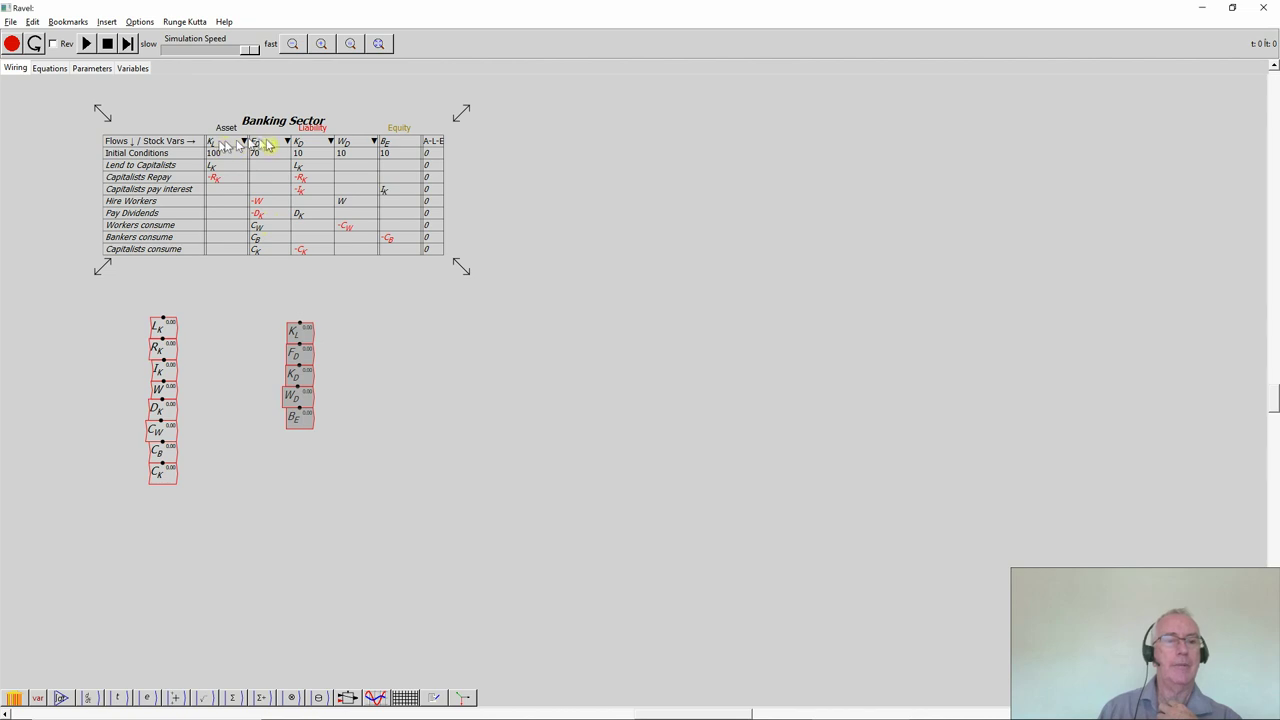